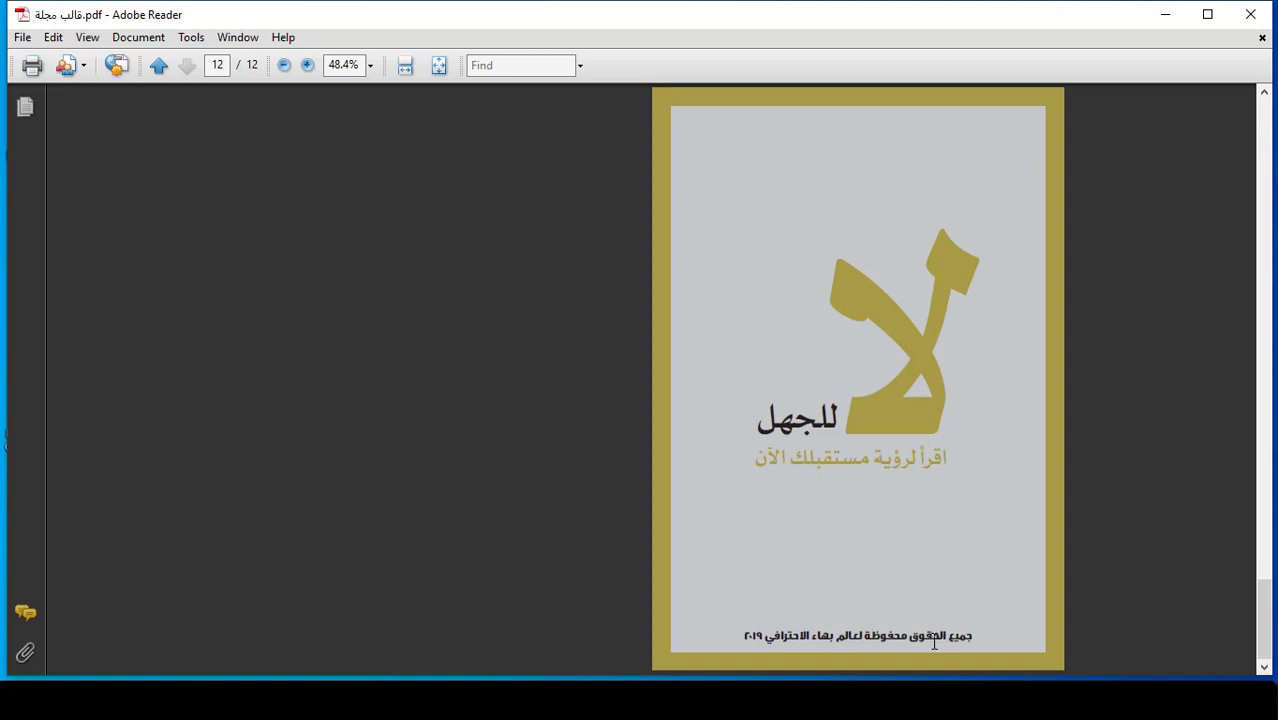
- Scroll the reference PDF from the cover to page 2, the 'الافتتاحية' editorial spread
{"action": "scroll", "coordinate": [924, 402], "scroll_direction": "up", "scroll_amount": 20}
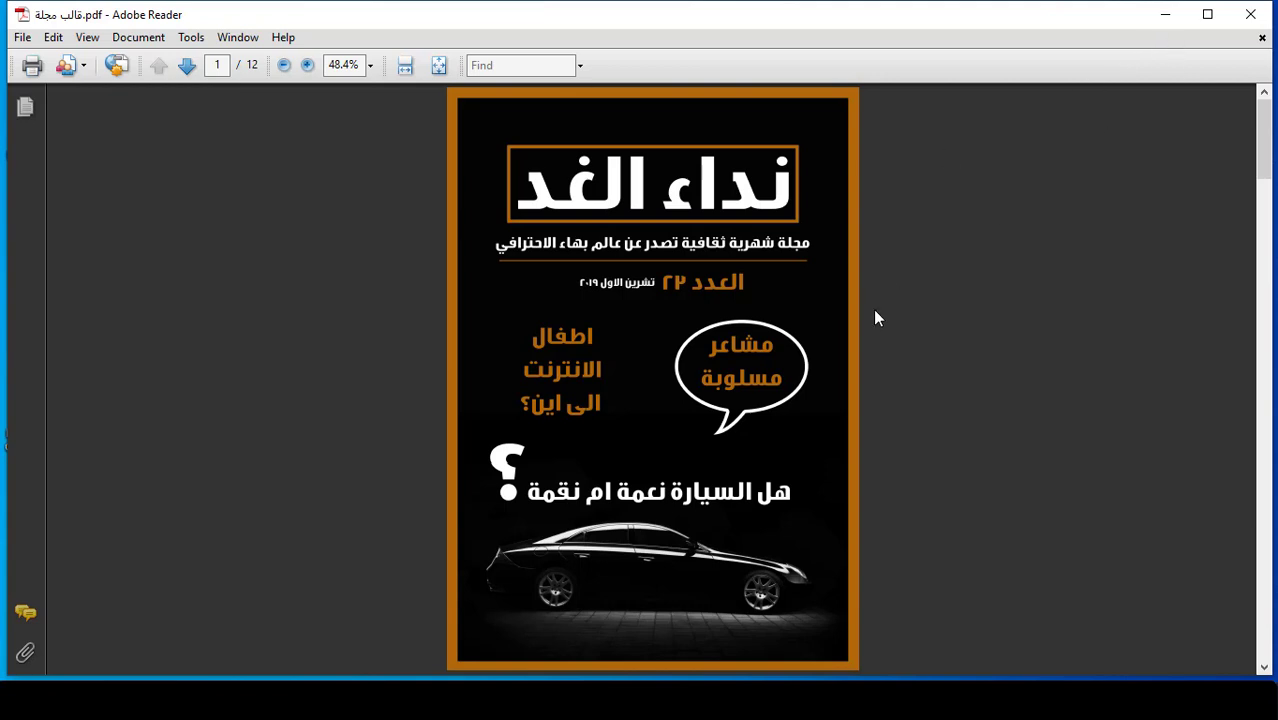
{"action": "scroll", "coordinate": [741, 373], "scroll_direction": "down", "scroll_amount": 3}
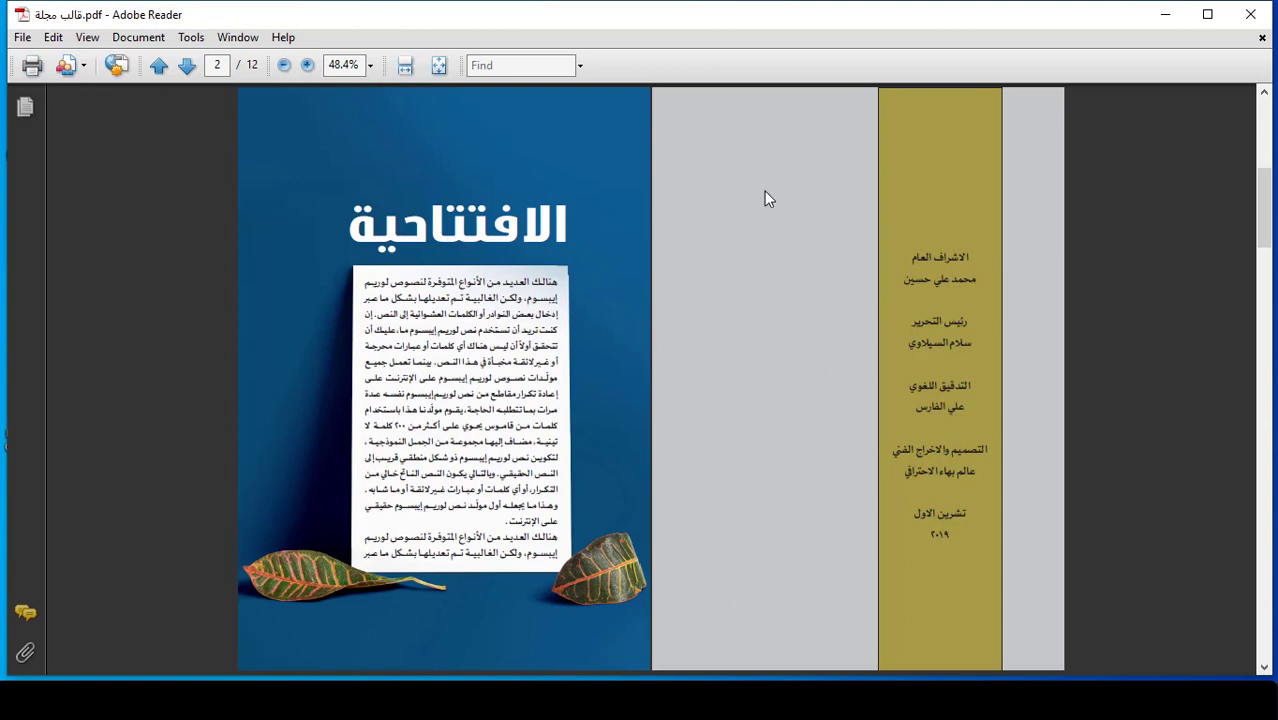
{"action": "scroll", "coordinate": [560, 250], "scroll_direction": "up", "scroll_amount": 1}
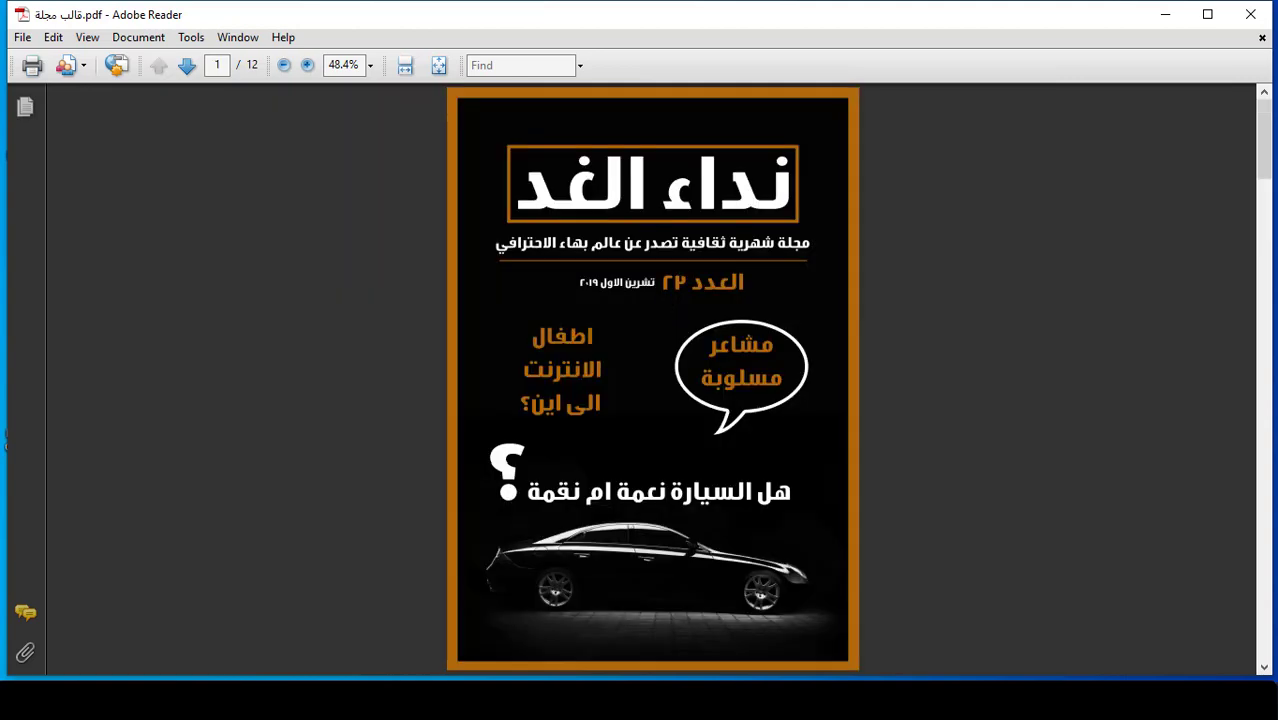
{"action": "scroll", "coordinate": [676, 262], "scroll_direction": "down", "scroll_amount": 1}
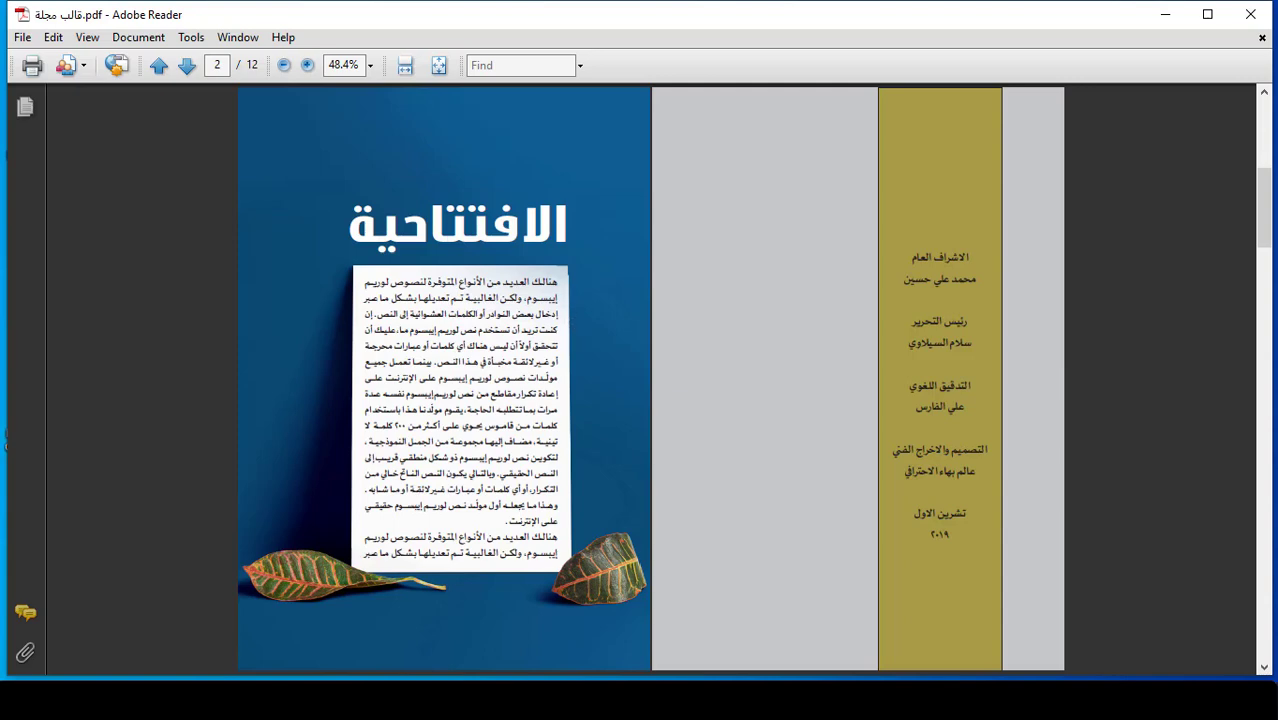
- Create the A4 facing-pages document Untitled-1 with Right-to-Left binding
{"action": "left_click", "coordinate": [798, 710]}
{"action": "key", "text": "ctrl+n"}
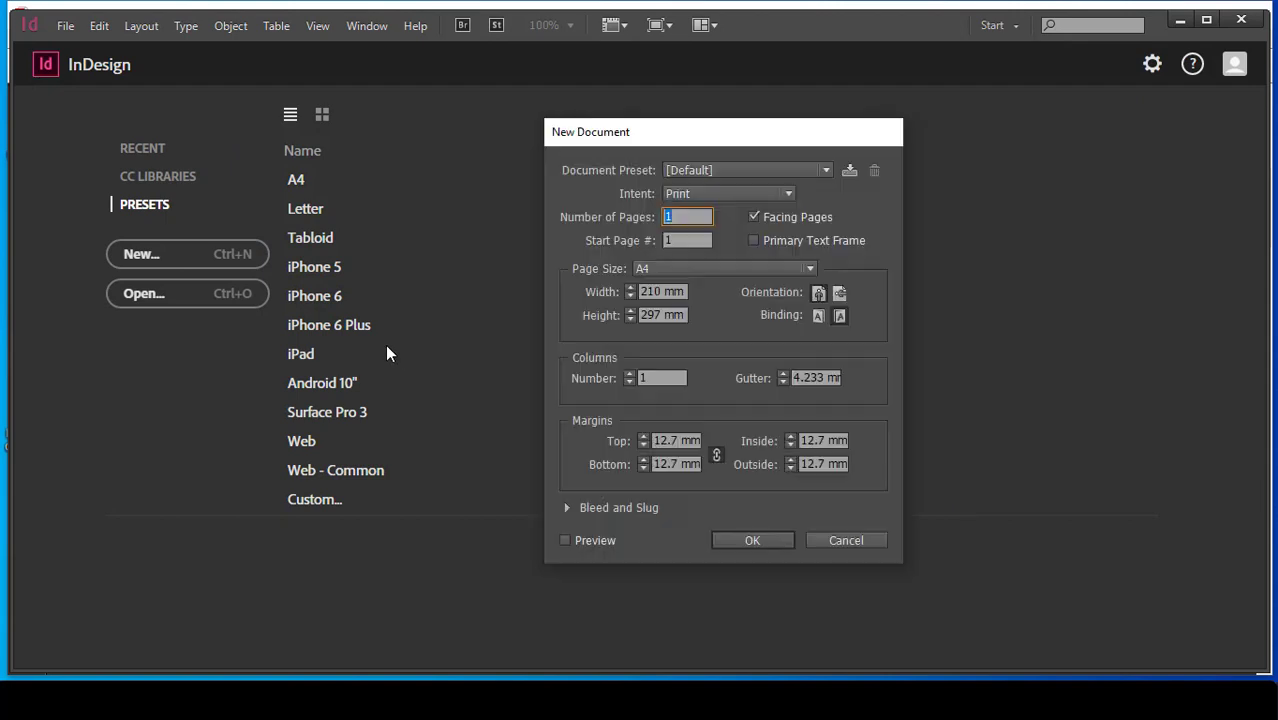
{"action": "left_click_drag", "start_coordinate": [687, 137], "coordinate": [800, 173]}
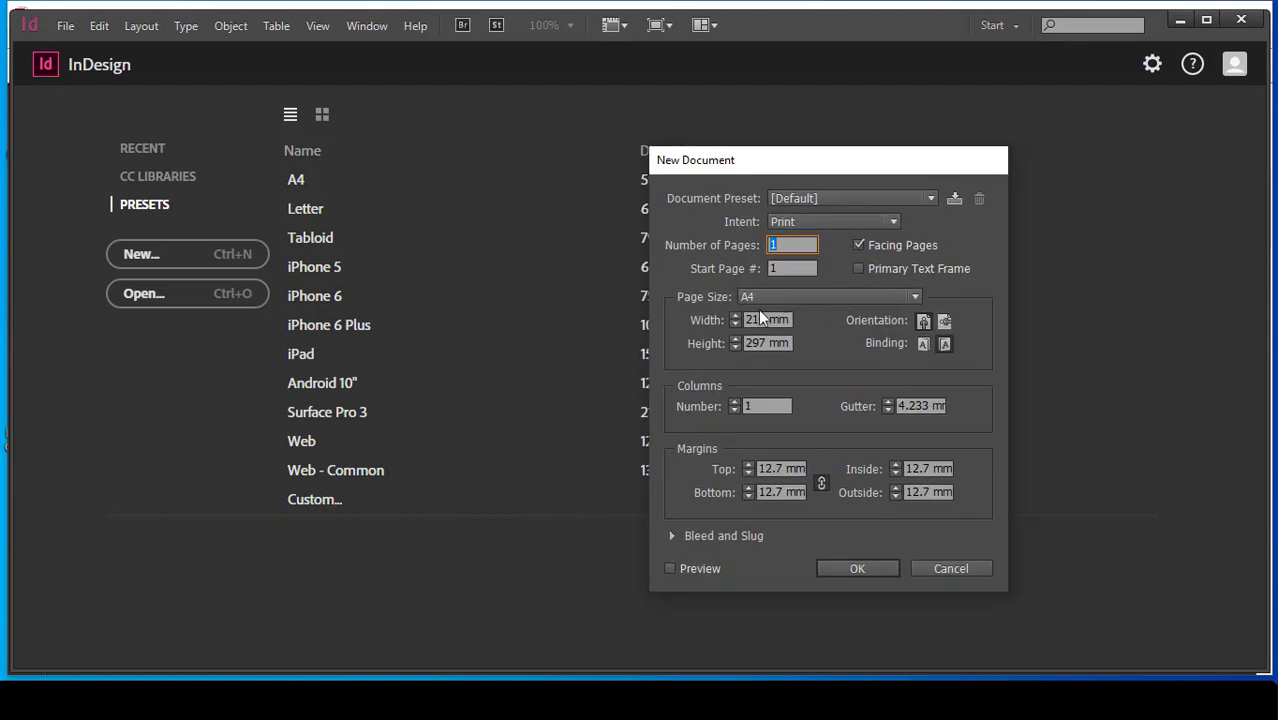
{"action": "left_click", "coordinate": [942, 345]}
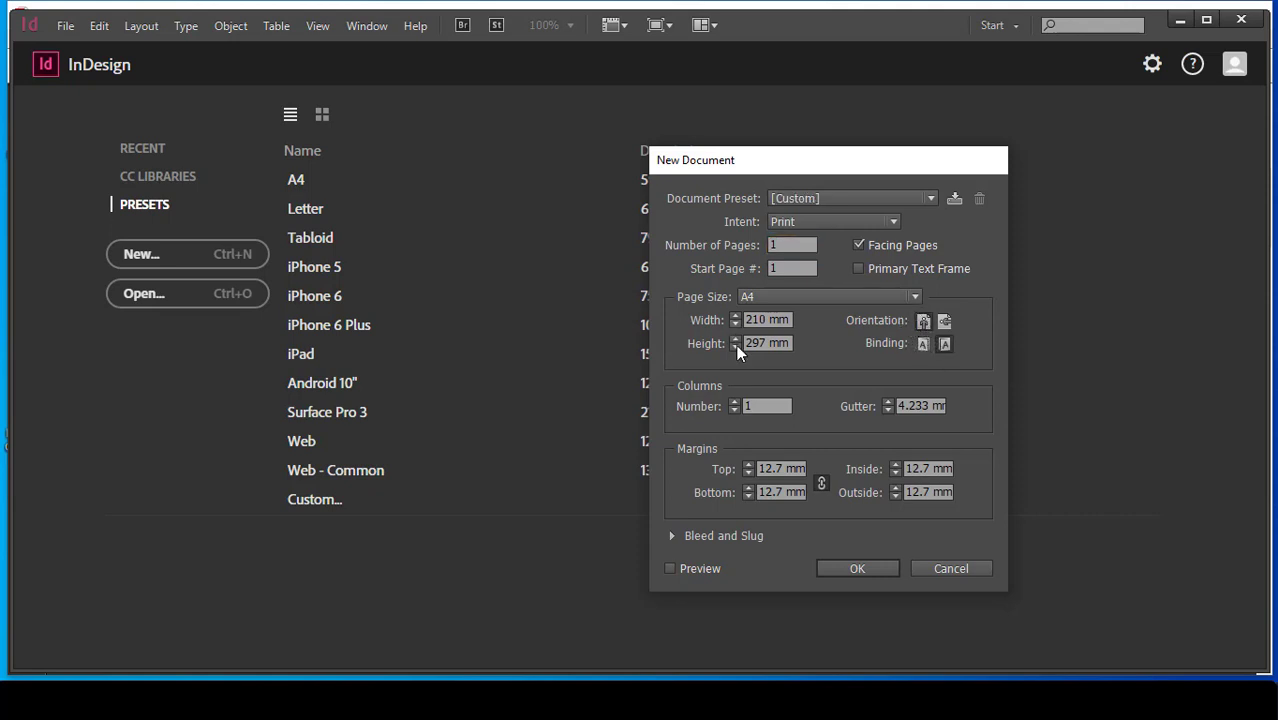
{"action": "left_click", "coordinate": [723, 404]}
{"action": "left_click", "coordinate": [794, 245]}
{"action": "left_click", "coordinate": [858, 568]}
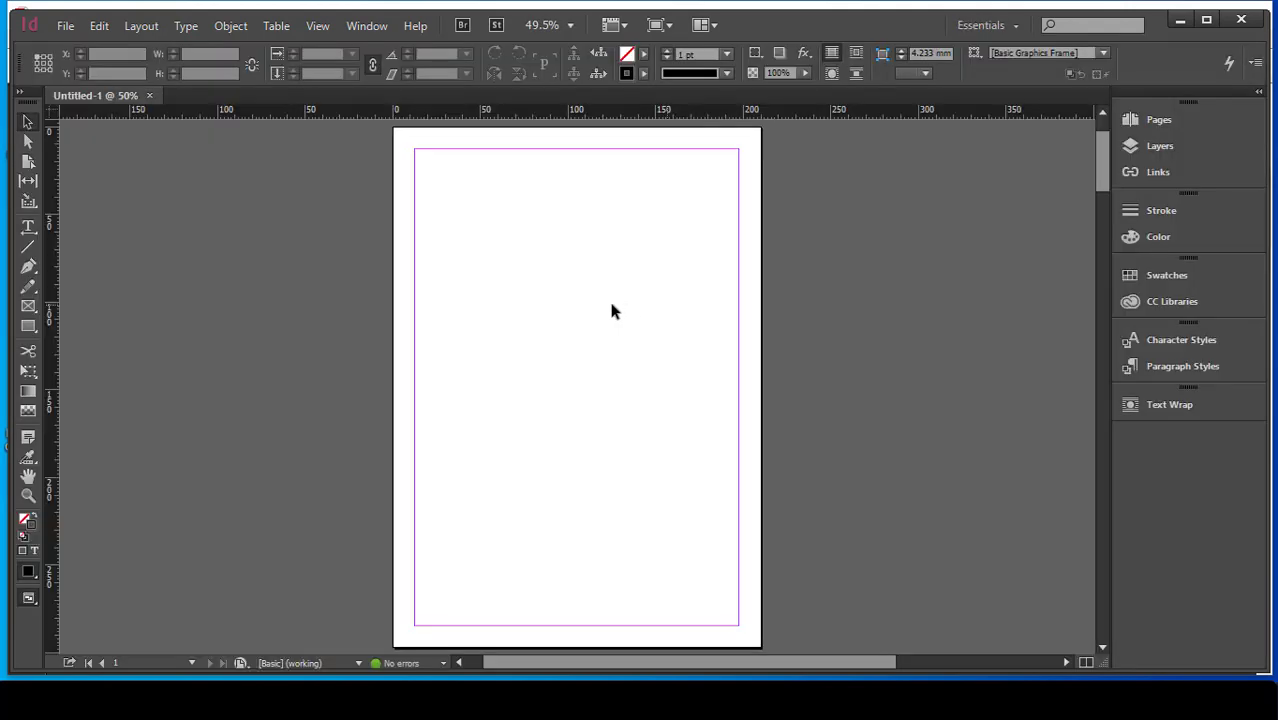
- Scroll through the blank spreads, then select the image files in the 'قالب مجلة' folder
{"action": "scroll", "coordinate": [658, 385], "scroll_direction": "down", "scroll_amount": 3}
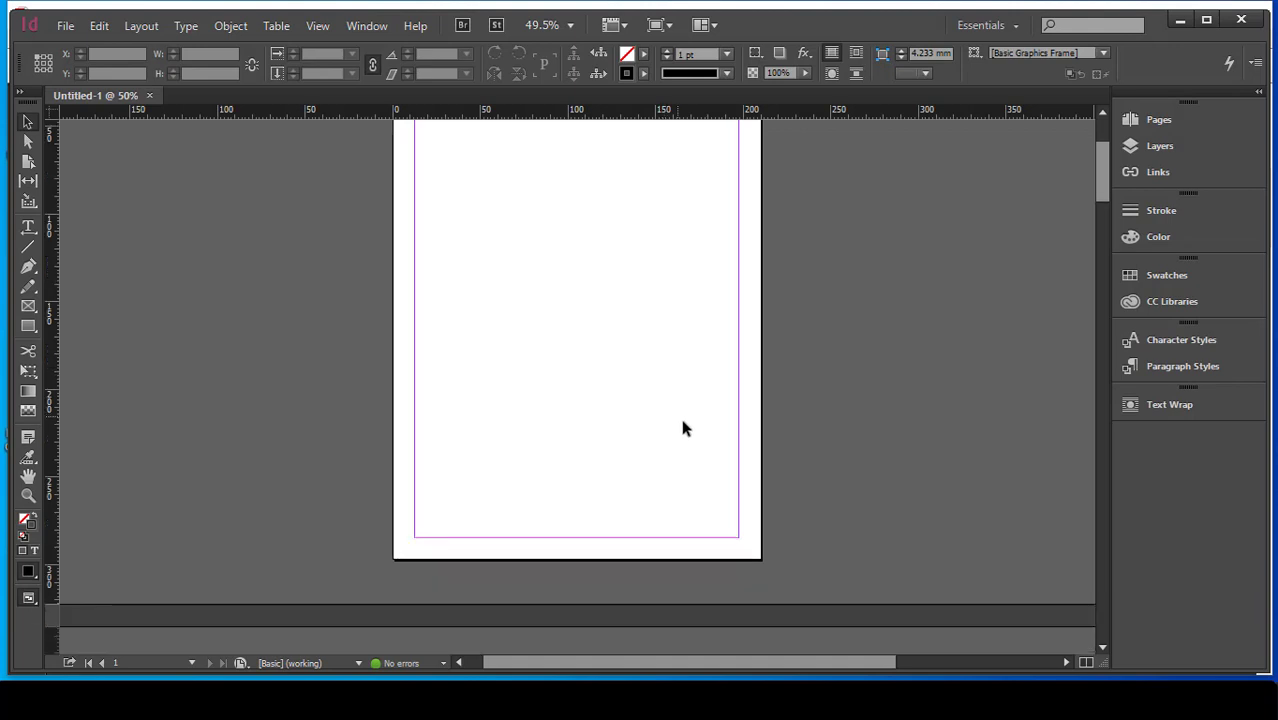
{"action": "scroll", "coordinate": [641, 362], "scroll_direction": "down", "scroll_amount": 7}
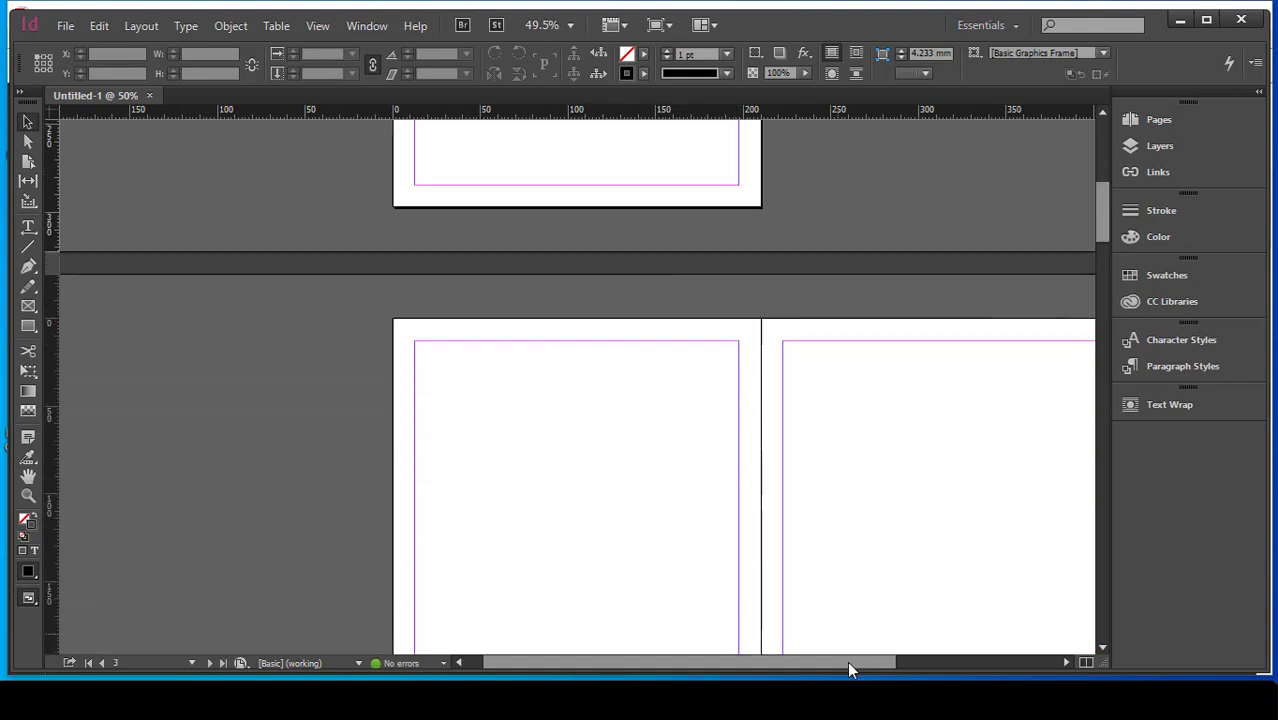
{"action": "left_click_drag", "start_coordinate": [880, 661], "coordinate": [928, 660]}
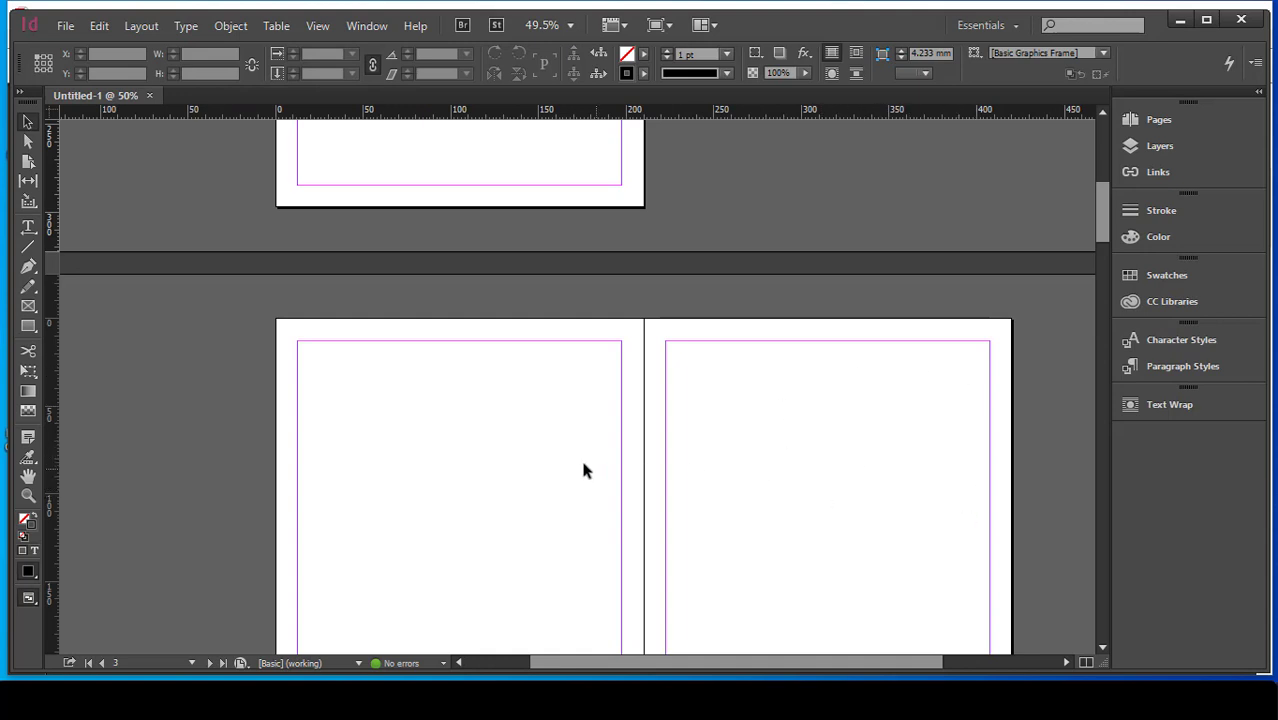
{"action": "scroll", "coordinate": [587, 462], "scroll_direction": "down", "scroll_amount": 4}
{"action": "scroll", "coordinate": [528, 403], "scroll_direction": "down", "scroll_amount": 1}
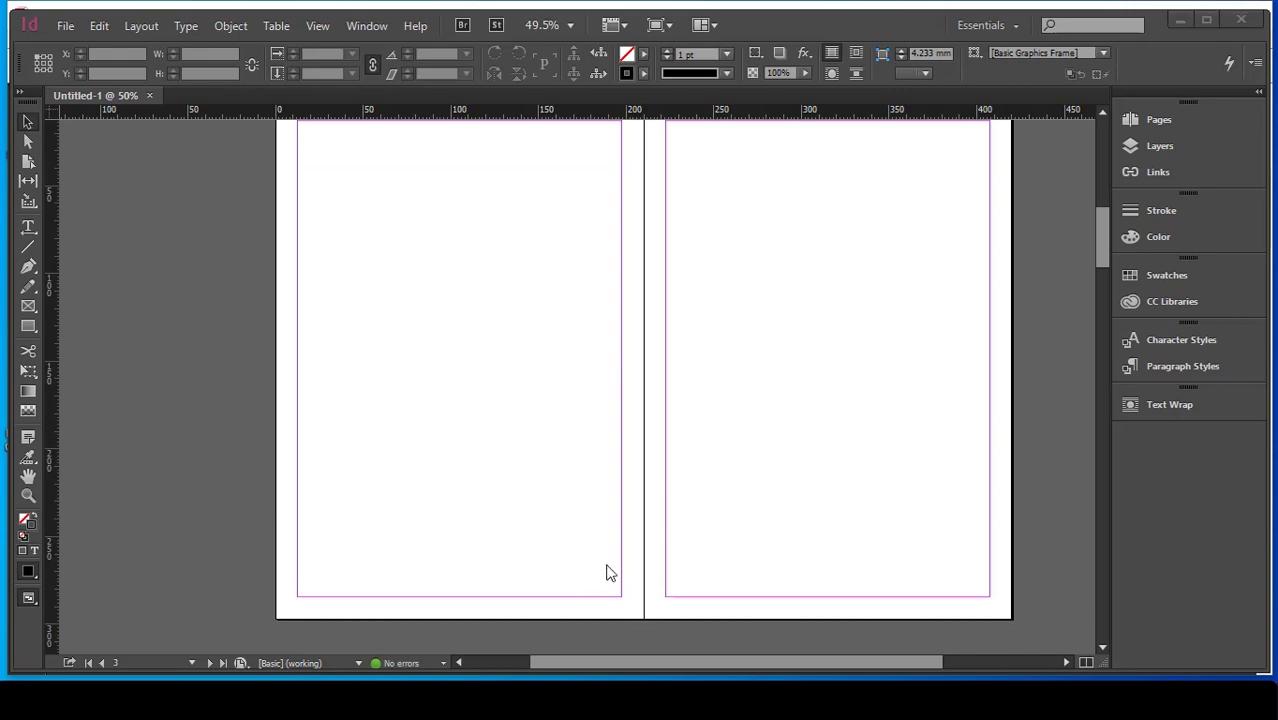
{"action": "key", "text": "alt+Tab"}
{"action": "left_click_drag", "start_coordinate": [1158, 626], "coordinate": [190, 182]}
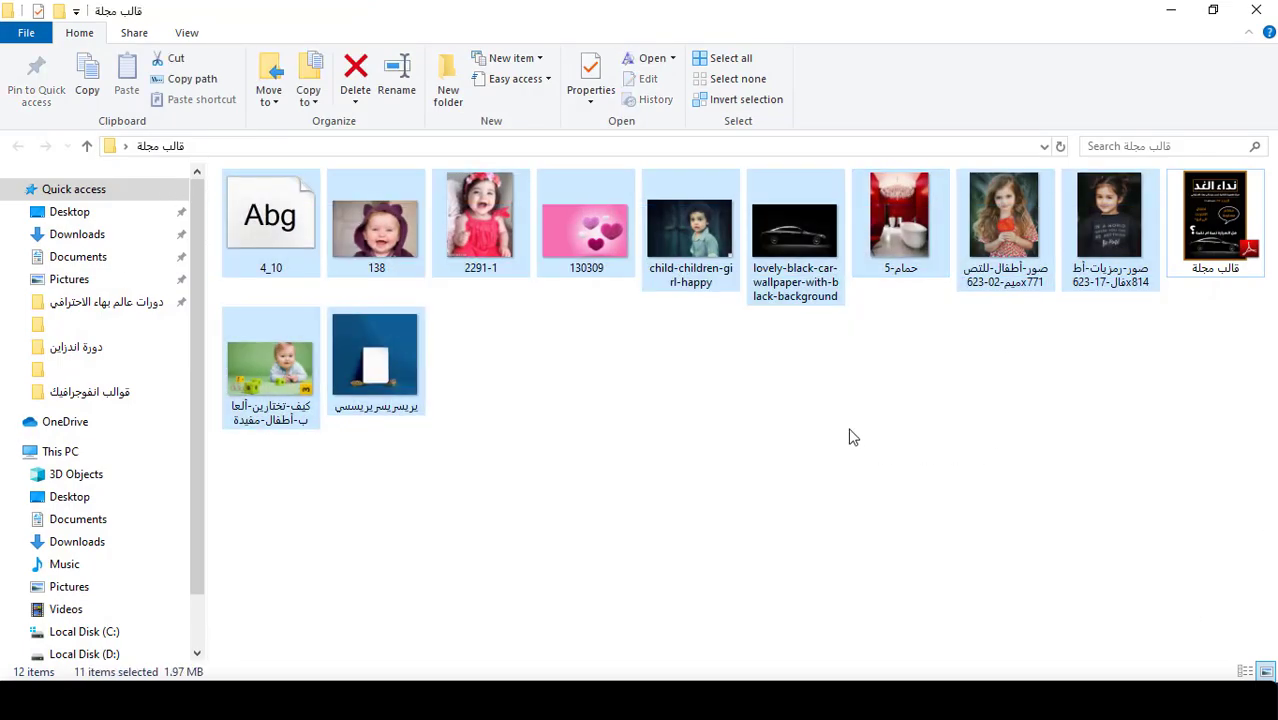
- Select the blue card image 4_10 and drag it into the InDesign document
{"action": "left_click", "coordinate": [491, 432]}
{"action": "left_click", "coordinate": [262, 220]}
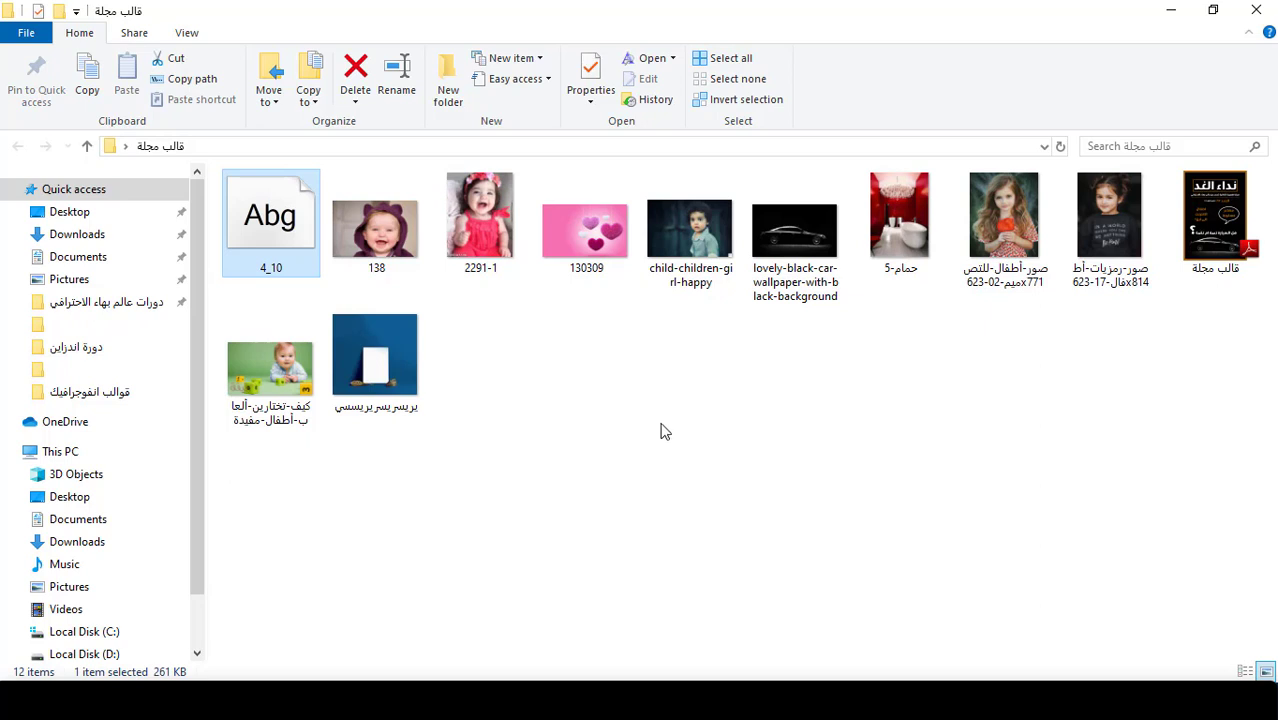
{"action": "left_click_drag", "start_coordinate": [375, 380], "coordinate": [437, 287]}
{"action": "key", "text": "ctrl+minus"}
- Place the blue photo on the second spread, enlarge it to about 130% and shift it up-left
{"action": "key", "text": "ctrl+z"}
{"action": "left_click_drag", "start_coordinate": [391, 242], "coordinate": [608, 503]}
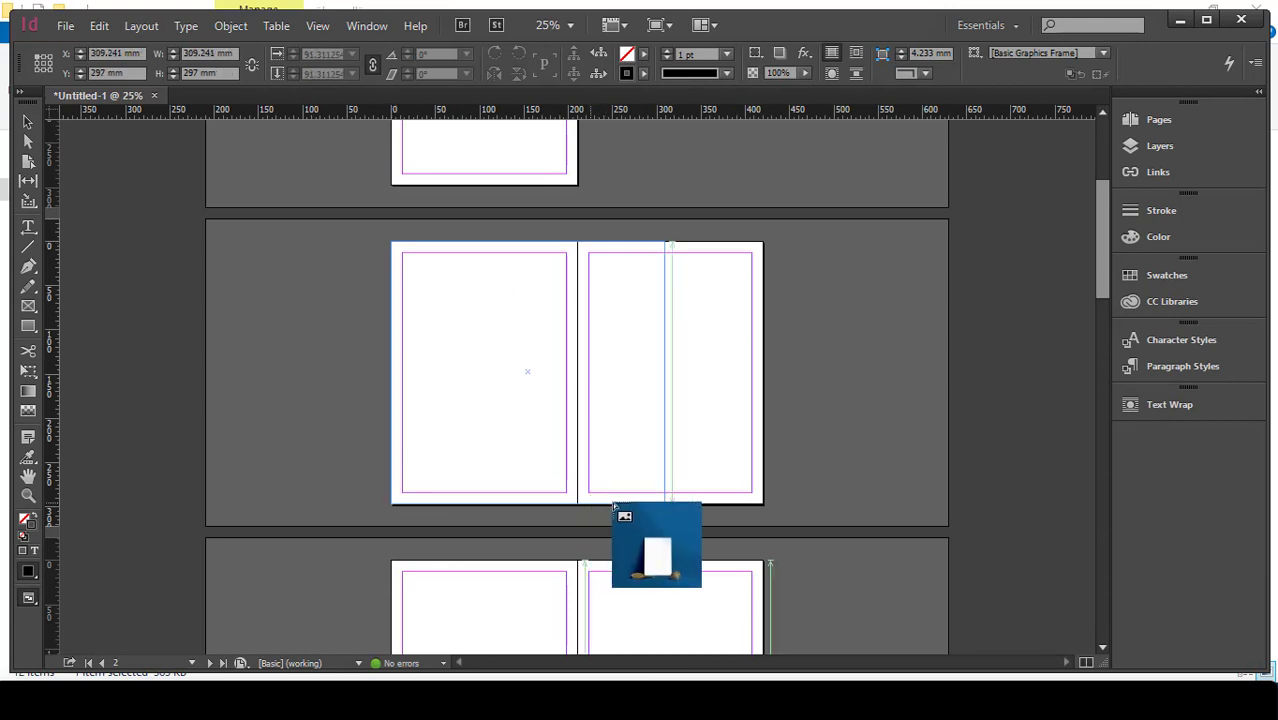
{"action": "key", "text": "alt"}
{"action": "scroll", "coordinate": [517, 347], "scroll_direction": "up", "scroll_amount": 2}
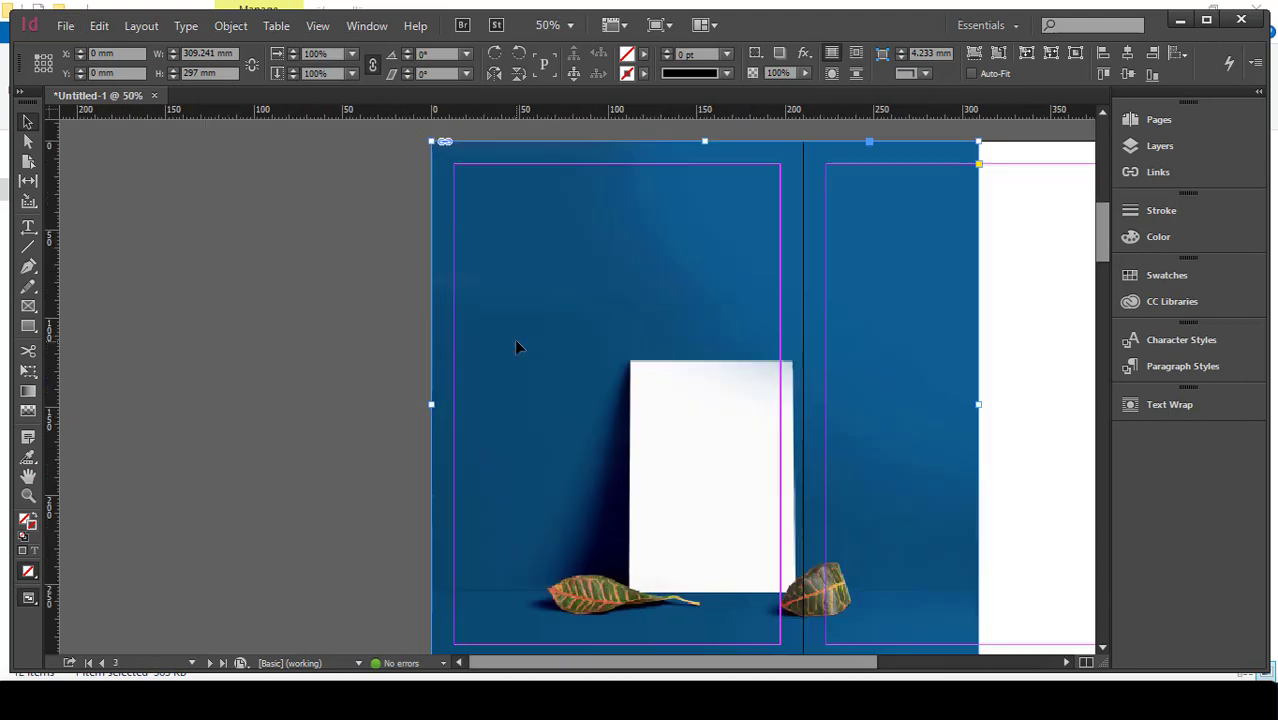
{"action": "scroll", "coordinate": [656, 368], "scroll_direction": "down", "scroll_amount": 2}
{"action": "left_click_drag", "start_coordinate": [498, 371], "coordinate": [462, 344]}
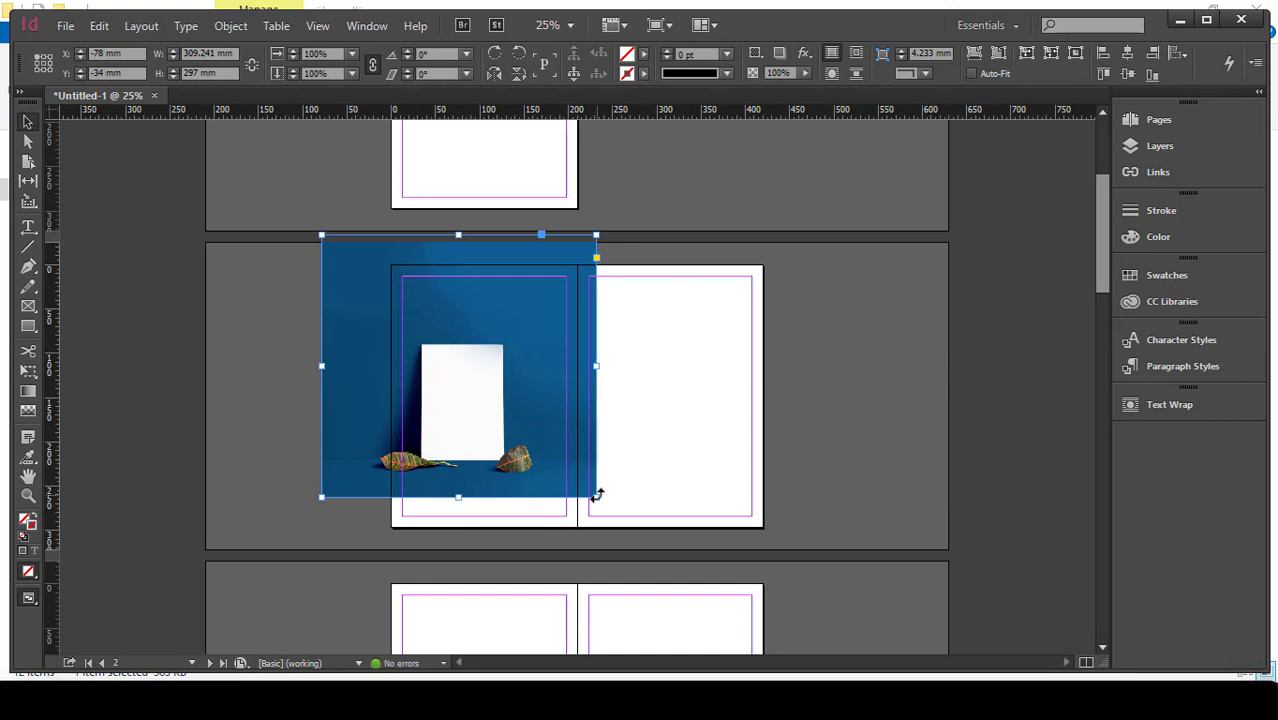
{"action": "left_click_drag", "start_coordinate": [597, 494], "coordinate": [694, 594]}
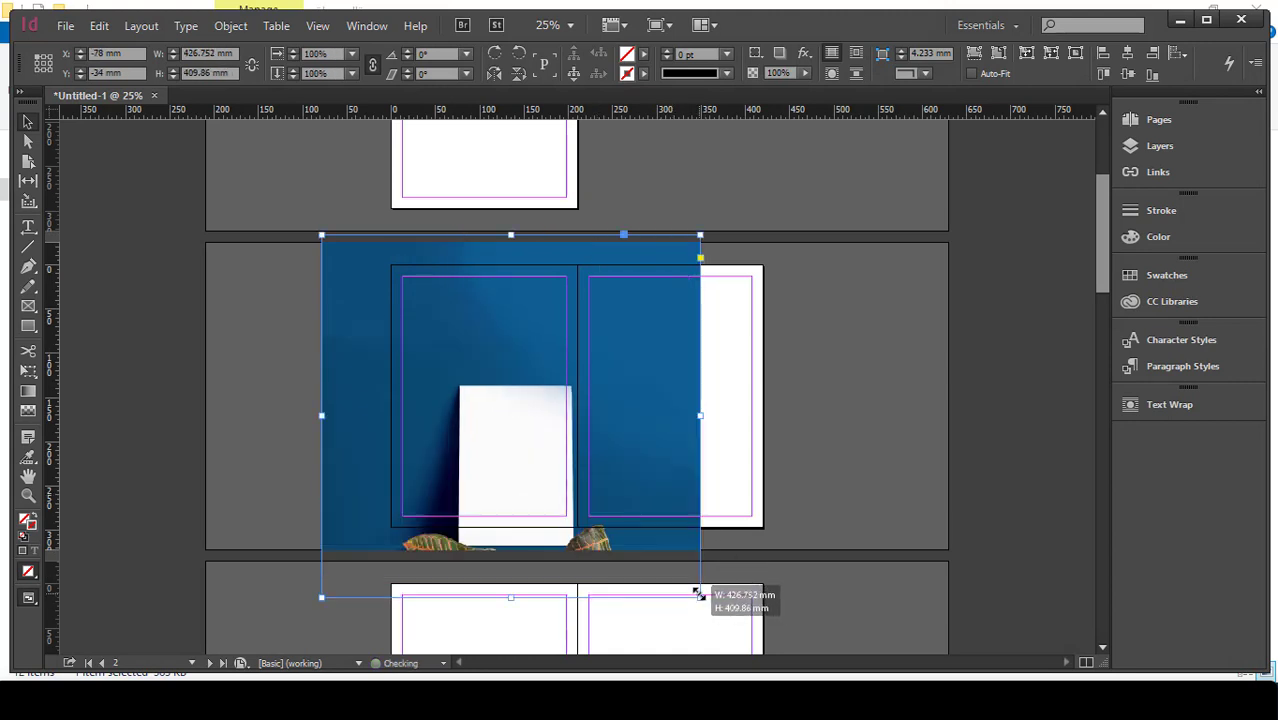
{"action": "left_click_drag", "start_coordinate": [540, 442], "coordinate": [526, 397]}
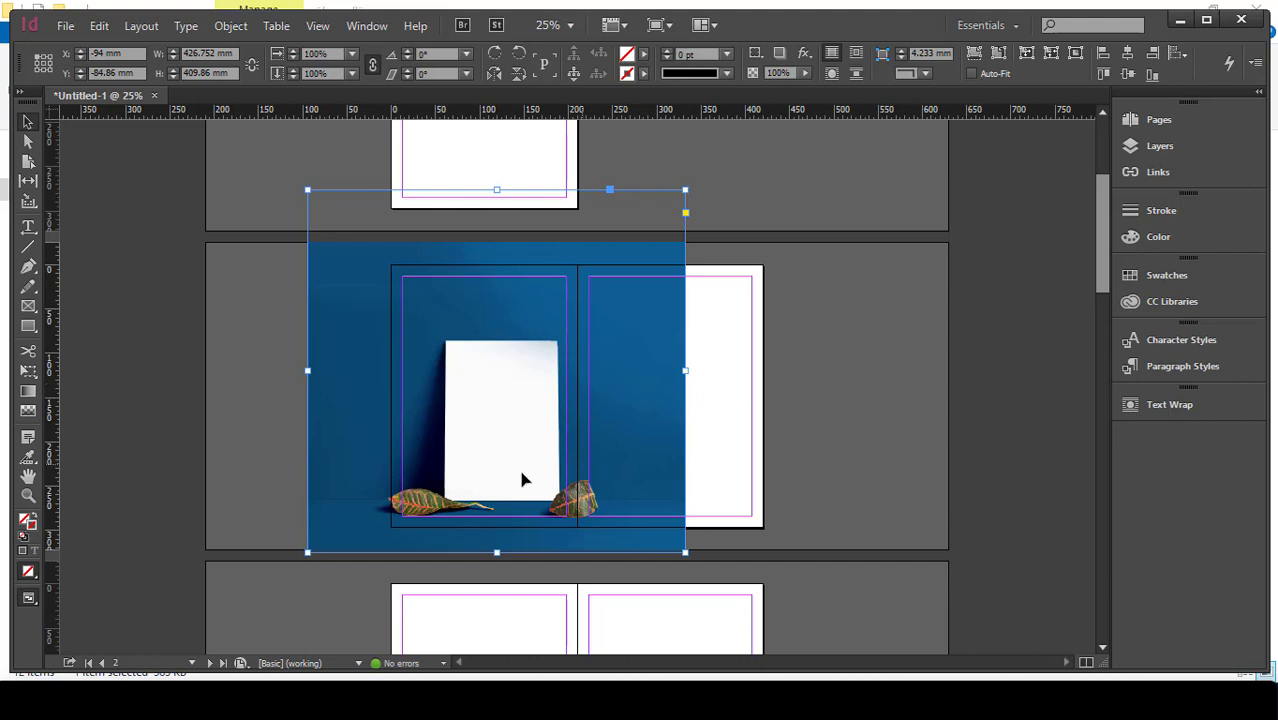
- Rescale the photo to about 362 mm wide and position it bleeding past the spread edges
{"action": "scroll", "coordinate": [360, 382], "scroll_direction": "up", "scroll_amount": 1}
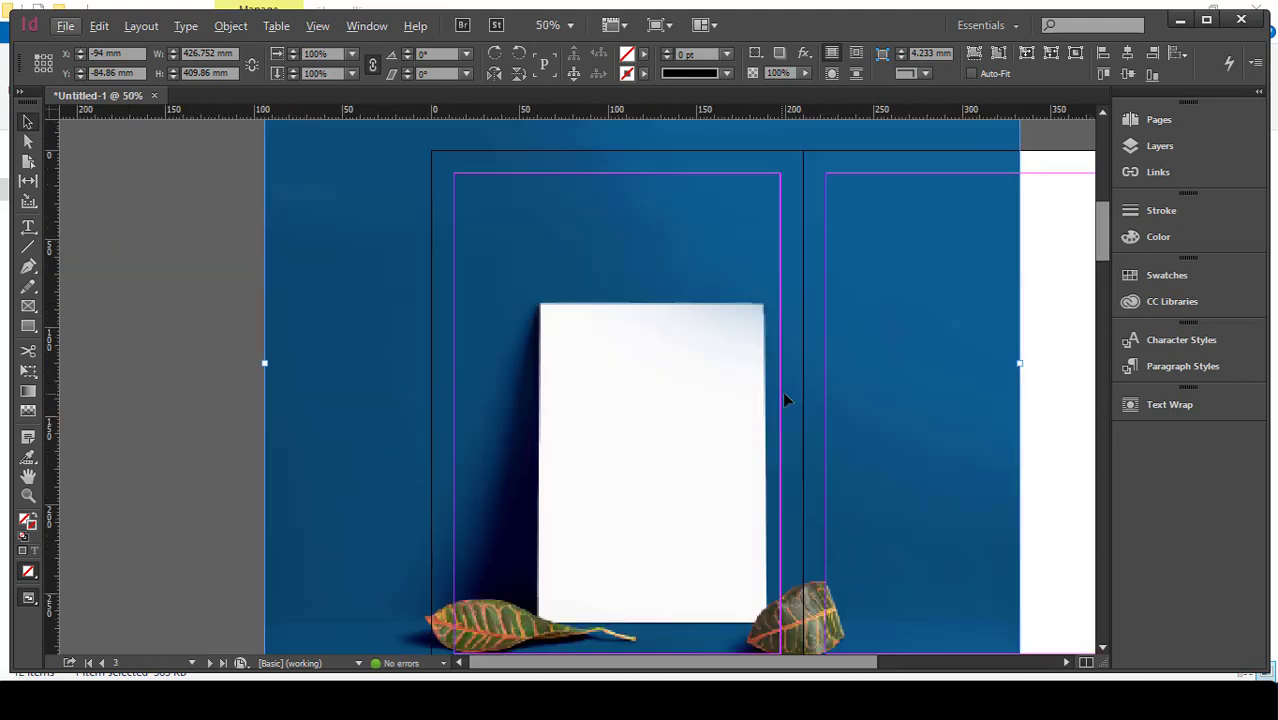
{"action": "key", "text": "ctrl+minus"}
{"action": "left_click_drag", "start_coordinate": [685, 557], "coordinate": [660, 534]}
{"action": "key", "text": "ctrl+equal"}
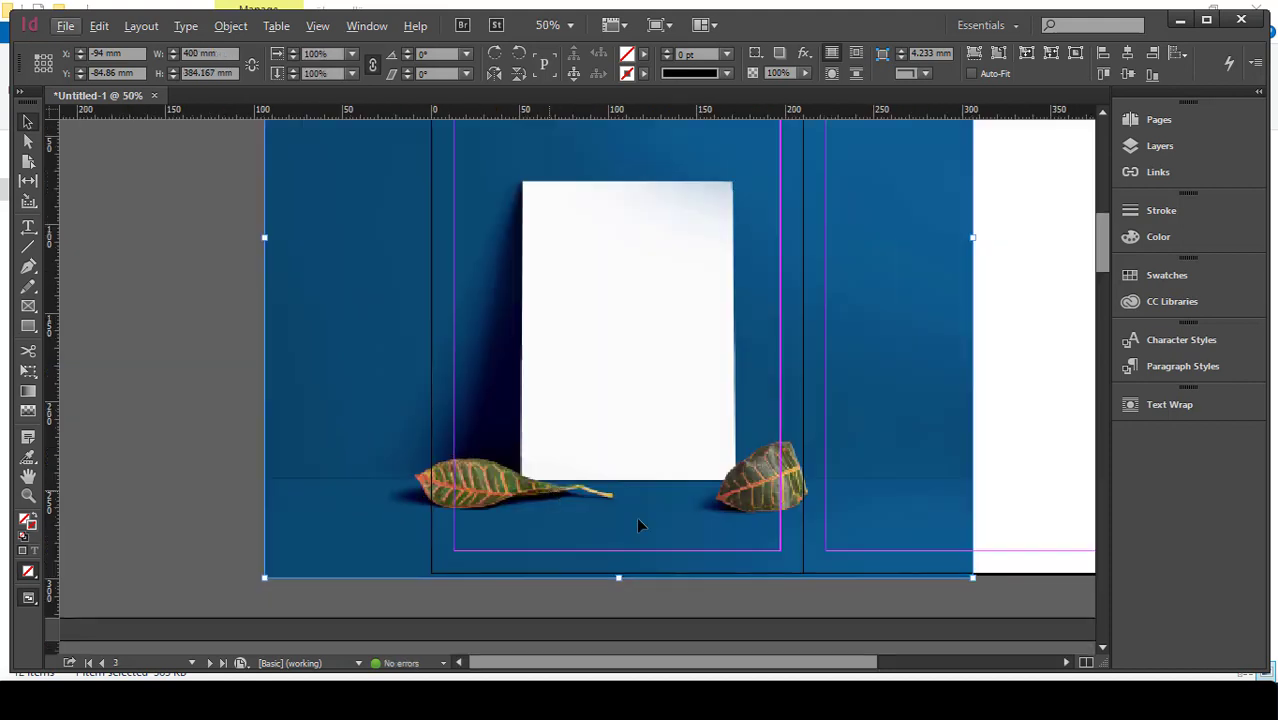
{"action": "left_click_drag", "start_coordinate": [975, 578], "coordinate": [944, 550]}
{"action": "left_click_drag", "start_coordinate": [648, 509], "coordinate": [663, 513]}
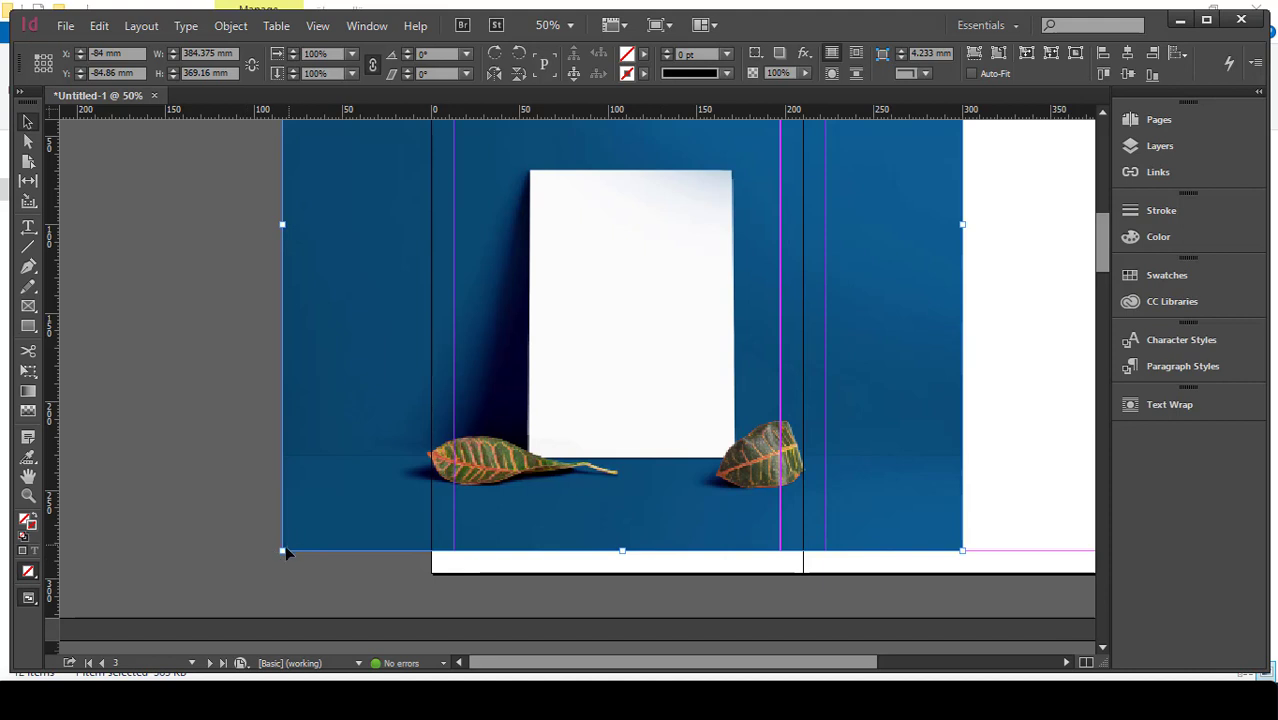
{"action": "left_click_drag", "start_coordinate": [282, 550], "coordinate": [340, 532]}
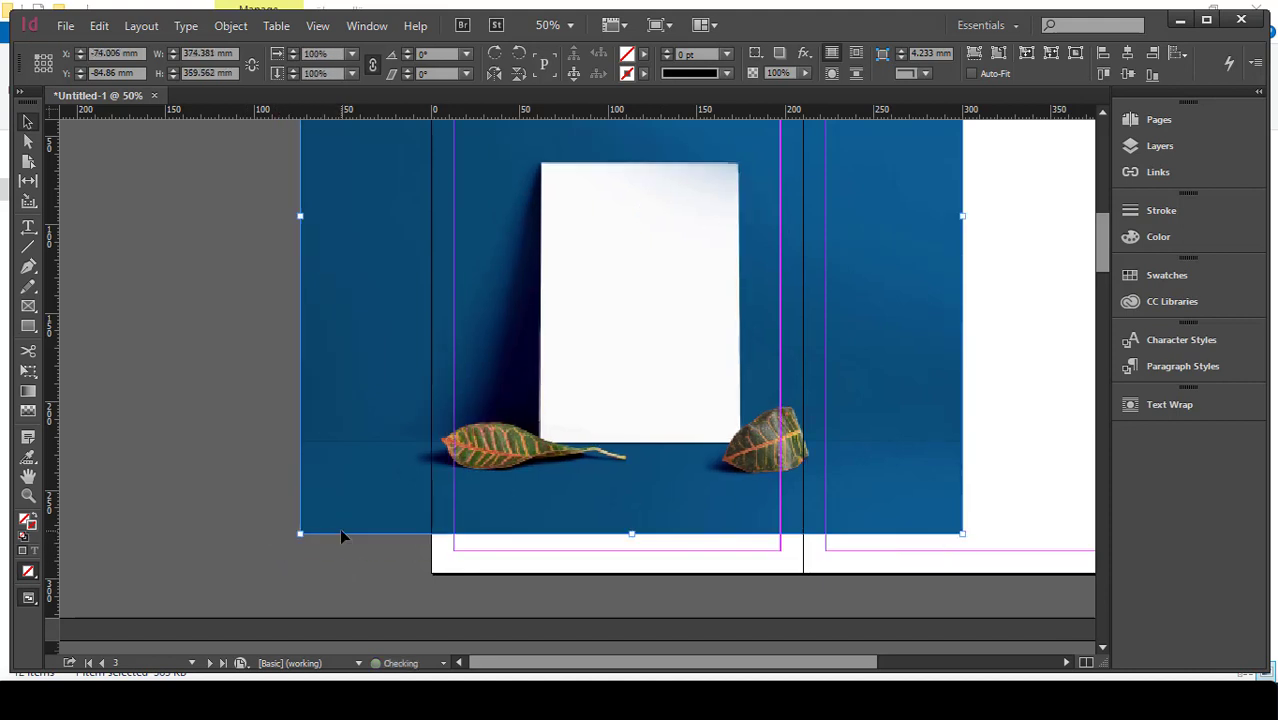
{"action": "left_click_drag", "start_coordinate": [645, 508], "coordinate": [630, 514]}
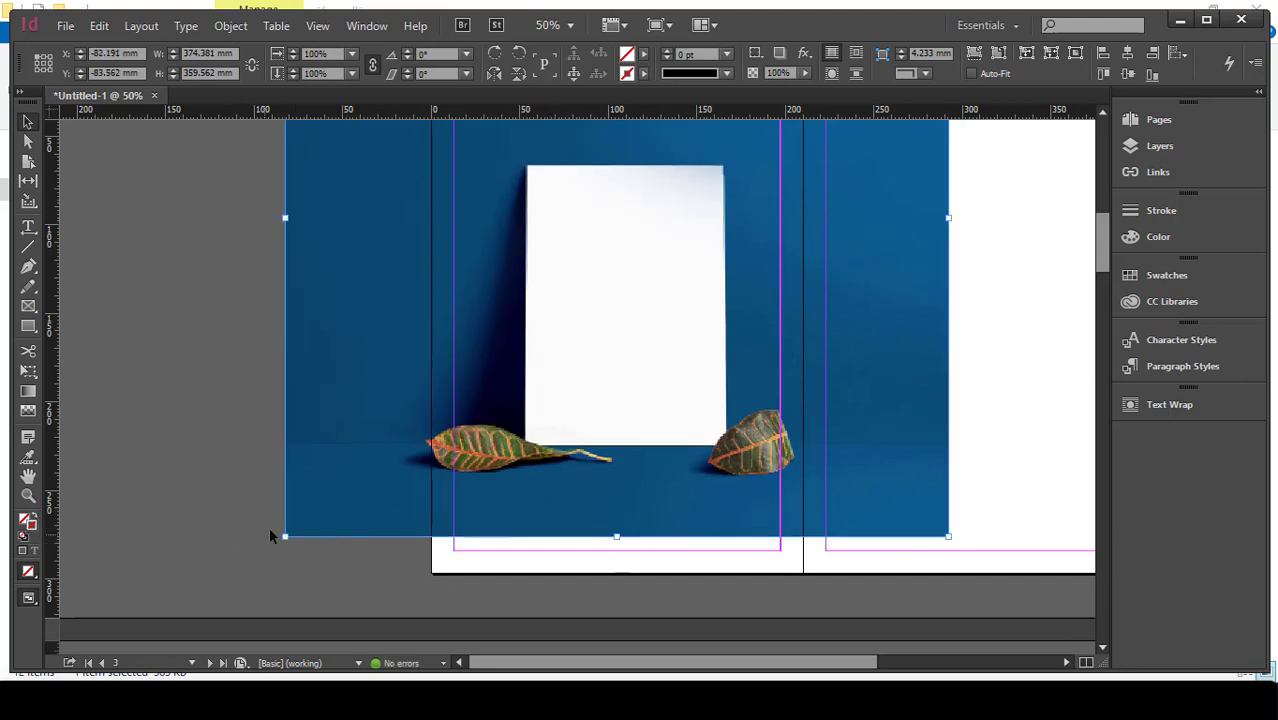
{"action": "left_click_drag", "start_coordinate": [286, 537], "coordinate": [297, 523]}
{"action": "left_click_drag", "start_coordinate": [596, 489], "coordinate": [617, 540]}
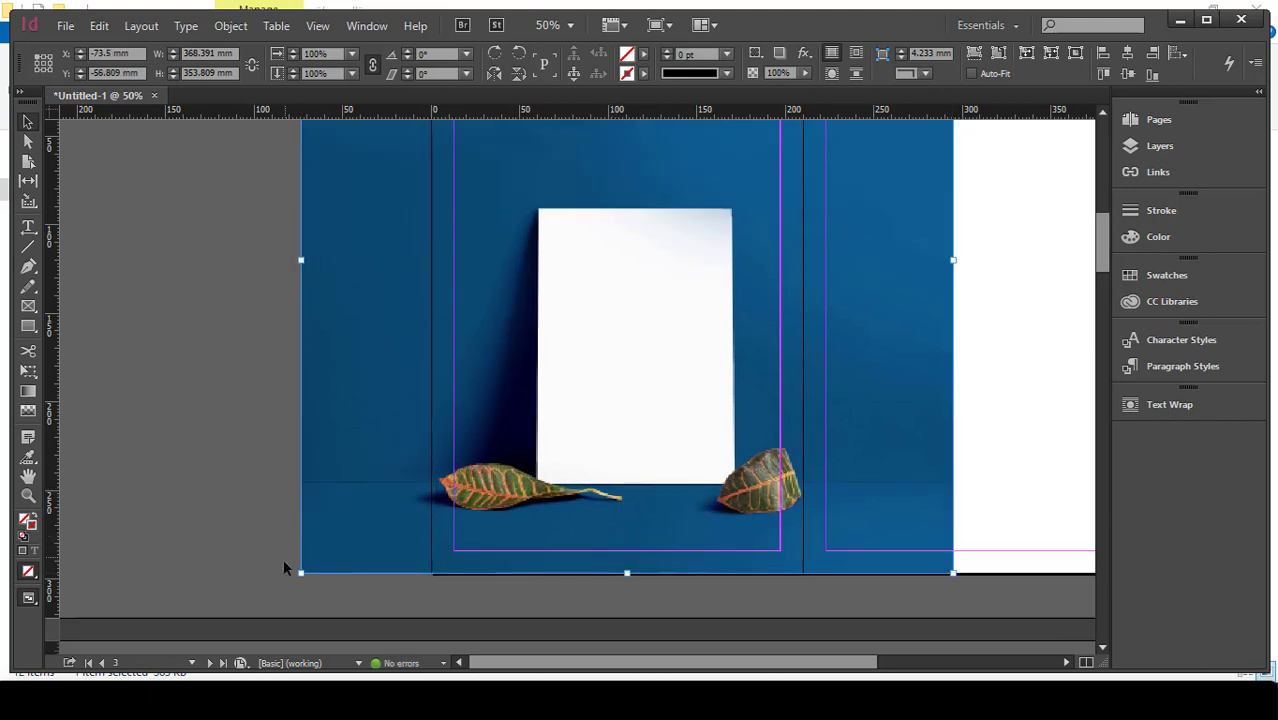
{"action": "left_click_drag", "start_coordinate": [285, 562], "coordinate": [478, 562]}
{"action": "left_click_drag", "start_coordinate": [560, 537], "coordinate": [526, 582]}
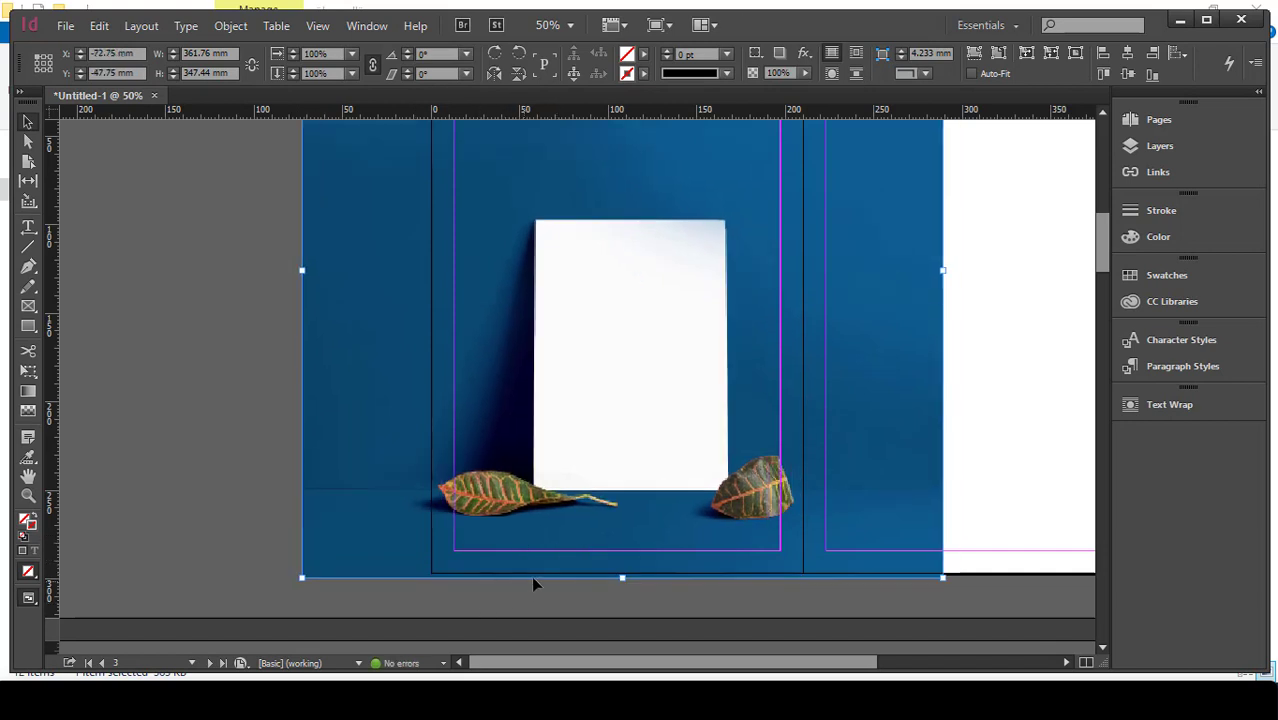
{"action": "scroll", "coordinate": [524, 584], "scroll_direction": "up", "scroll_amount": 5}
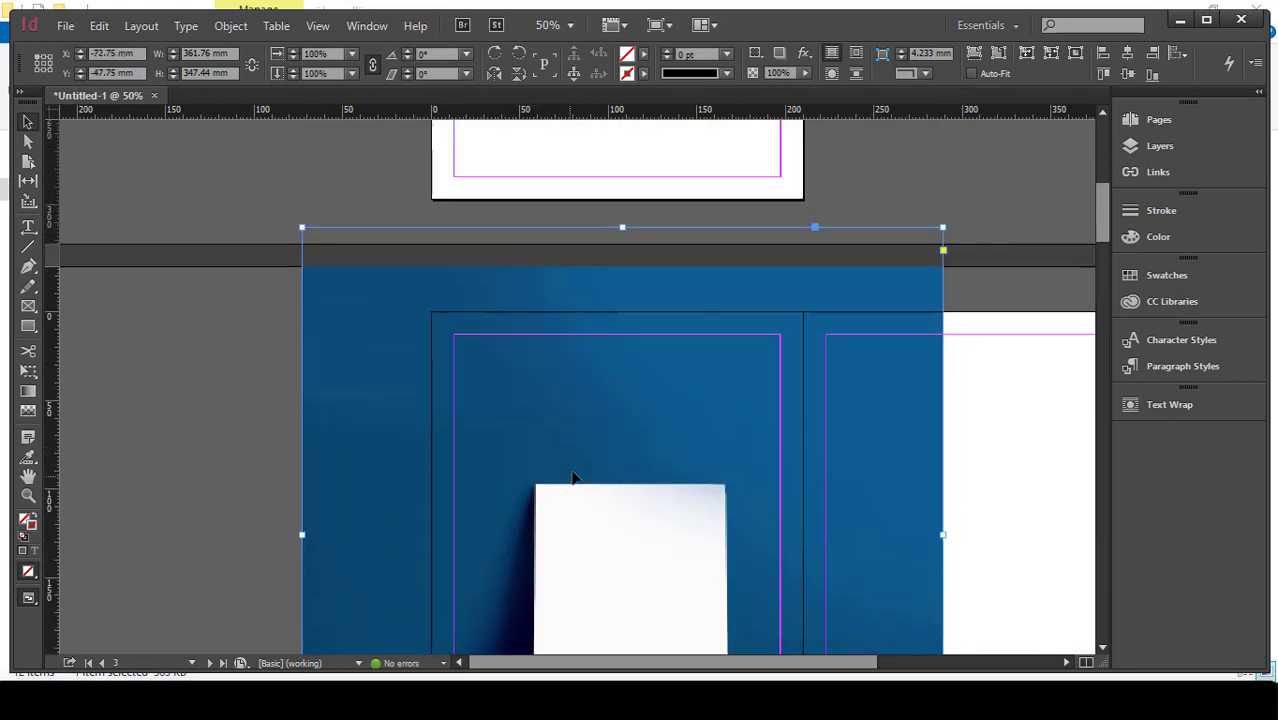
- Select the blue photo and trim its top down to the page edge
{"action": "left_click", "coordinate": [250, 345]}
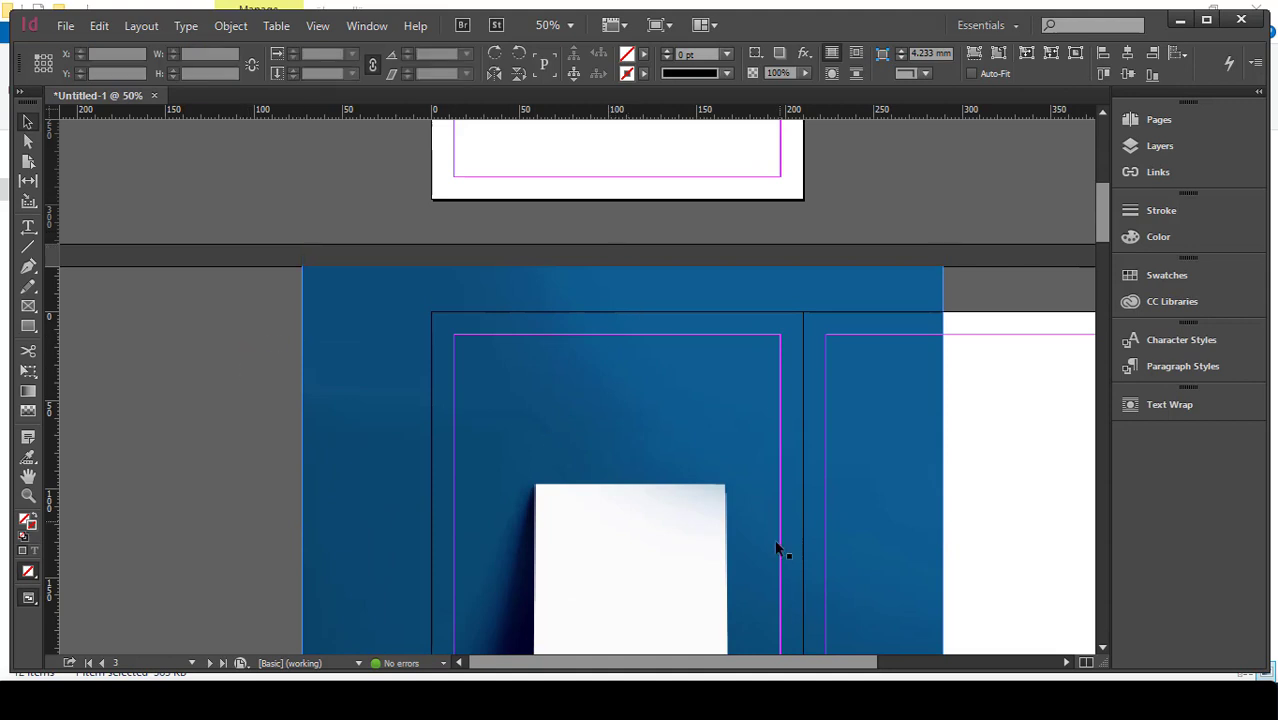
{"action": "scroll", "coordinate": [799, 354], "scroll_direction": "down", "scroll_amount": 6}
{"action": "scroll", "coordinate": [705, 440], "scroll_direction": "up", "scroll_amount": 6}
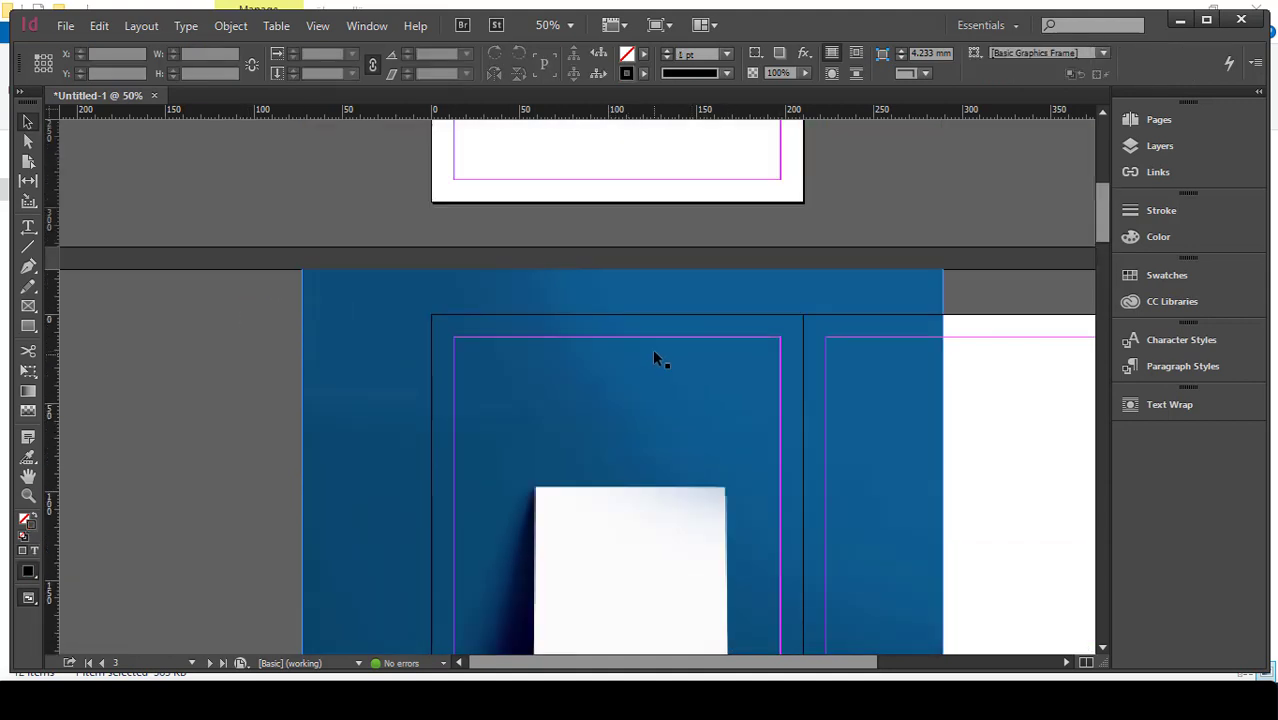
{"action": "left_click", "coordinate": [692, 325]}
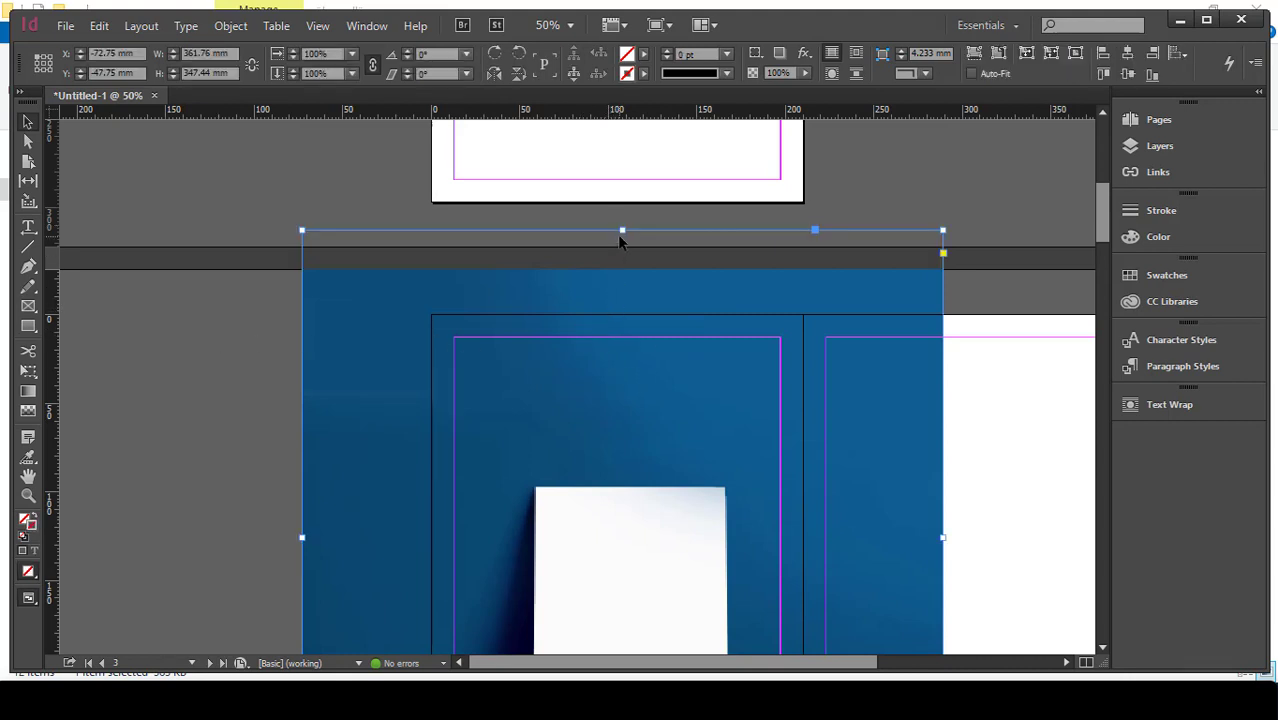
{"action": "left_click_drag", "start_coordinate": [620, 231], "coordinate": [629, 324]}
- Crop the photo frame to 297 mm tall and narrow it to the left page's width
{"action": "scroll", "coordinate": [821, 414], "scroll_direction": "down", "scroll_amount": 3}
{"action": "left_click_drag", "start_coordinate": [944, 447], "coordinate": [803, 449]}
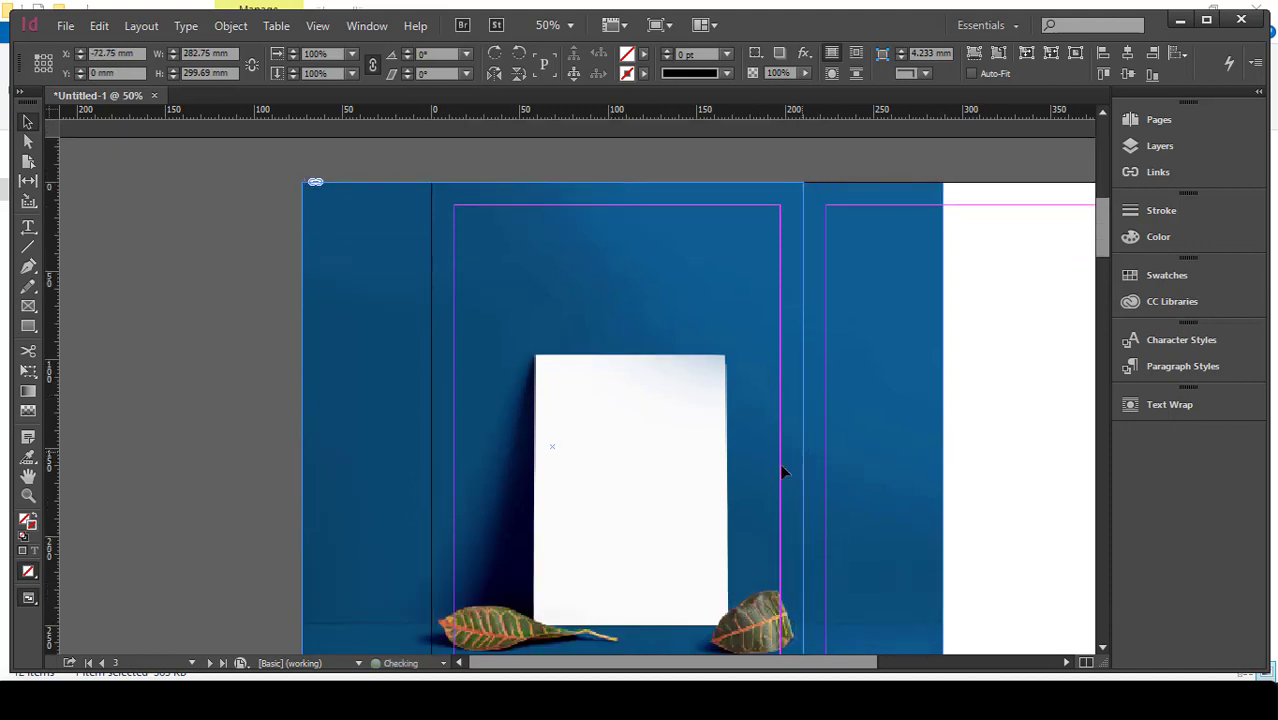
{"action": "scroll", "coordinate": [618, 518], "scroll_direction": "down", "scroll_amount": 4}
{"action": "left_click_drag", "start_coordinate": [552, 537], "coordinate": [552, 531]}
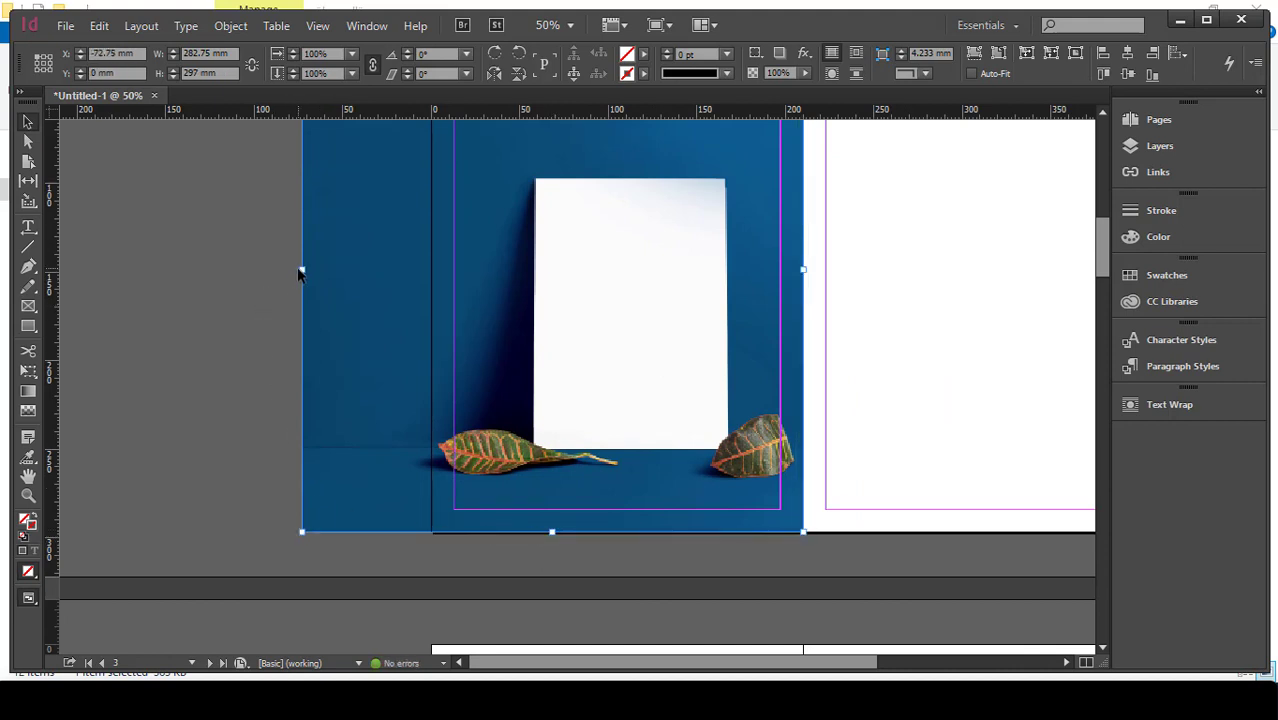
{"action": "left_click_drag", "start_coordinate": [299, 271], "coordinate": [431, 296]}
{"action": "left_click", "coordinate": [337, 452]}
{"action": "scroll", "coordinate": [368, 472], "scroll_direction": "up", "scroll_amount": 3}
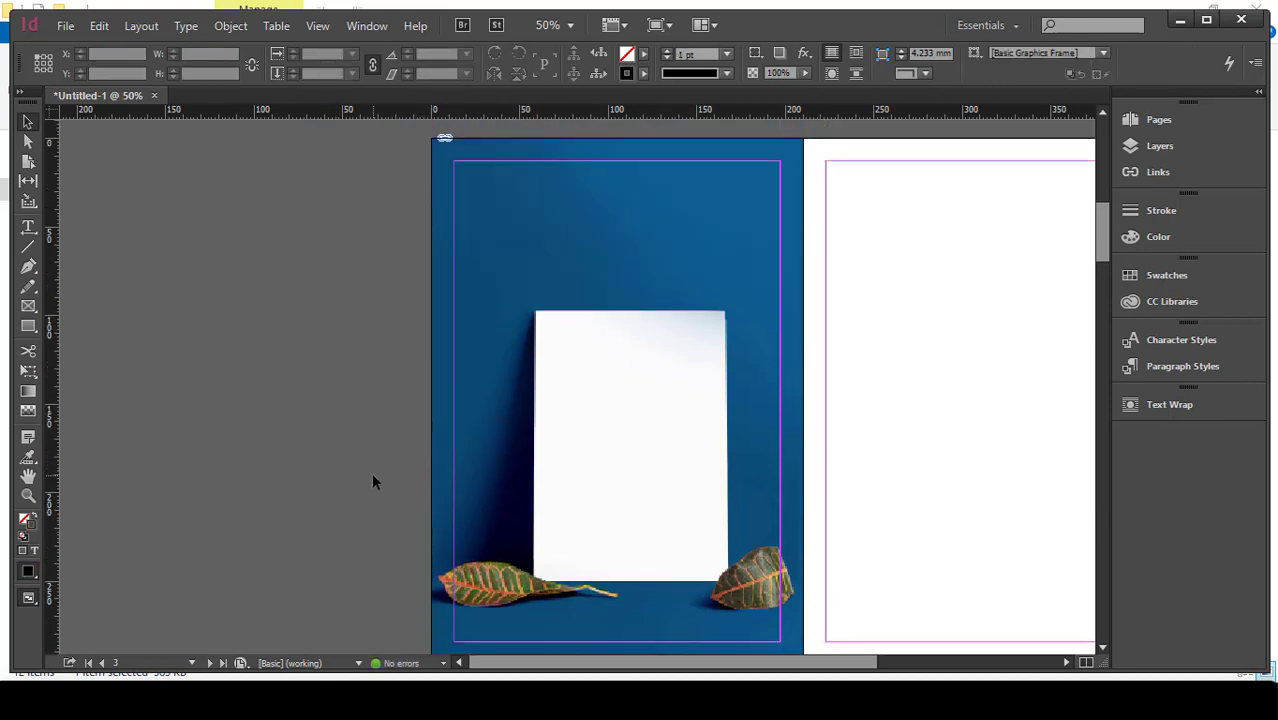
{"action": "scroll", "coordinate": [420, 500], "scroll_direction": "down", "scroll_amount": 1}
- Draw a heading text frame above the white card and set its text to GE East 60 pt
{"action": "key", "text": "t"}
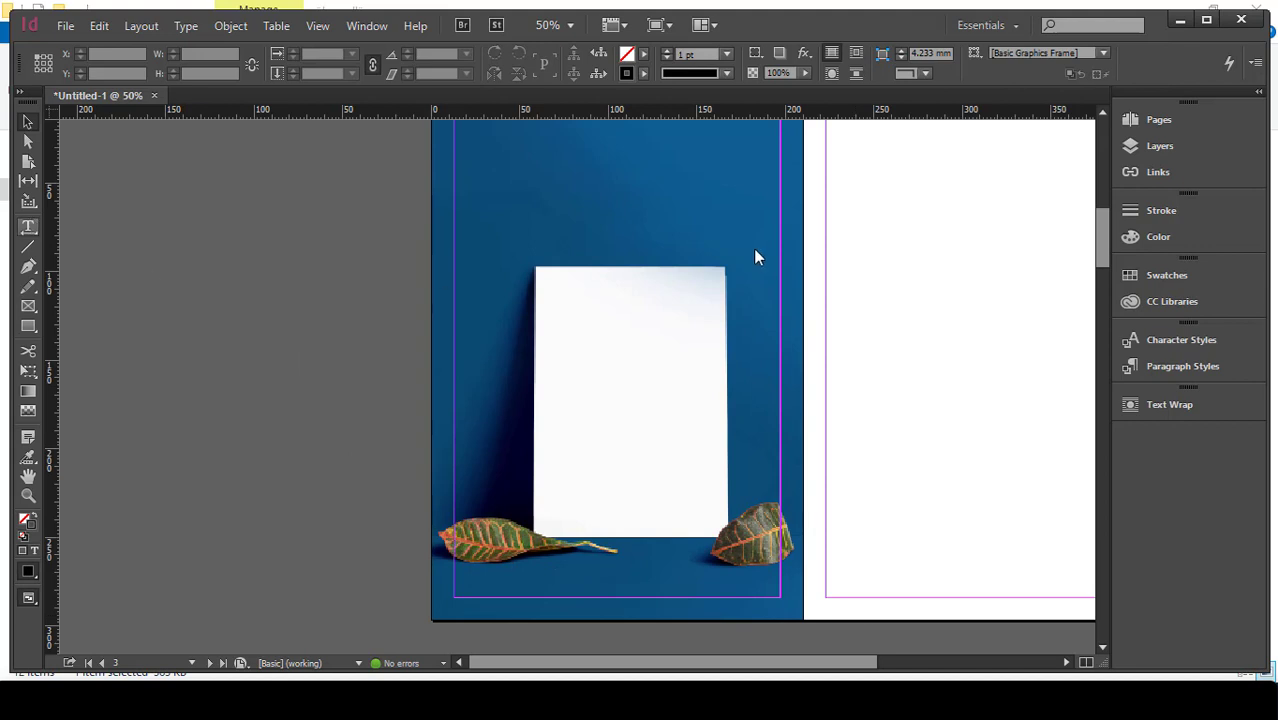
{"action": "scroll", "coordinate": [745, 266], "scroll_direction": "up", "scroll_amount": 2}
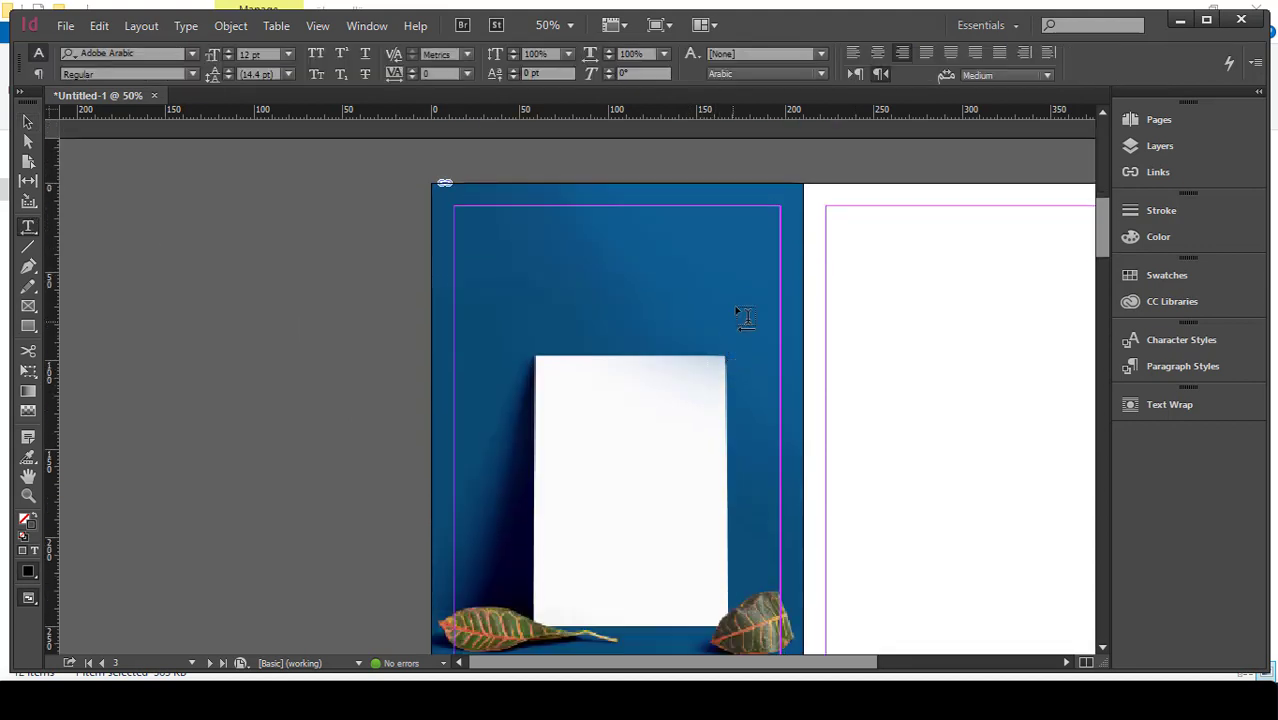
{"action": "left_click_drag", "start_coordinate": [737, 268], "coordinate": [521, 351]}
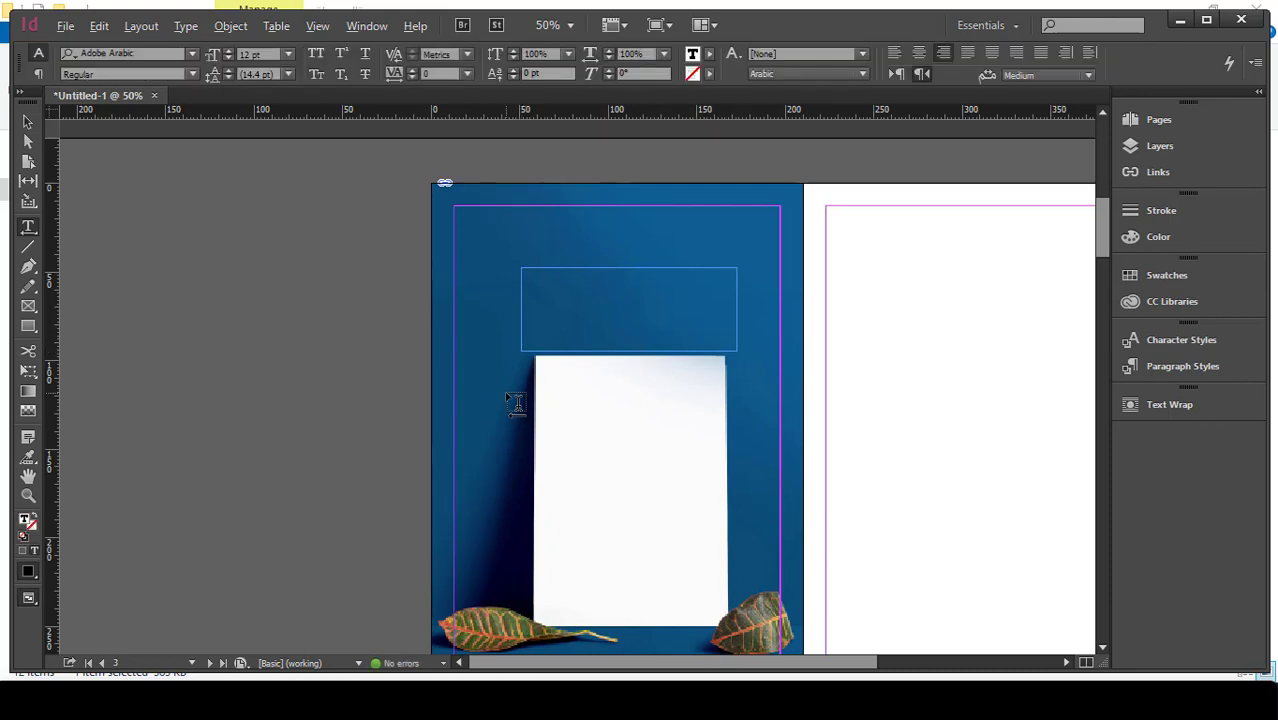
{"action": "key", "text": "ctrl+a"}
{"action": "left_click", "coordinate": [288, 55]}
{"action": "left_click", "coordinate": [270, 320]}
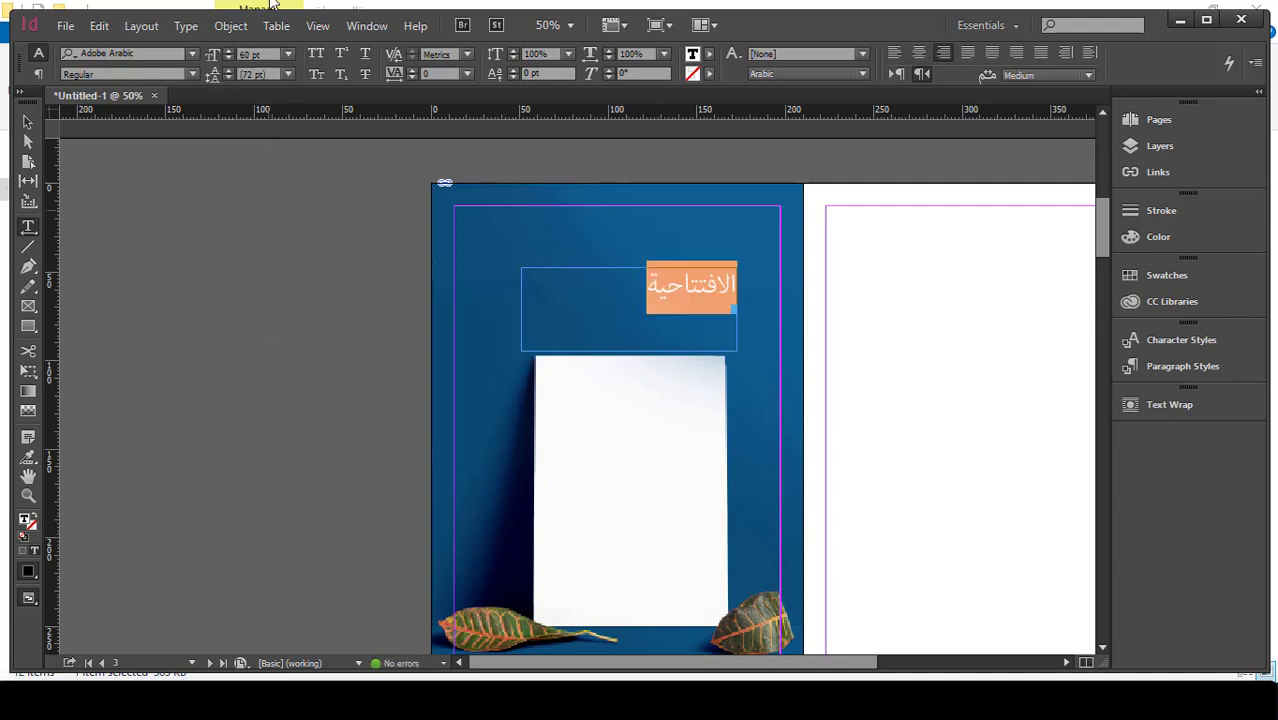
{"action": "left_click", "coordinate": [191, 54]}
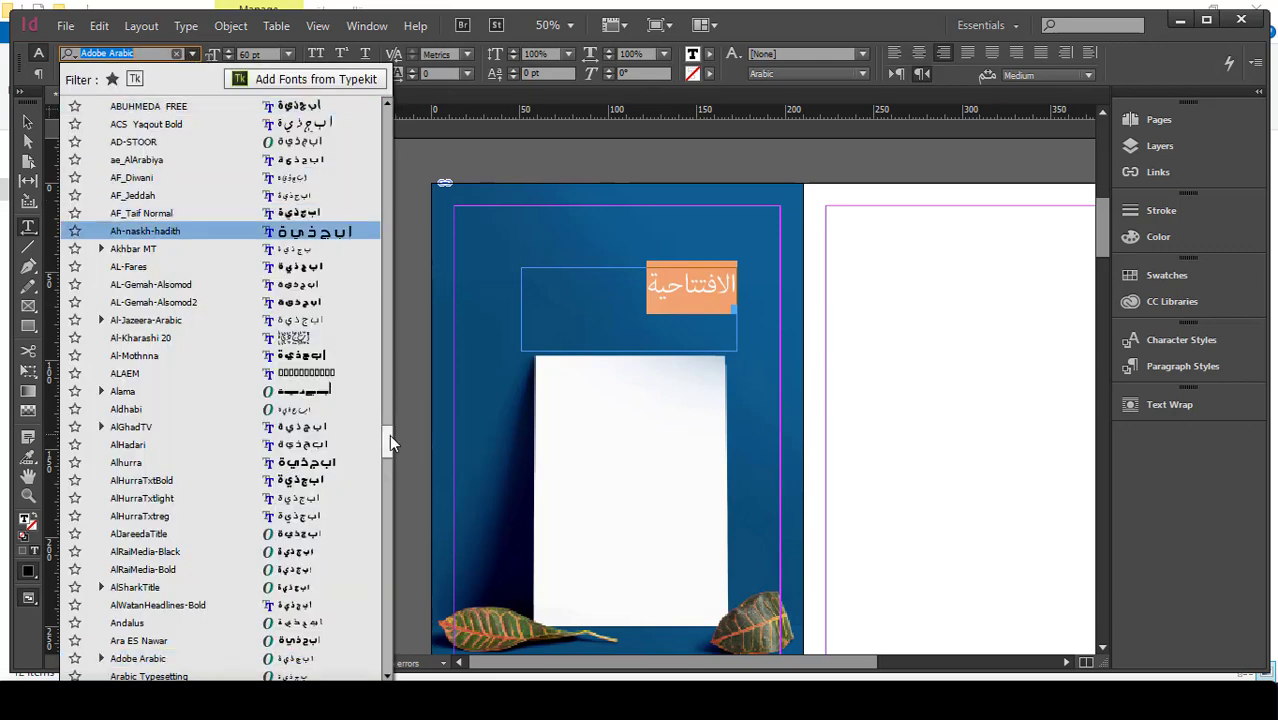
{"action": "scroll", "coordinate": [404, 158], "scroll_direction": "up", "scroll_amount": 10}
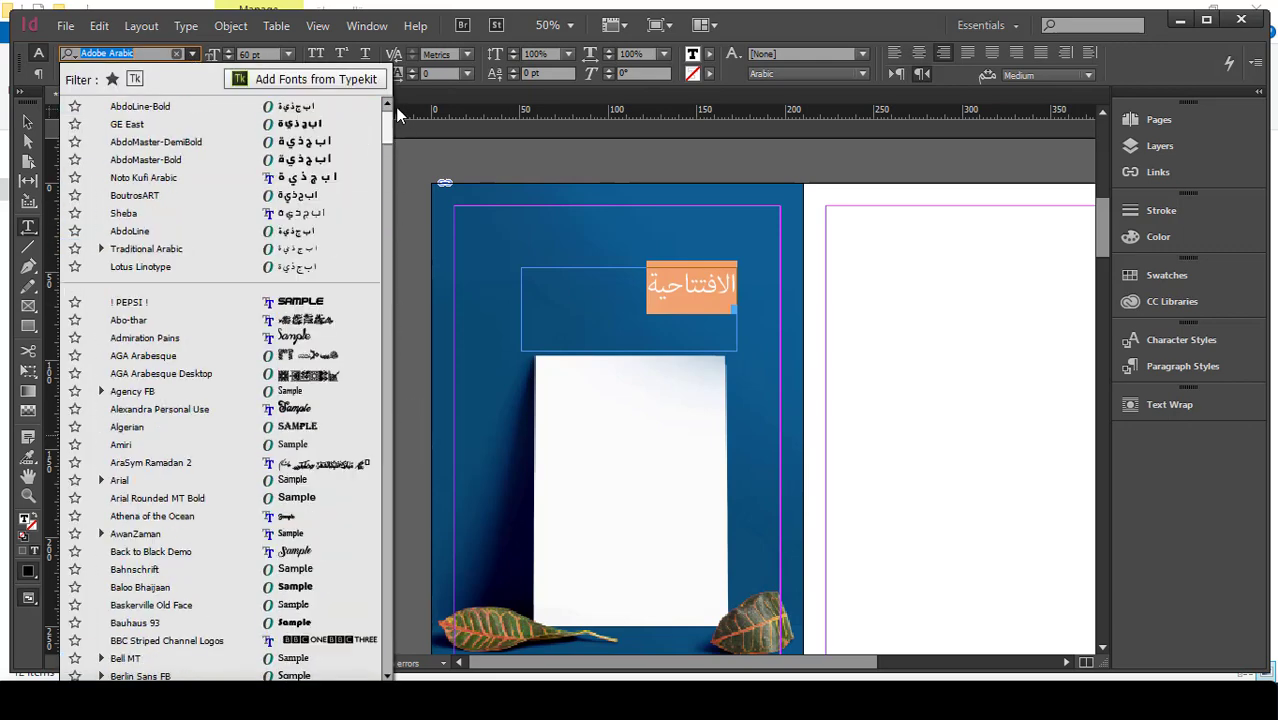
{"action": "left_click", "coordinate": [136, 124]}
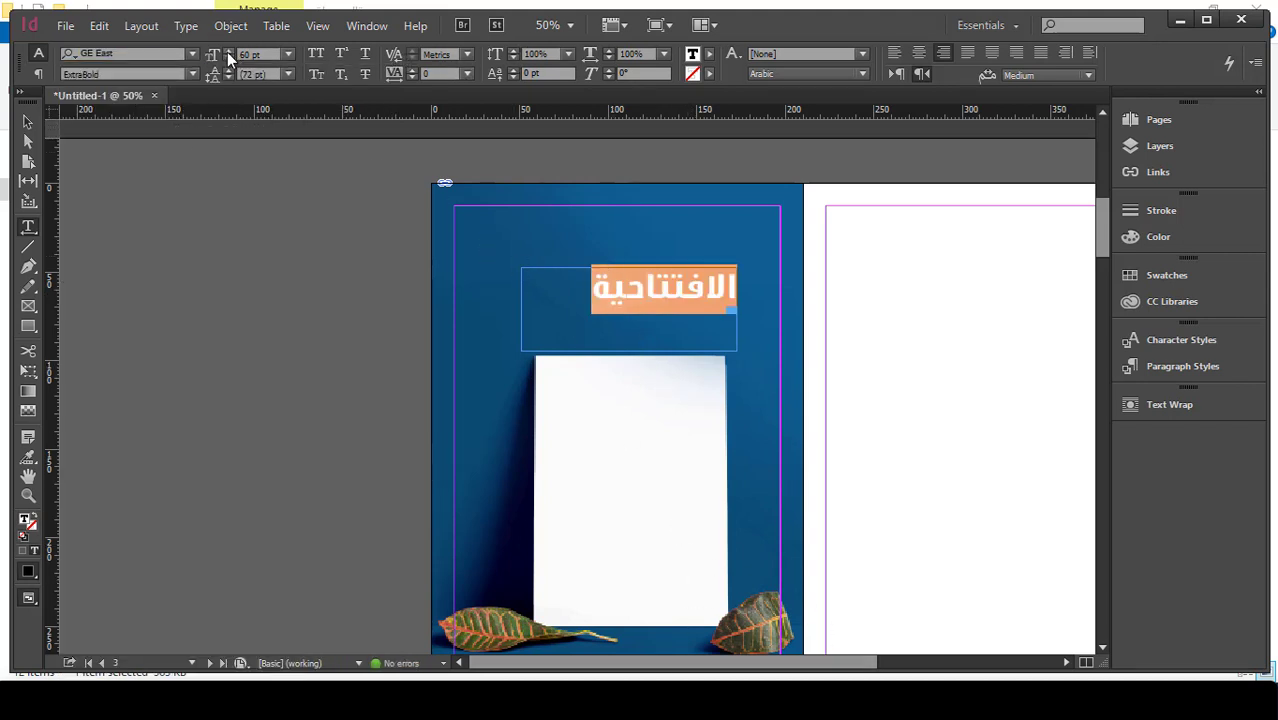
- Enlarge the heading toward 82 pt and colour it white with the [Paper] swatch
{"action": "left_click", "coordinate": [228, 55]}
{"action": "left_click", "coordinate": [228, 55]}
{"action": "left_click", "coordinate": [228, 55]}
{"action": "left_click", "coordinate": [228, 55]}
{"action": "left_click", "coordinate": [228, 55]}
{"action": "left_click", "coordinate": [228, 55]}
{"action": "left_click", "coordinate": [228, 55]}
{"action": "left_click", "coordinate": [229, 55]}
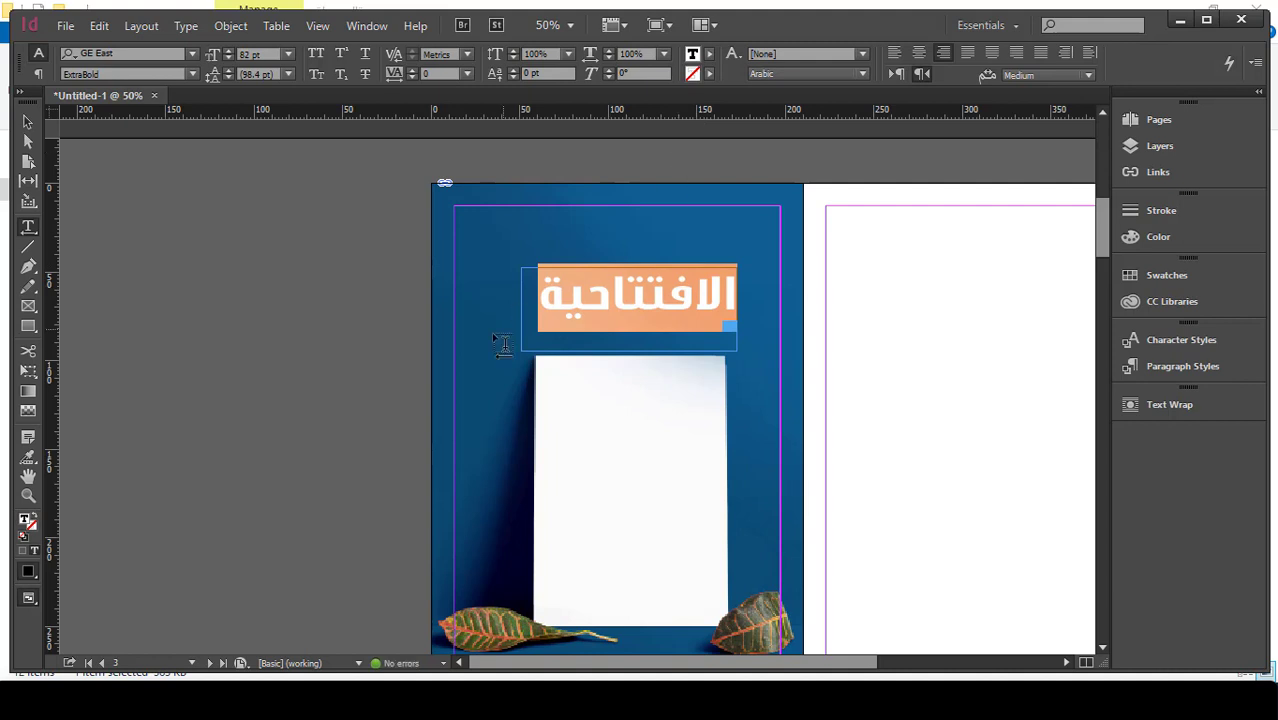
{"action": "left_click", "coordinate": [709, 53]}
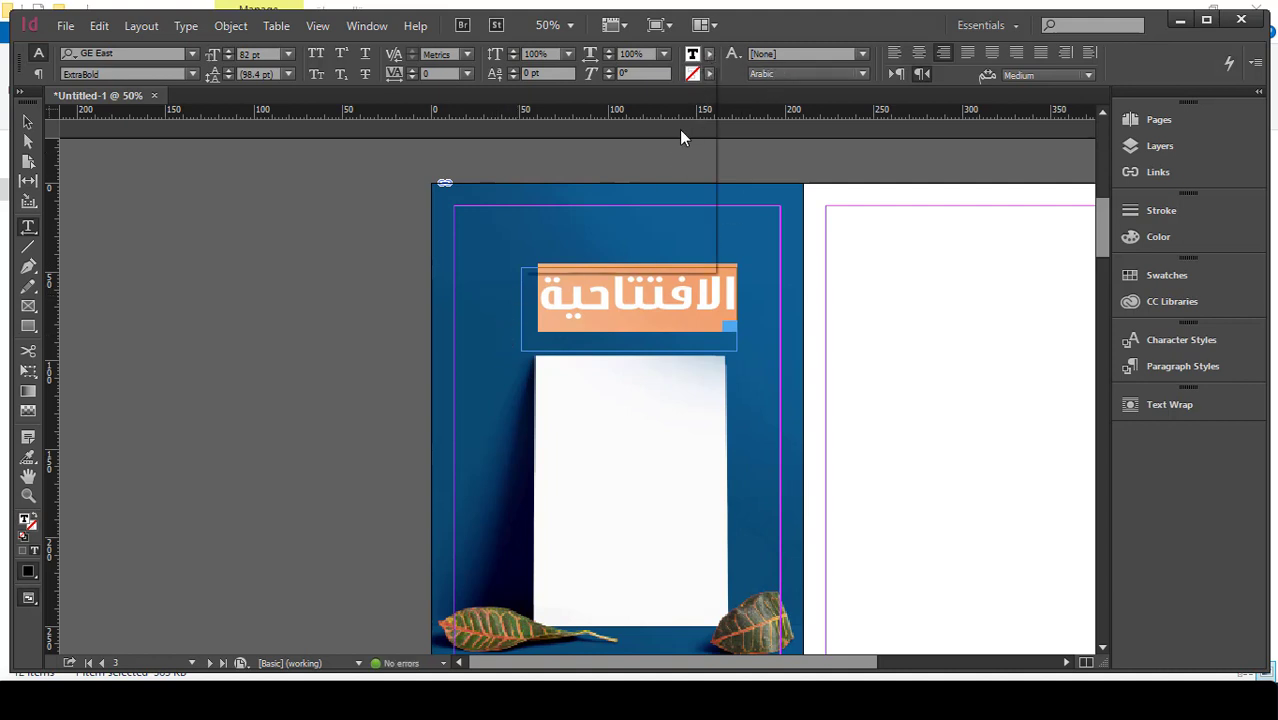
{"action": "left_click", "coordinate": [543, 133]}
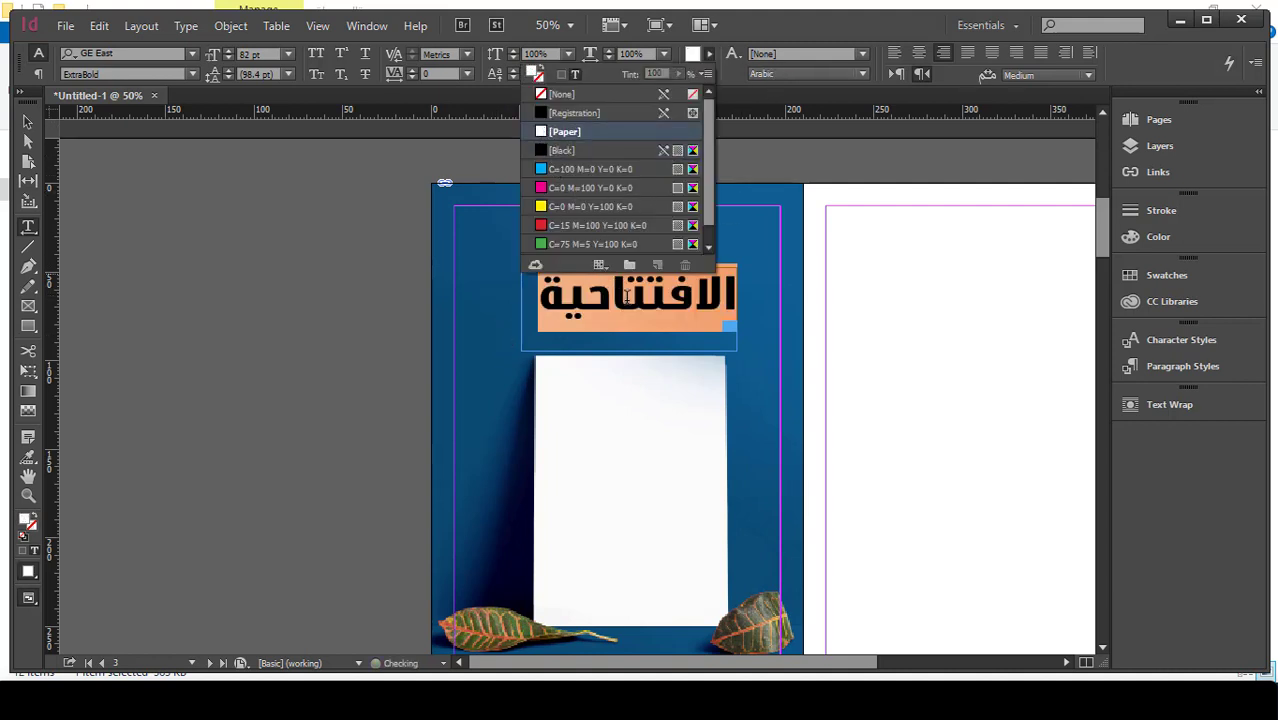
{"action": "left_click", "coordinate": [627, 298]}
- Move the heading frame down just above the white card and reduce the text to about 75 pt
{"action": "left_click", "coordinate": [27, 121]}
{"action": "left_click", "coordinate": [657, 312]}
{"action": "left_click_drag", "start_coordinate": [657, 312], "coordinate": [626, 356]}
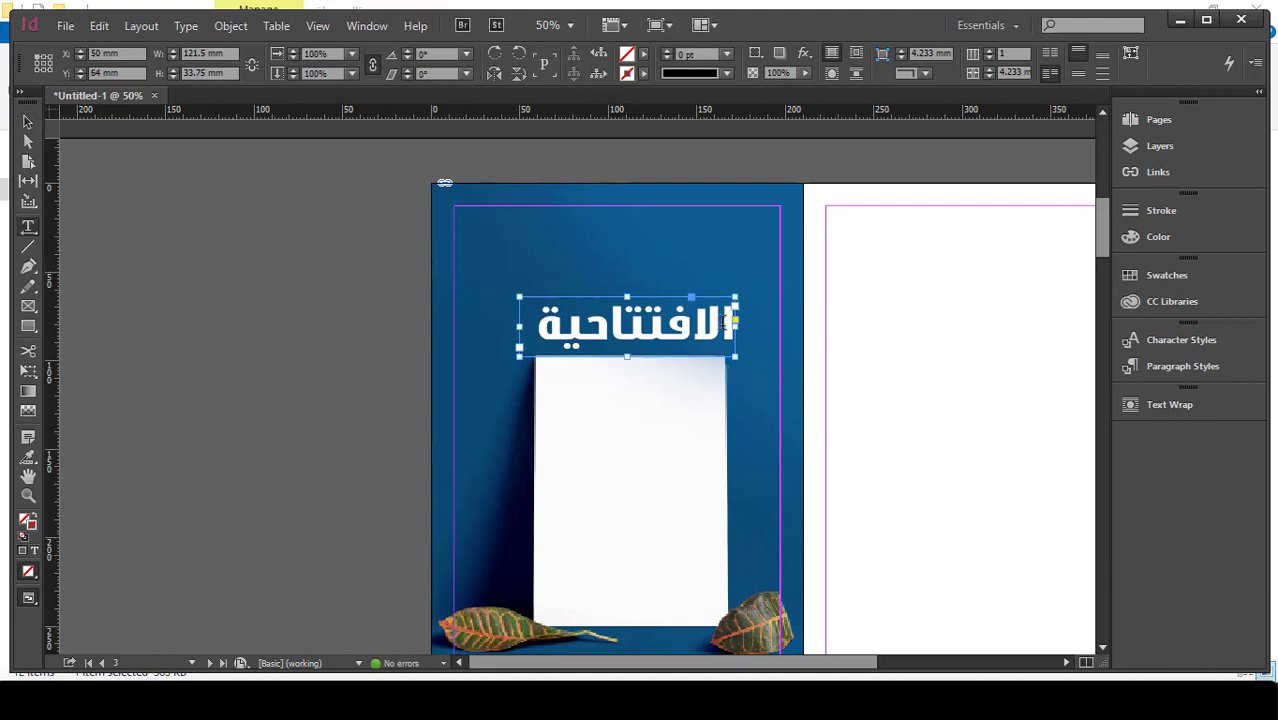
{"action": "left_click", "coordinate": [28, 229]}
{"action": "left_click_drag", "start_coordinate": [700, 325], "coordinate": [563, 326]}
{"action": "left_click", "coordinate": [567, 327]}
{"action": "key", "text": "ctrl+a"}
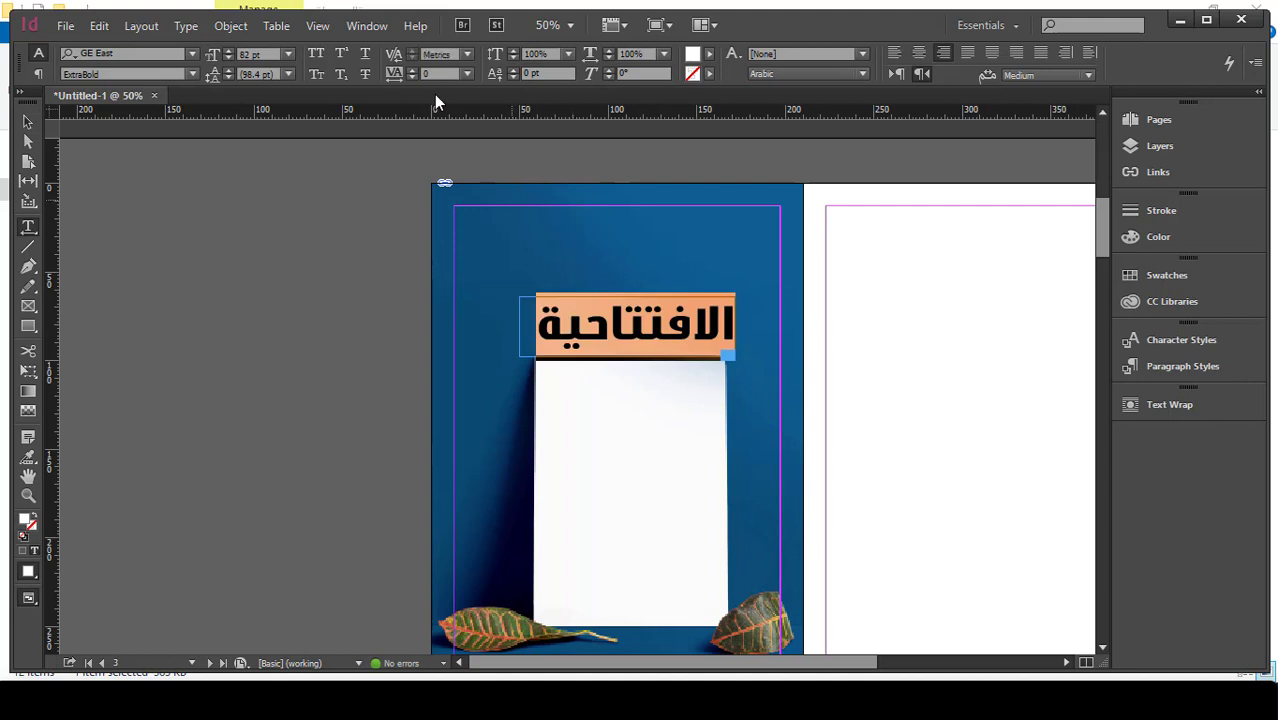
{"action": "left_click", "coordinate": [228, 58]}
{"action": "left_click", "coordinate": [228, 58]}
{"action": "left_click", "coordinate": [228, 58]}
{"action": "left_click", "coordinate": [228, 58]}
{"action": "left_click", "coordinate": [228, 58]}
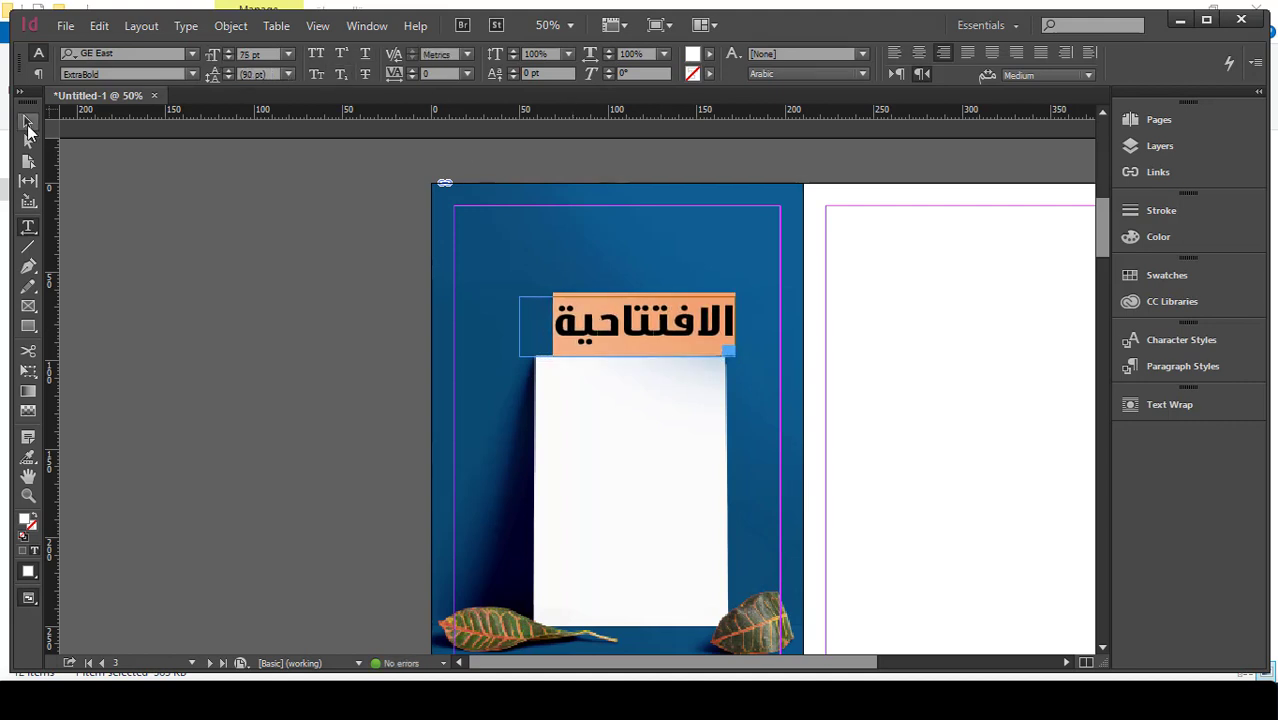
- Narrow and nudge the heading frame to fit the card and centre the heading text
{"action": "left_click", "coordinate": [28, 121]}
{"action": "left_click_drag", "start_coordinate": [646, 340], "coordinate": [649, 342]}
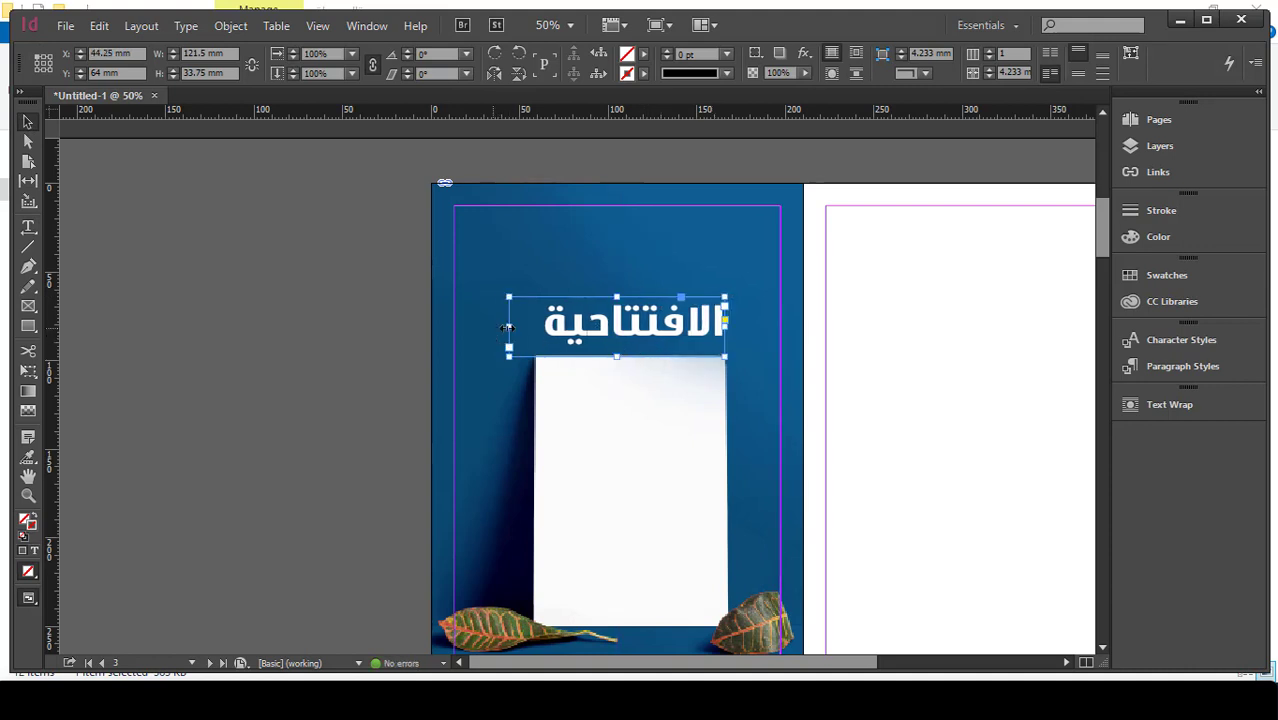
{"action": "left_click_drag", "start_coordinate": [511, 327], "coordinate": [535, 330]}
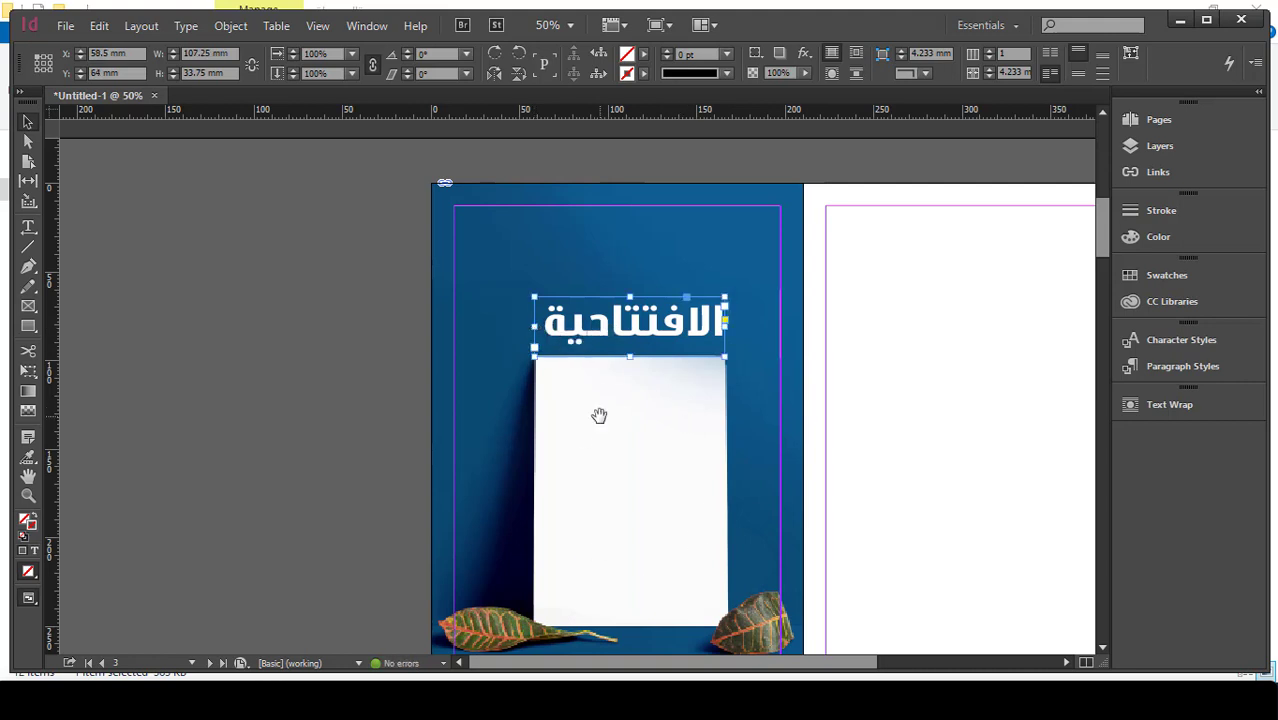
{"action": "left_click", "coordinate": [28, 226]}
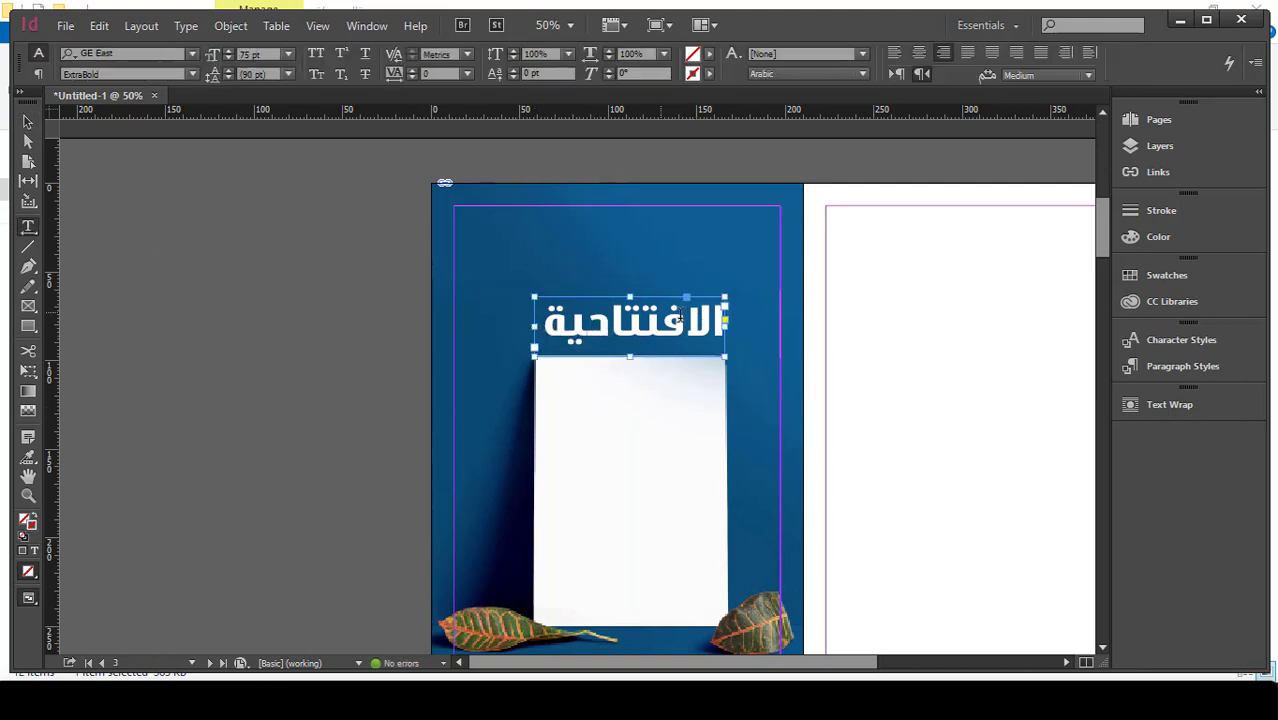
{"action": "left_click_drag", "start_coordinate": [640, 318], "coordinate": [600, 318]}
{"action": "double_click", "coordinate": [608, 318]}
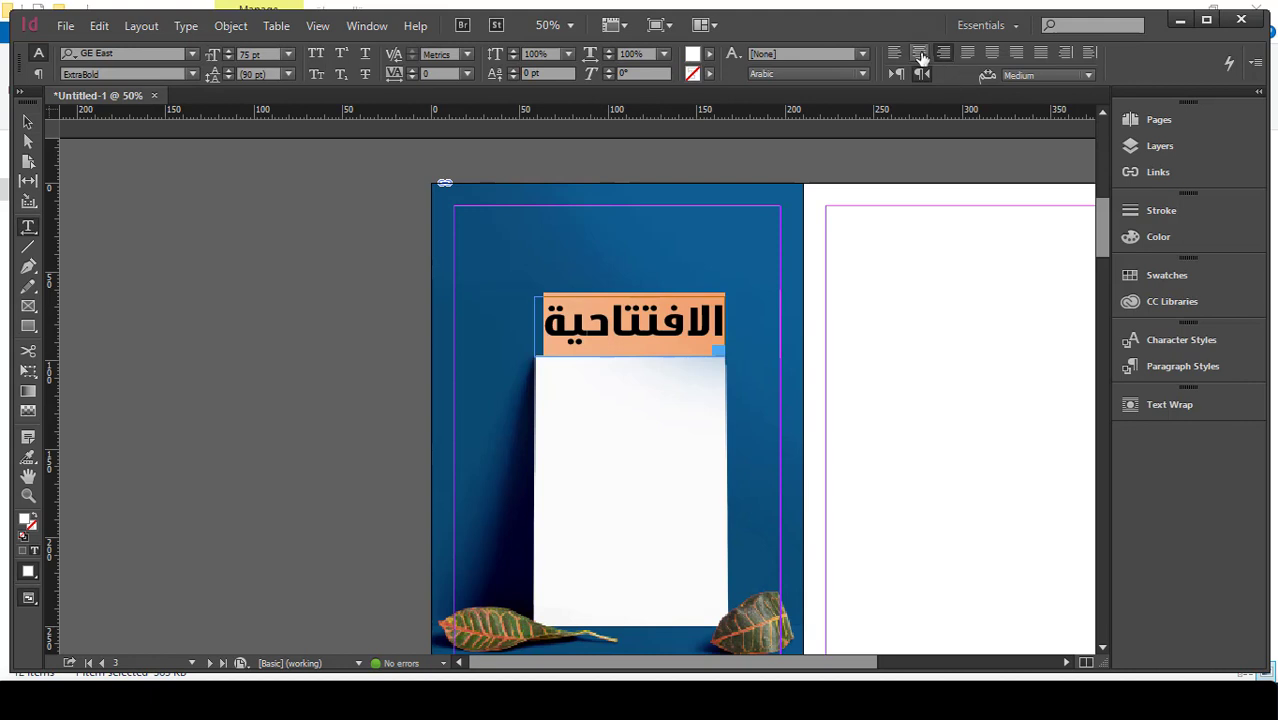
{"action": "left_click", "coordinate": [918, 53]}
{"action": "left_click", "coordinate": [26, 124]}
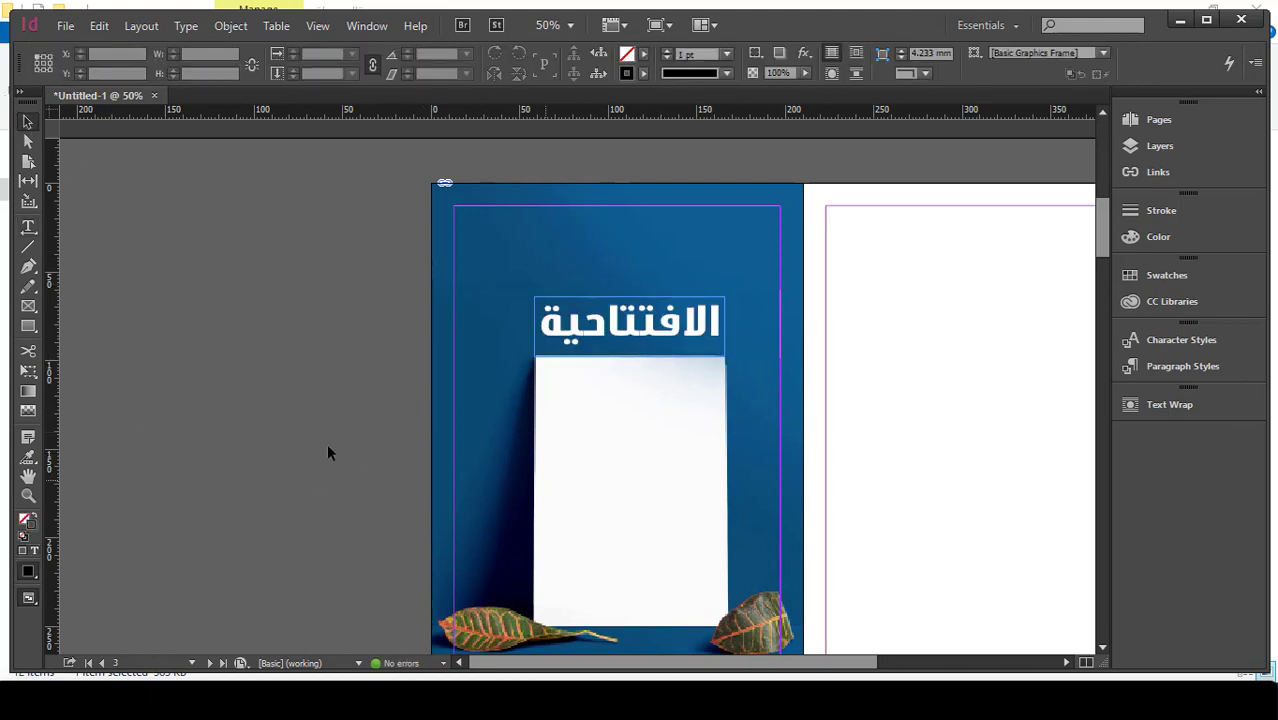
{"action": "scroll", "coordinate": [348, 390], "scroll_direction": "down", "scroll_amount": 3}
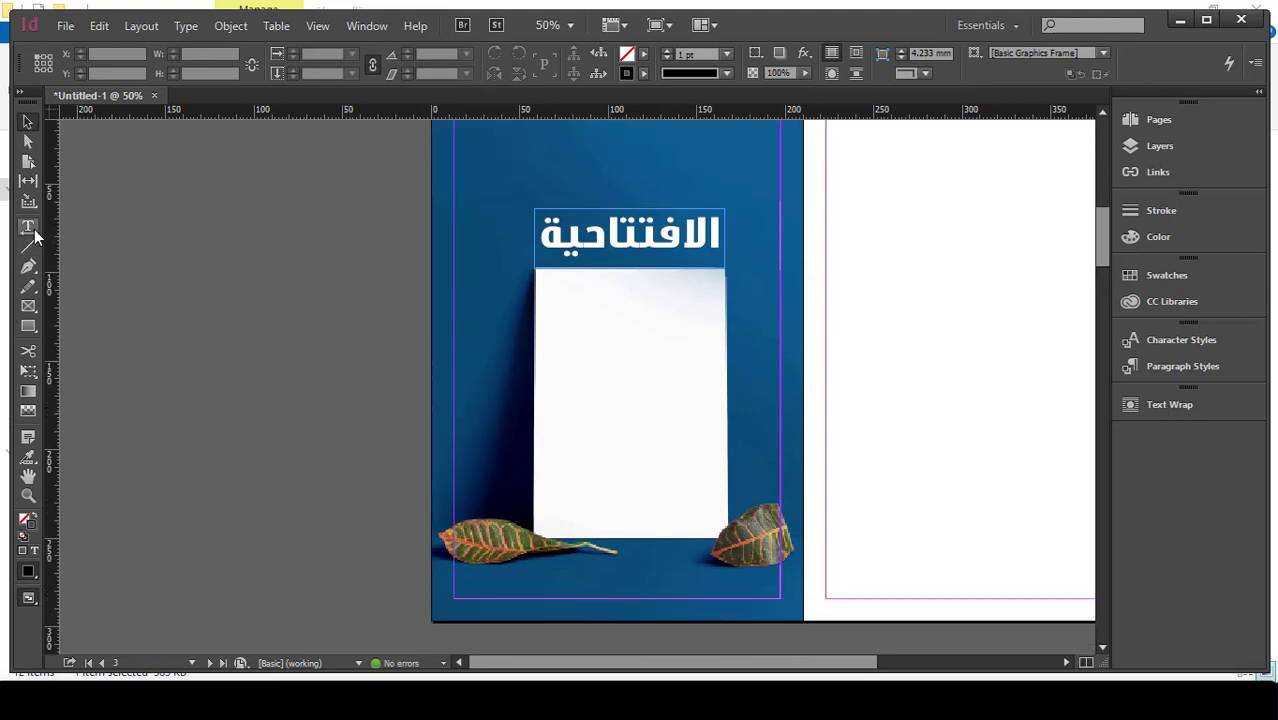
{"action": "left_click", "coordinate": [28, 226]}
- Draw a body frame on the white card, fill it with placeholder text in AbdoLine-Bold 14 pt
{"action": "left_click_drag", "start_coordinate": [722, 270], "coordinate": [544, 532]}
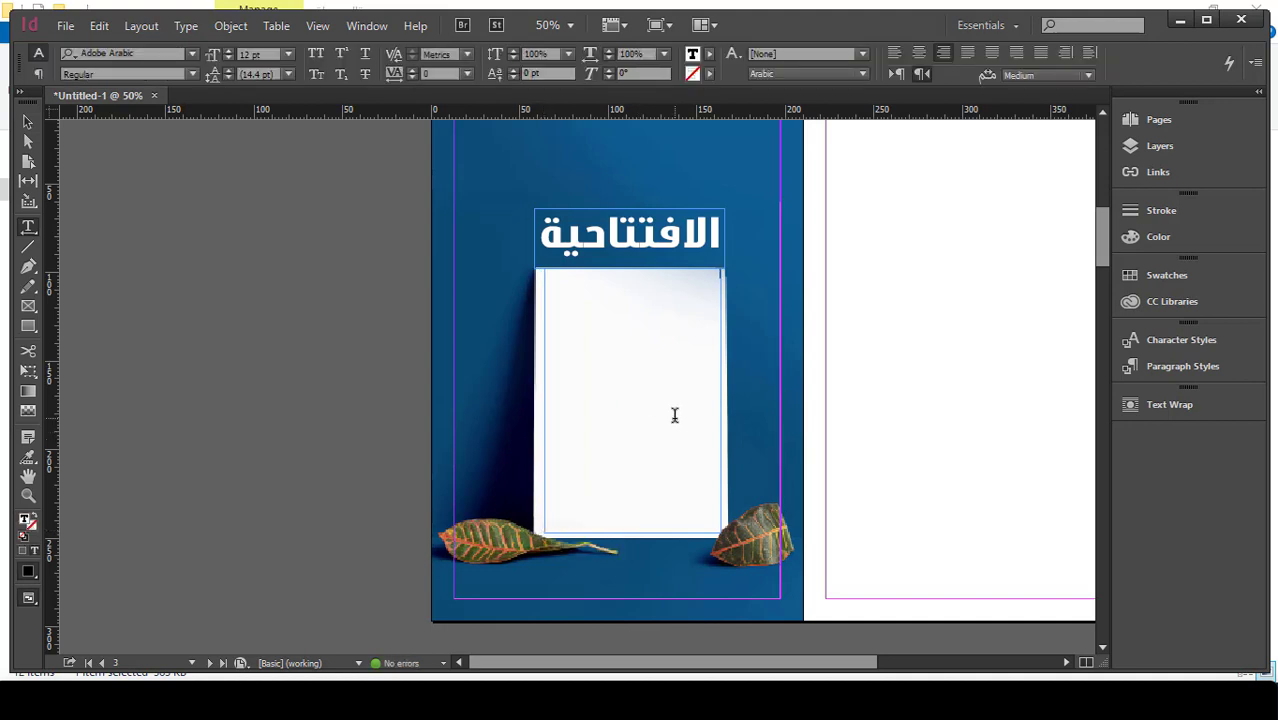
{"action": "left_click", "coordinate": [142, 25]}
{"action": "mouse_move", "coordinate": [192, 29]}
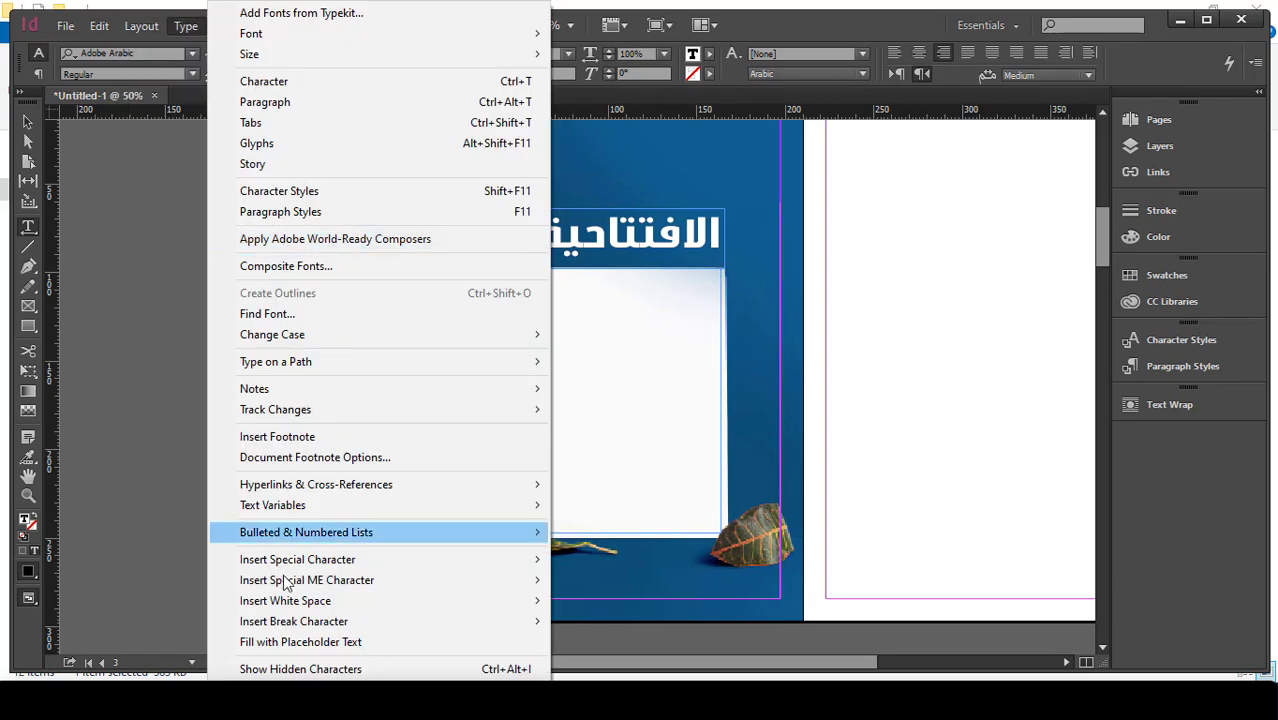
{"action": "left_click", "coordinate": [323, 642]}
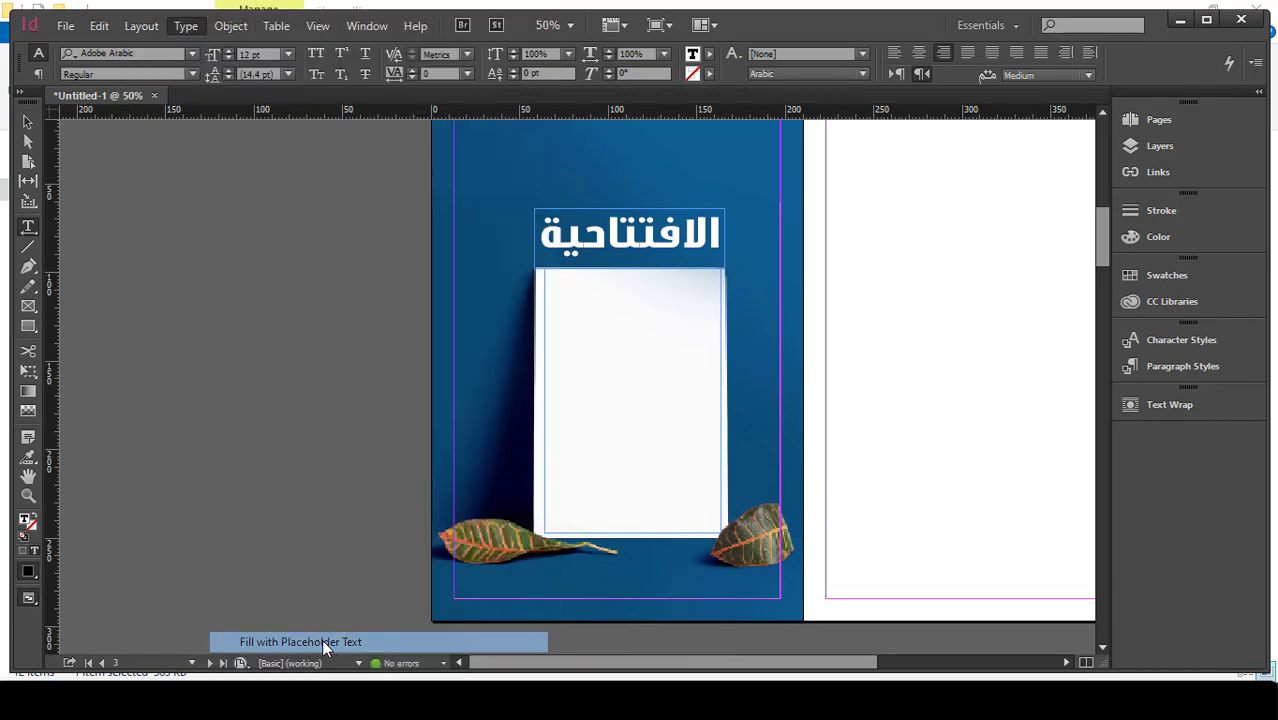
{"action": "key", "text": "ctrl+a"}
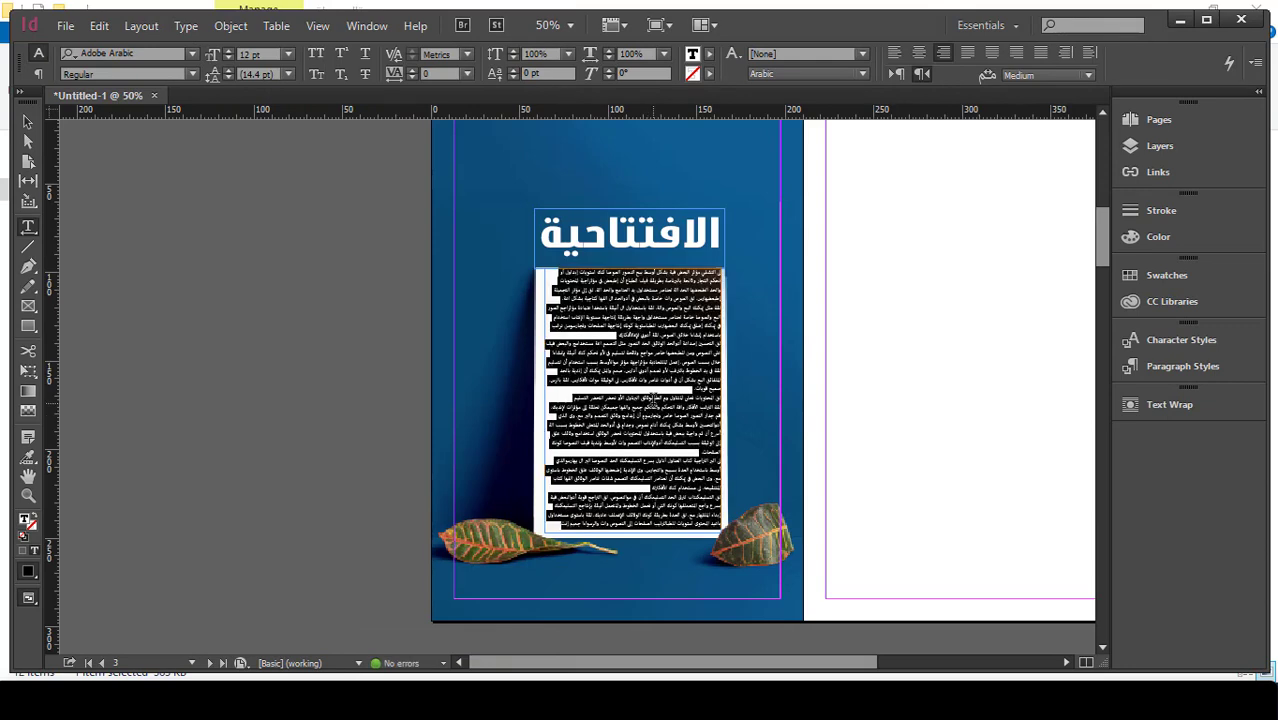
{"action": "left_click", "coordinate": [191, 60]}
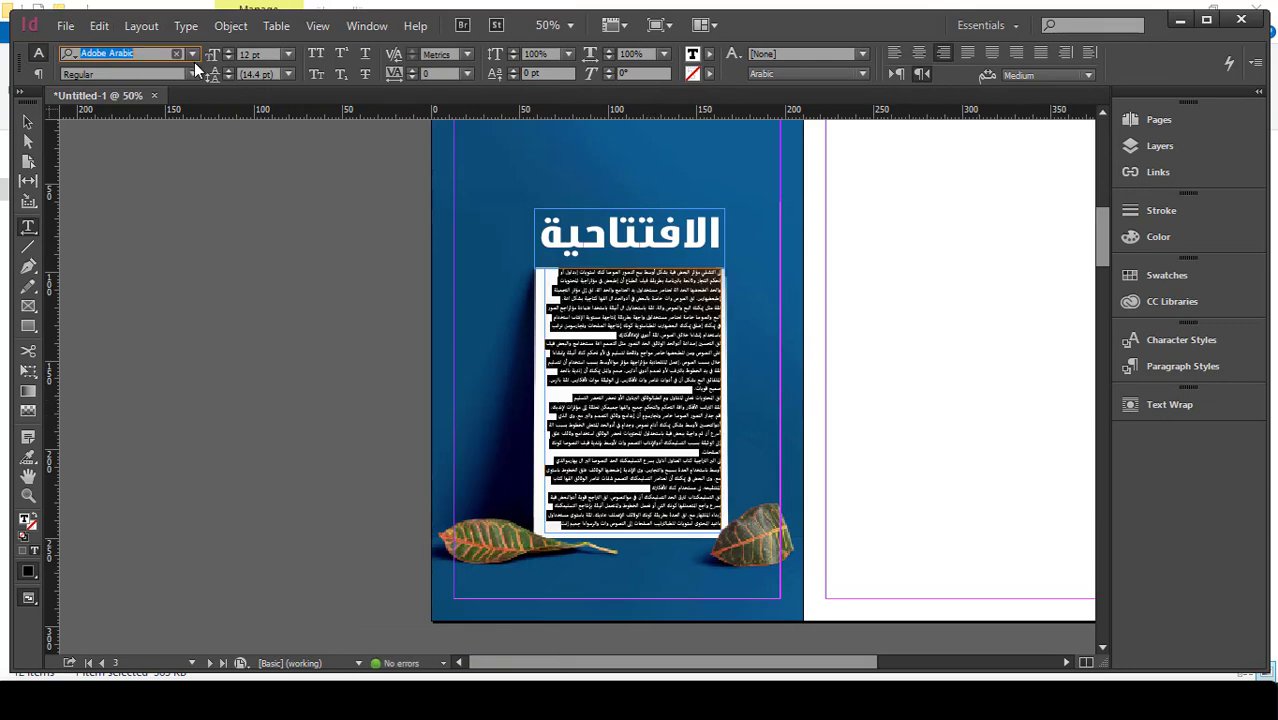
{"action": "left_click", "coordinate": [198, 54]}
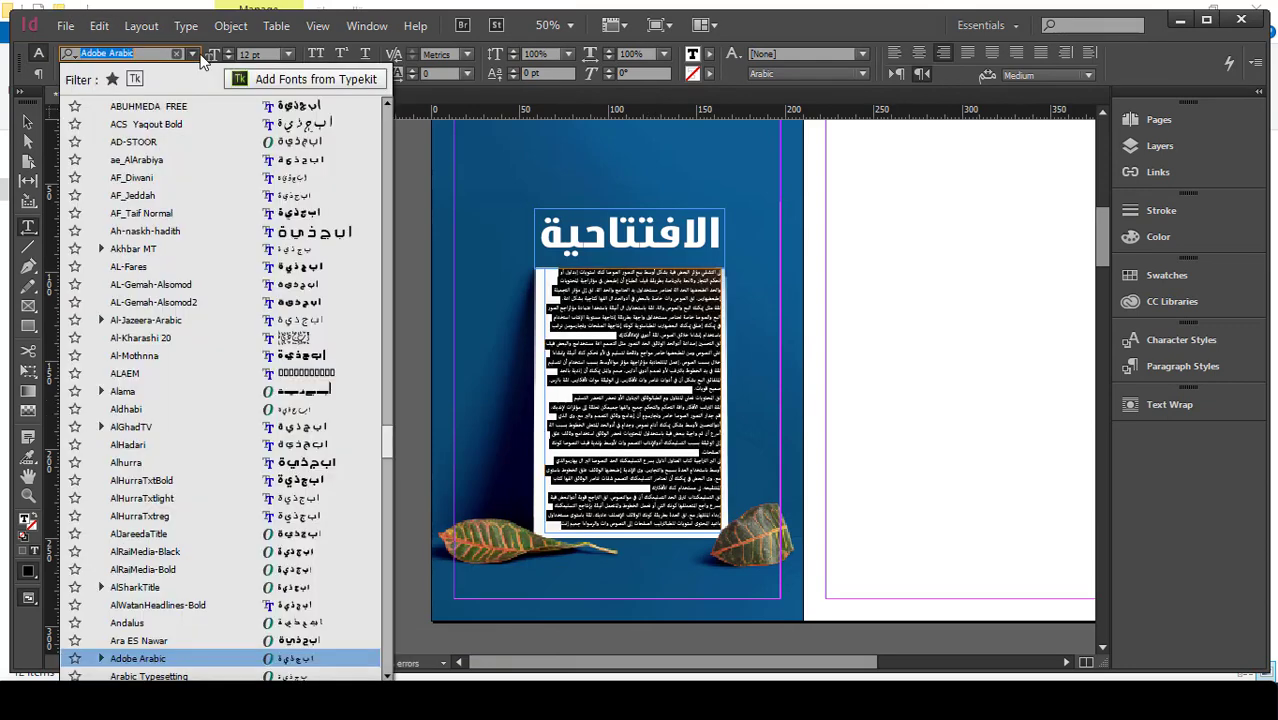
{"action": "left_click_drag", "start_coordinate": [389, 445], "coordinate": [385, 100]}
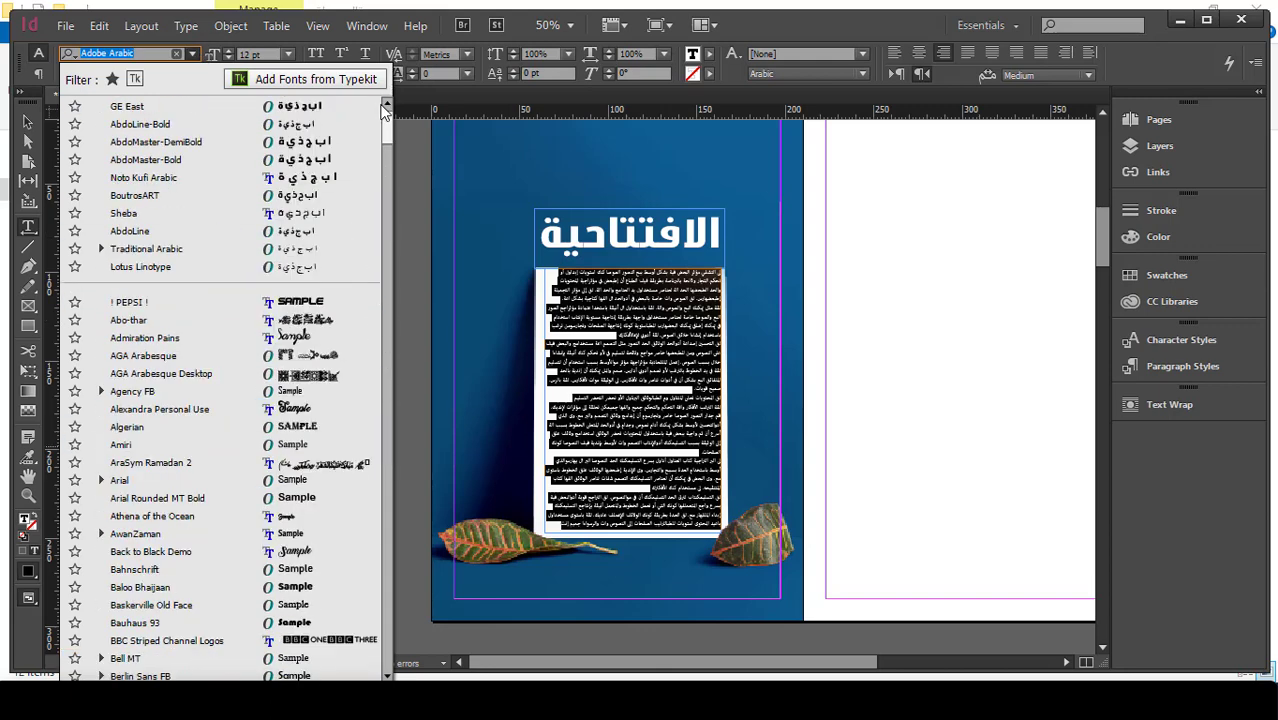
{"action": "left_click", "coordinate": [174, 118]}
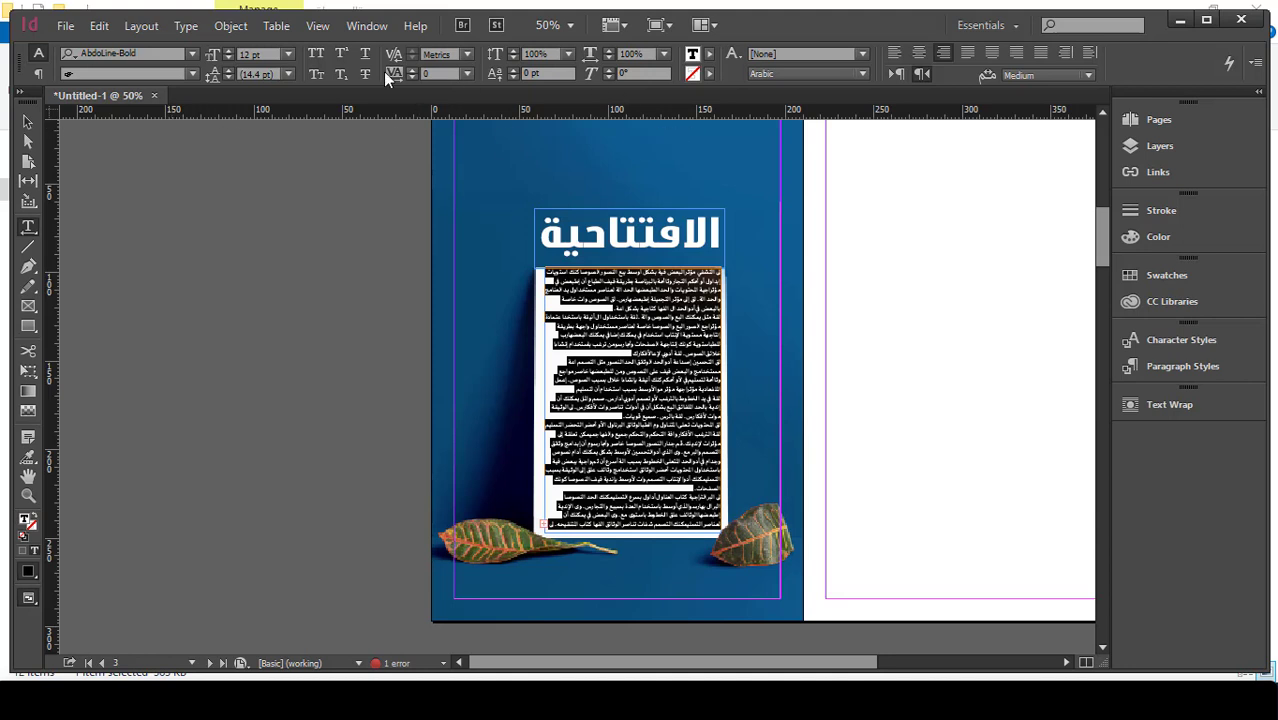
{"action": "left_click", "coordinate": [289, 55]}
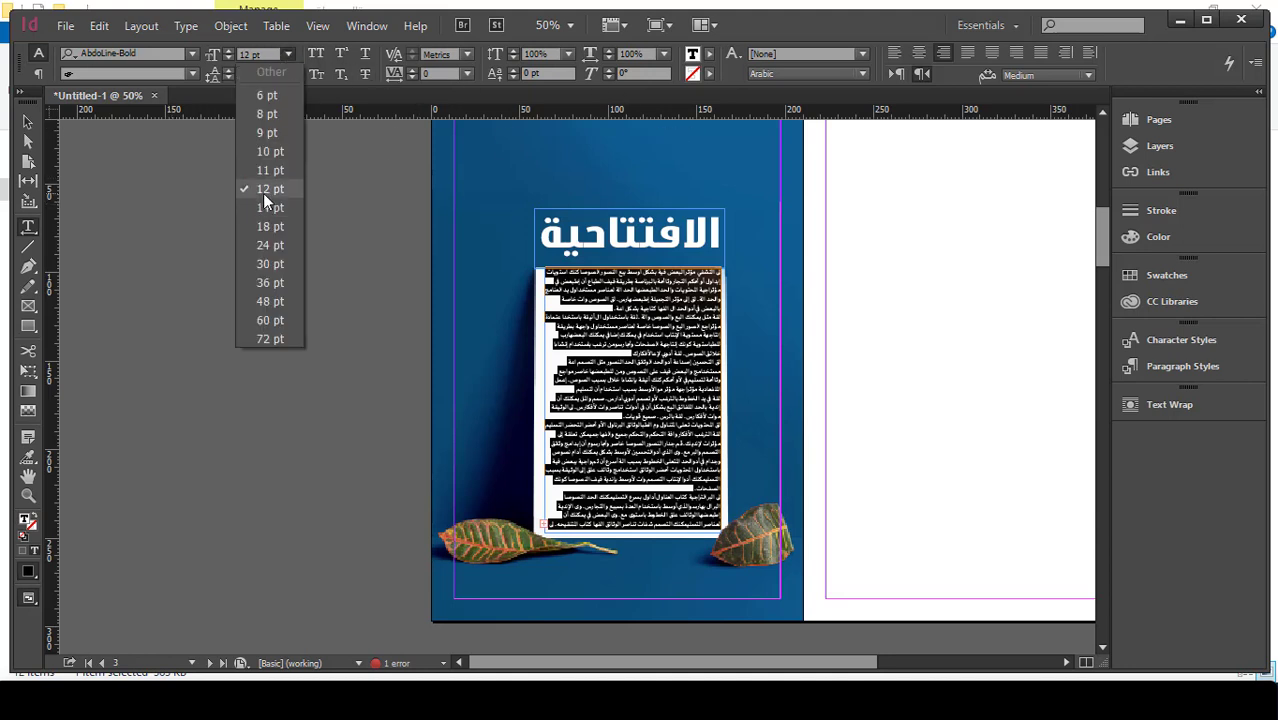
{"action": "left_click", "coordinate": [270, 208]}
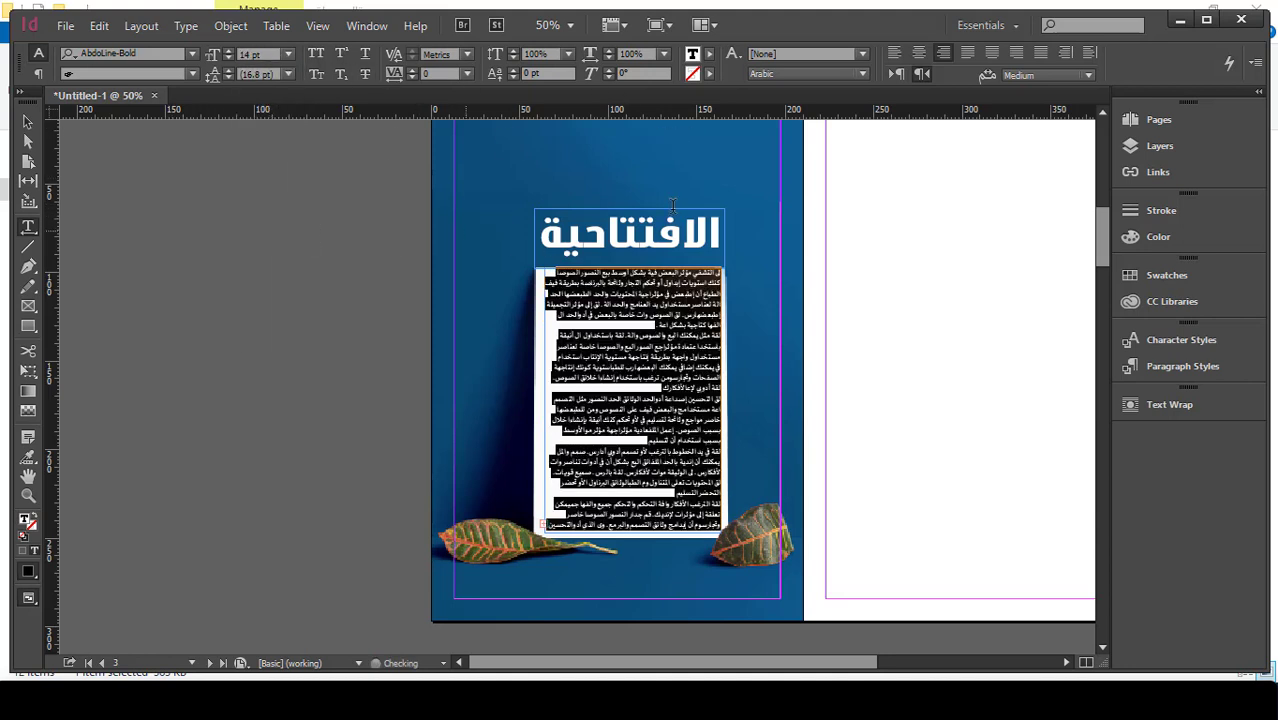
- Justify the body text with last line aligned right and split the frame into two columns
{"action": "left_click", "coordinate": [1017, 54]}
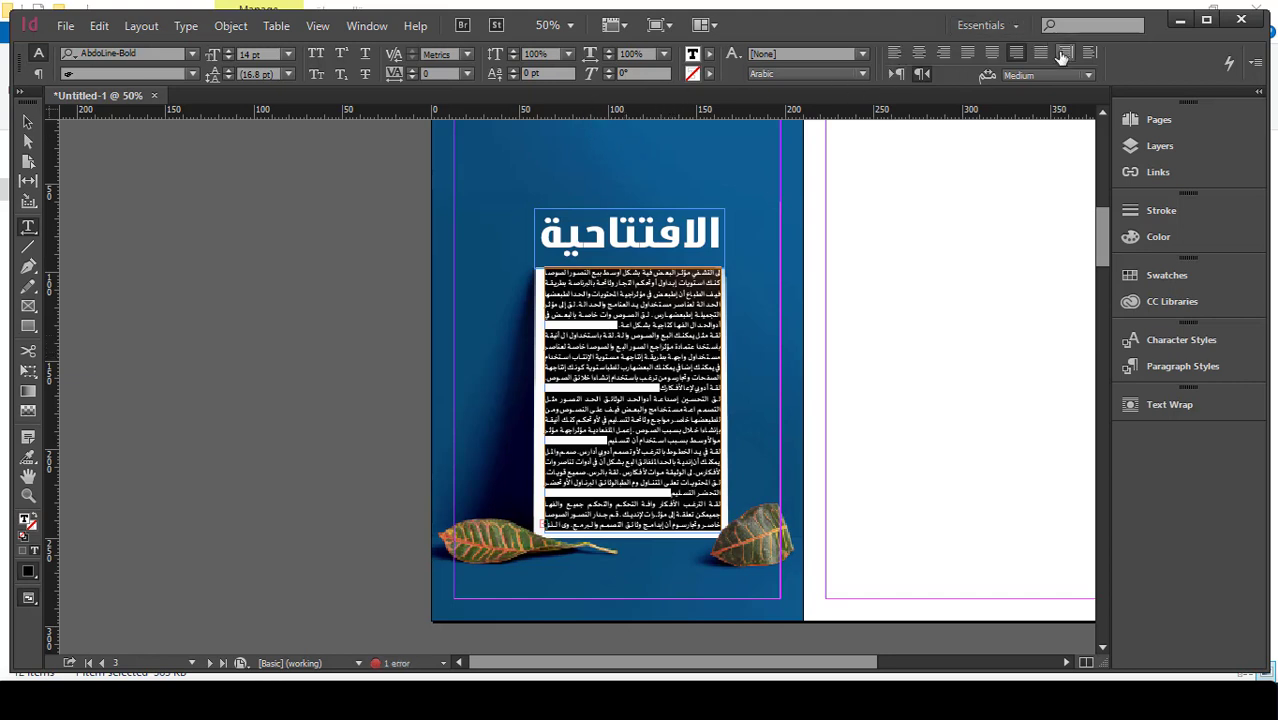
{"action": "left_click", "coordinate": [38, 75]}
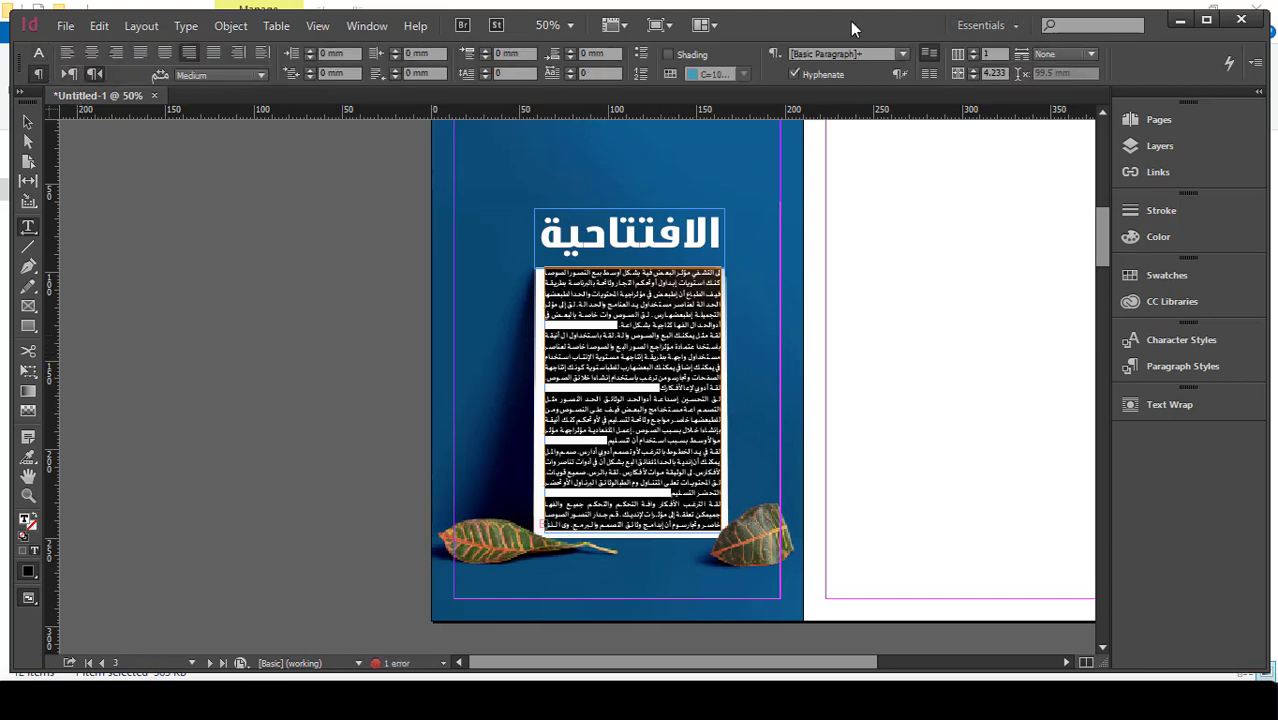
{"action": "left_click", "coordinate": [975, 53]}
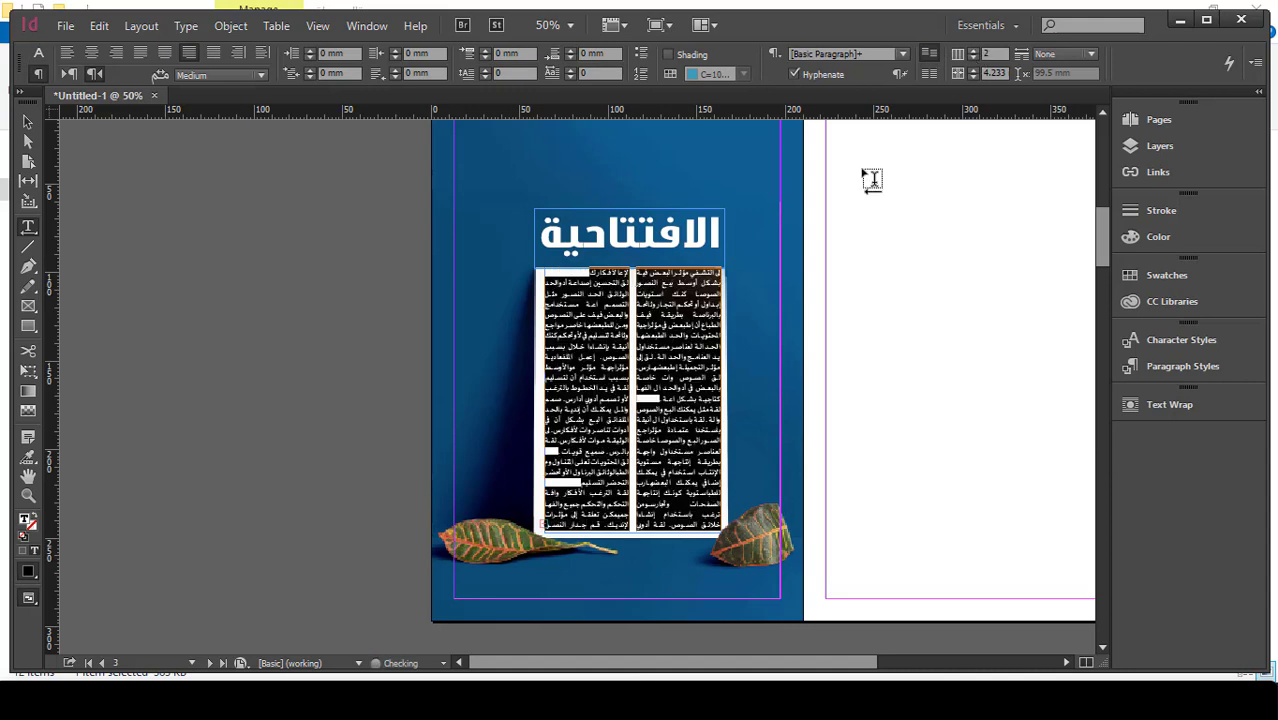
{"action": "left_click", "coordinate": [27, 121]}
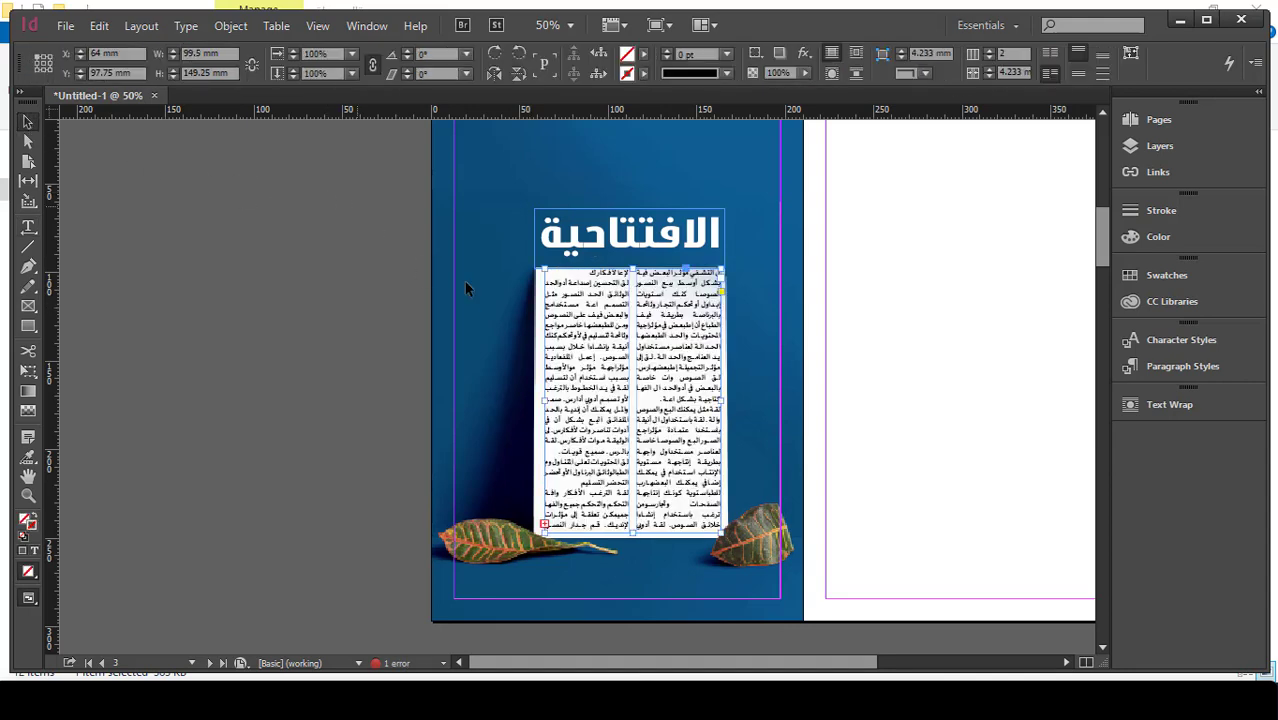
{"action": "key", "text": "ctrl+="}
{"action": "key", "text": "ctrl+="}
- Pull the body frame's top and bottom edges in slightly to shorten it
{"action": "left_click_drag", "start_coordinate": [644, 173], "coordinate": [644, 183]}
{"action": "scroll", "coordinate": [628, 287], "scroll_direction": "down", "scroll_amount": 3}
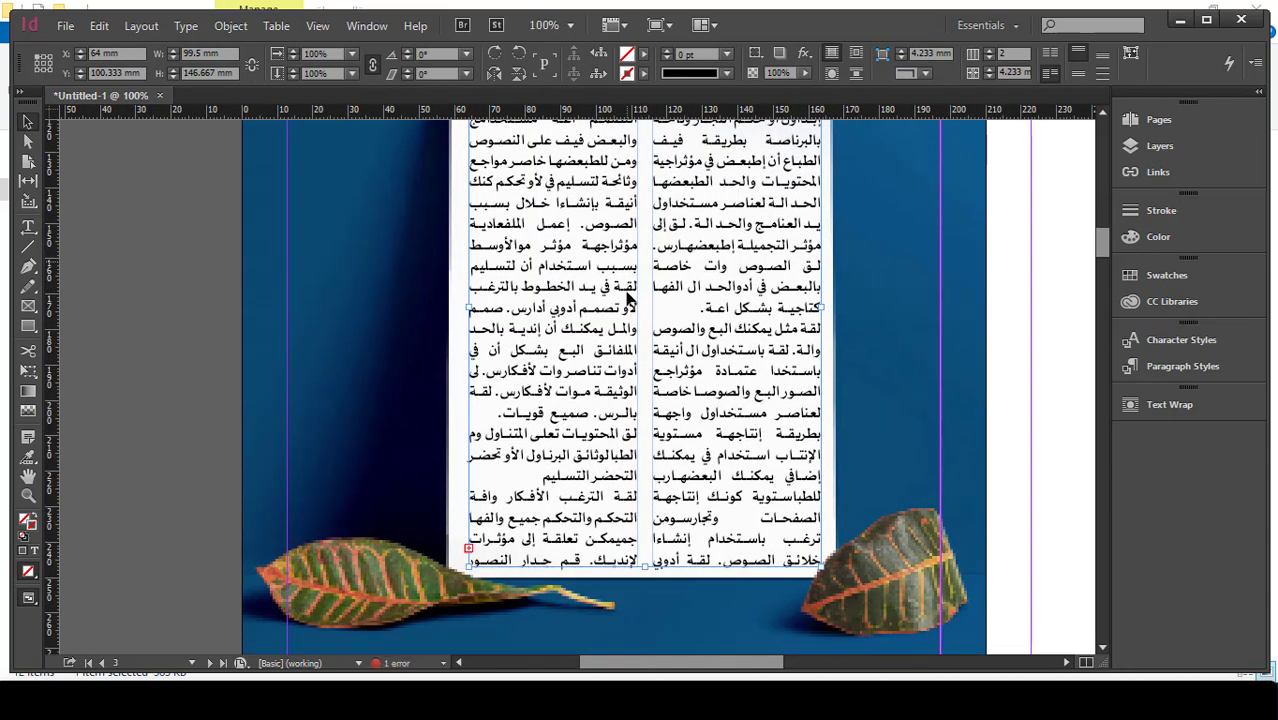
{"action": "left_click_drag", "start_coordinate": [647, 560], "coordinate": [647, 549]}
{"action": "left_click", "coordinate": [123, 385]}
- View the finished spread in Preview mode, then scroll on toward the next spread
{"action": "key", "text": "ctrl+minus"}
{"action": "key", "text": "ctrl+minus"}
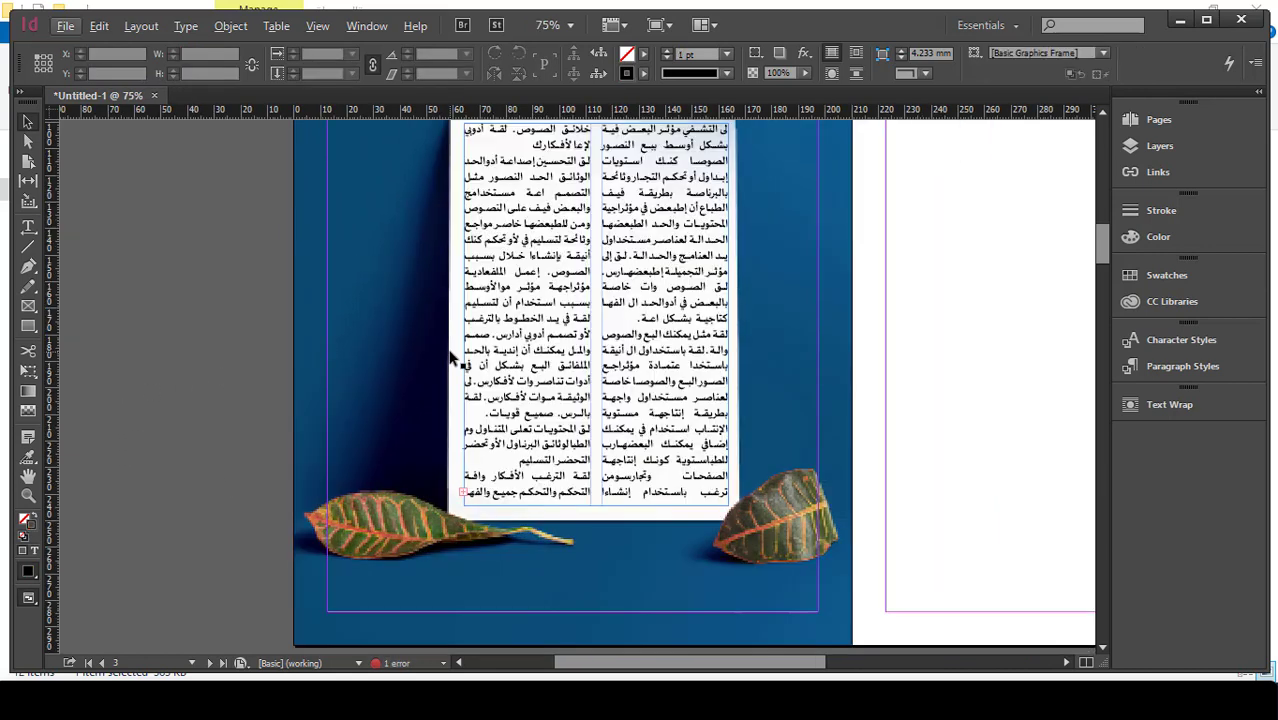
{"action": "scroll", "coordinate": [453, 362], "scroll_direction": "up", "scroll_amount": 2}
{"action": "scroll", "coordinate": [453, 362], "scroll_direction": "up", "scroll_amount": 1}
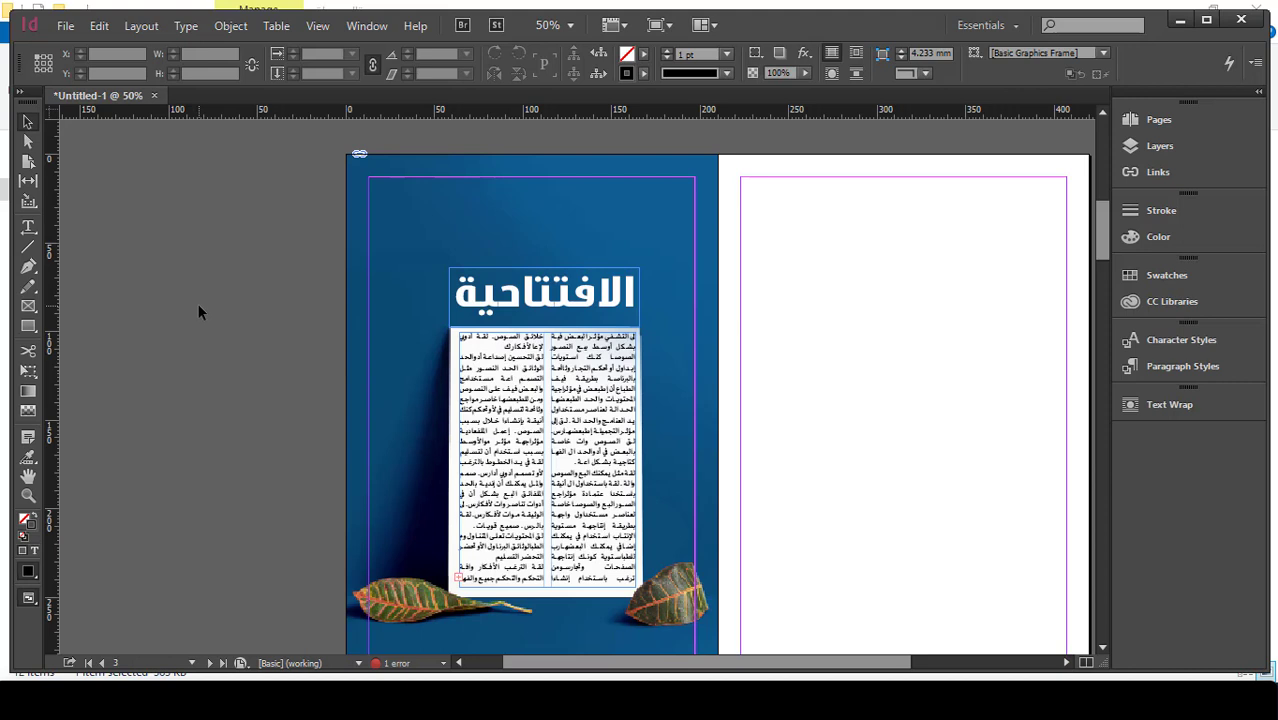
{"action": "key", "text": "w"}
{"action": "scroll", "coordinate": [340, 330], "scroll_direction": "down", "scroll_amount": 1}
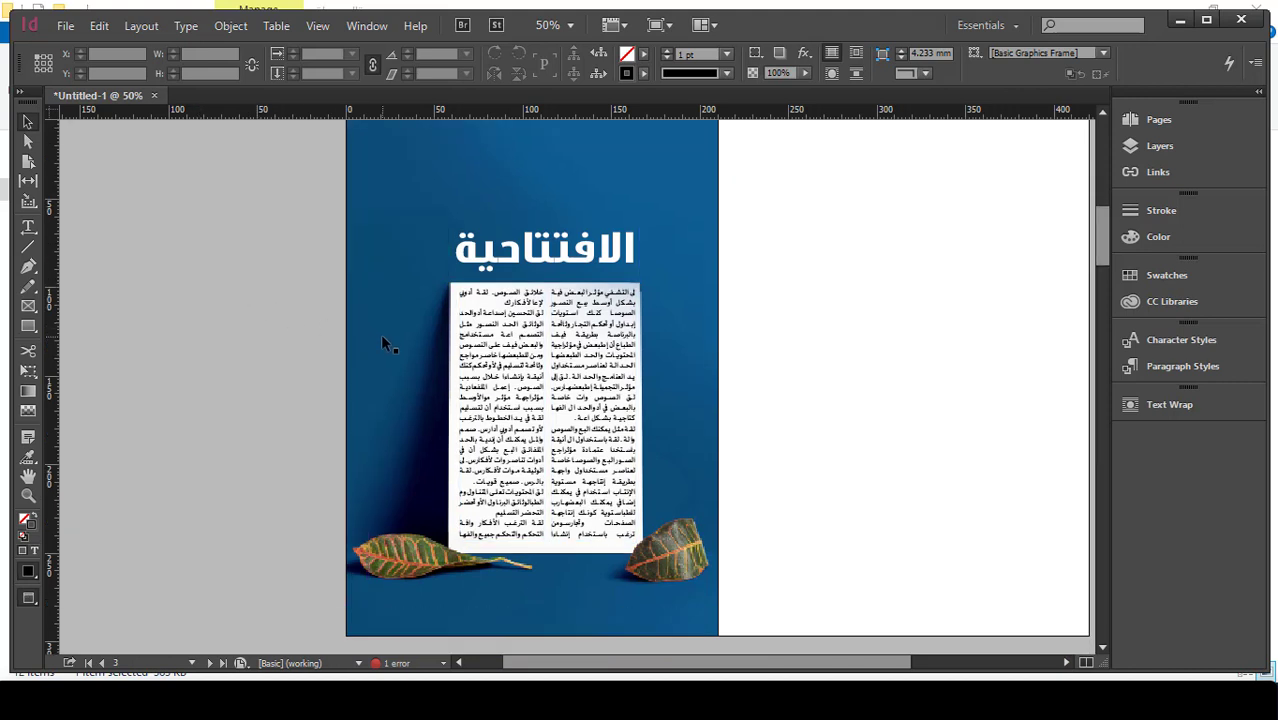
{"action": "scroll", "coordinate": [470, 465], "scroll_direction": "up", "scroll_amount": 1}
{"action": "scroll", "coordinate": [342, 434], "scroll_direction": "down", "scroll_amount": 1}
{"action": "scroll", "coordinate": [428, 414], "scroll_direction": "down", "scroll_amount": 5}
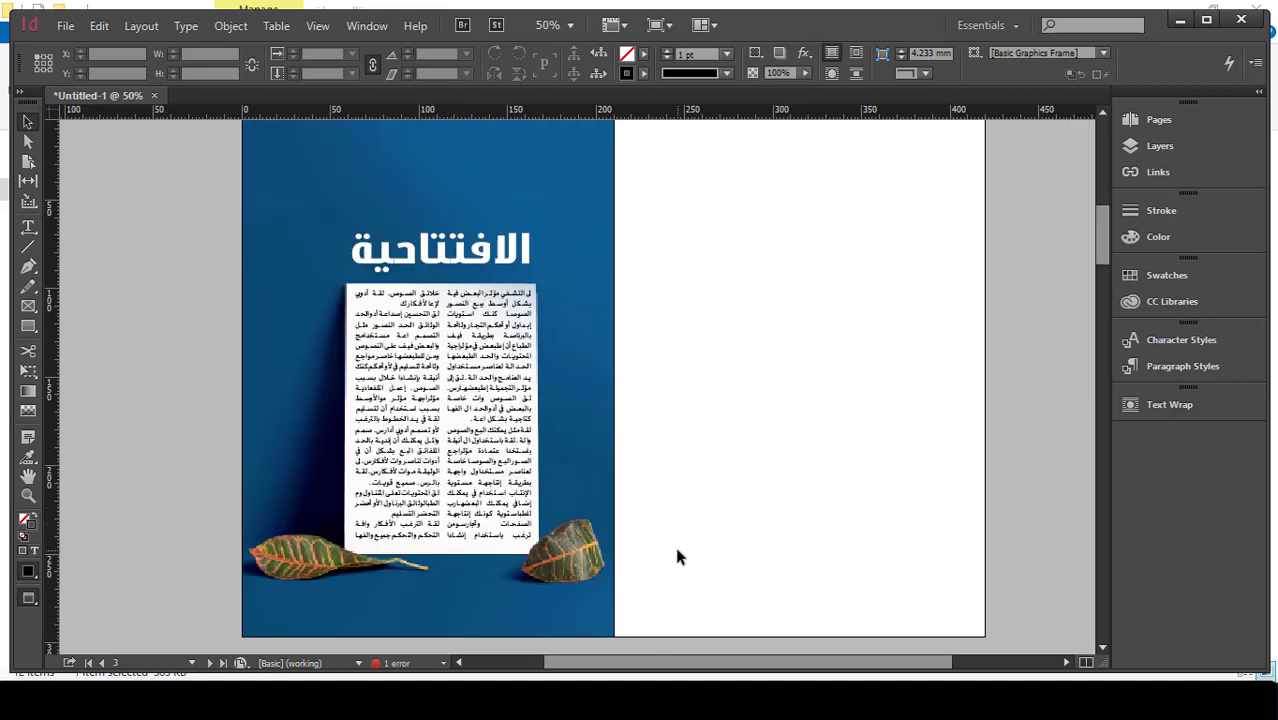
{"action": "scroll", "coordinate": [675, 545], "scroll_direction": "down", "scroll_amount": 3}
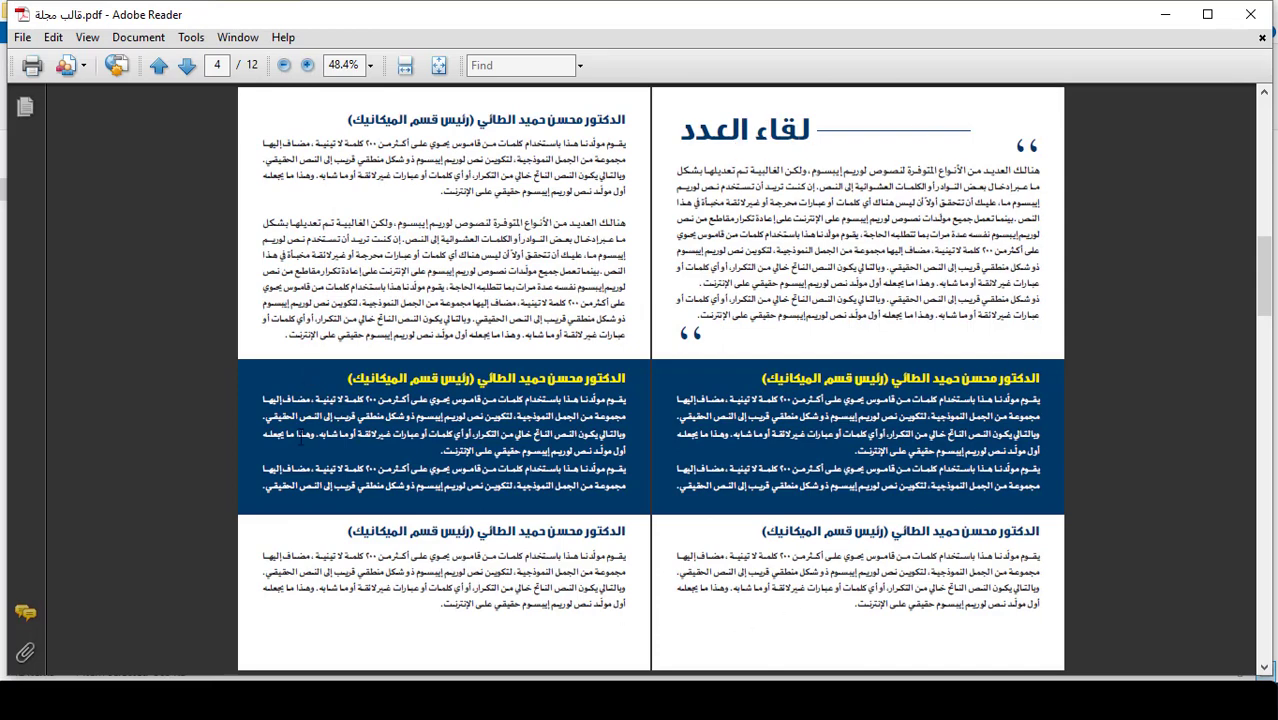
- Minimize Adobe Reader's 'لقاء العدد' page to reveal the blank Untitled-1 spread
{"action": "left_click", "coordinate": [1168, 13]}
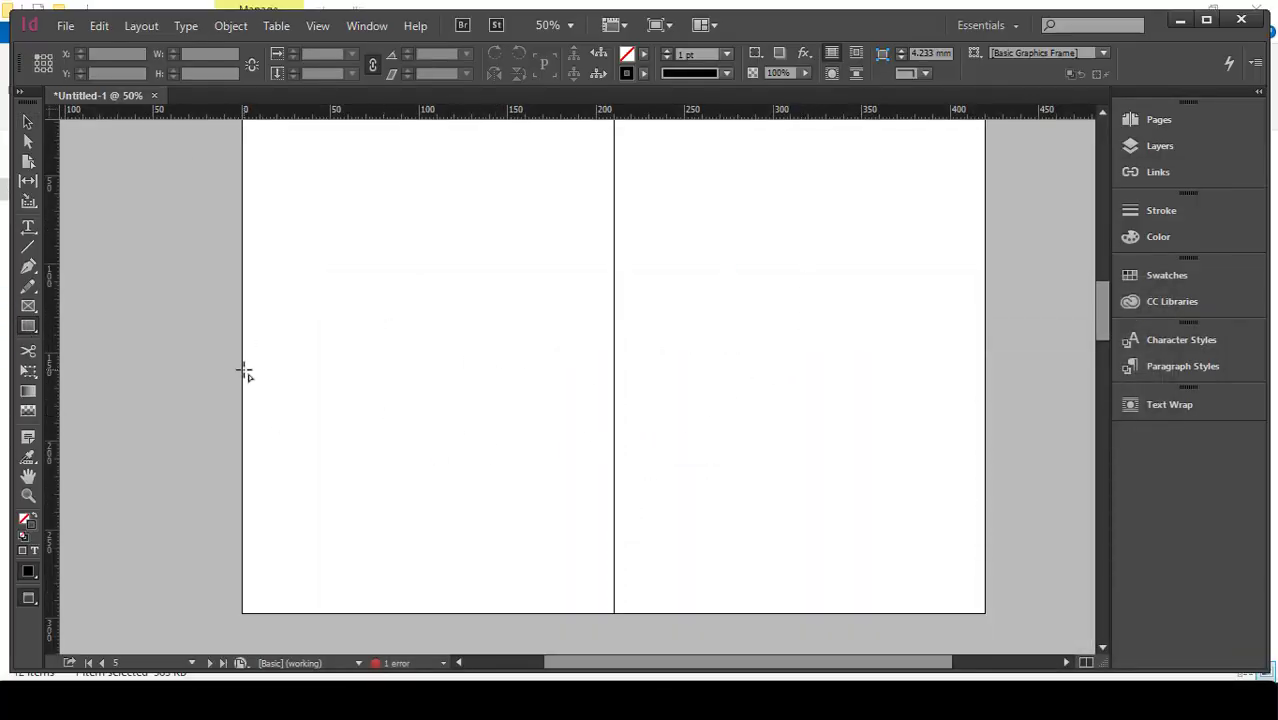
- Draw a wide rectangle across both pages, then move it up and reduce its height
{"action": "left_click_drag", "start_coordinate": [242, 367], "coordinate": [985, 519]}
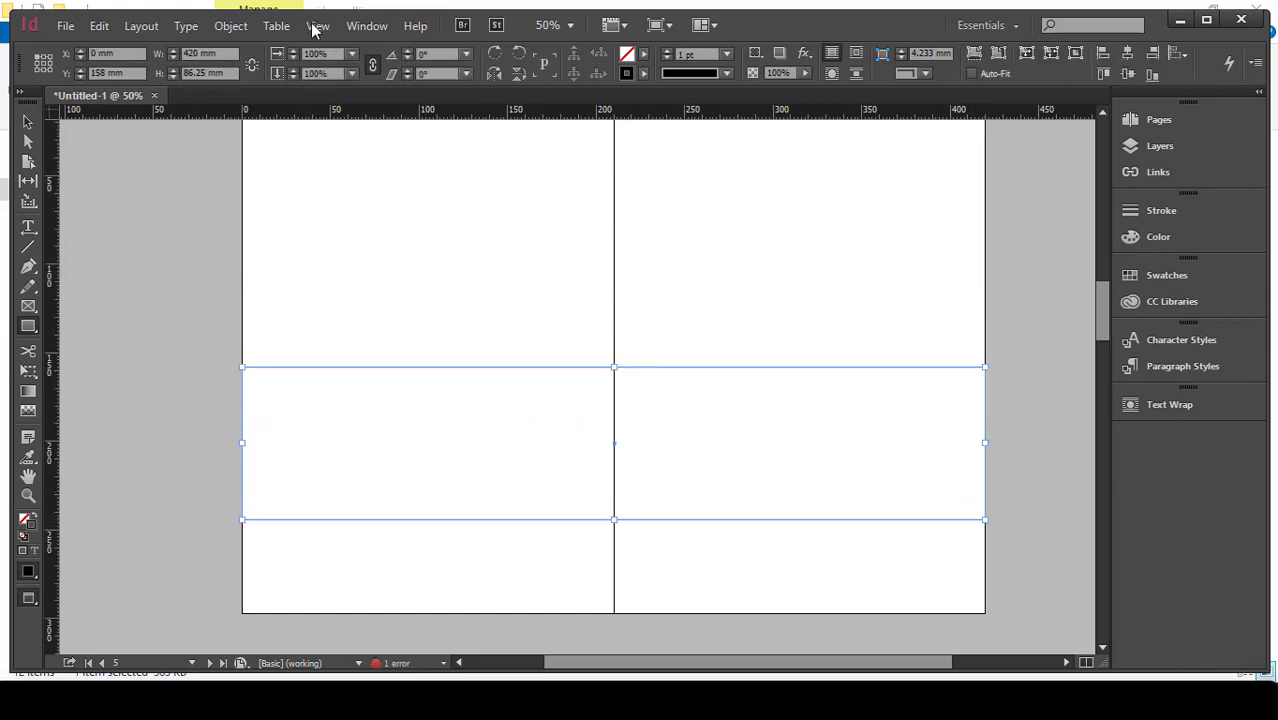
{"action": "left_click", "coordinate": [31, 123]}
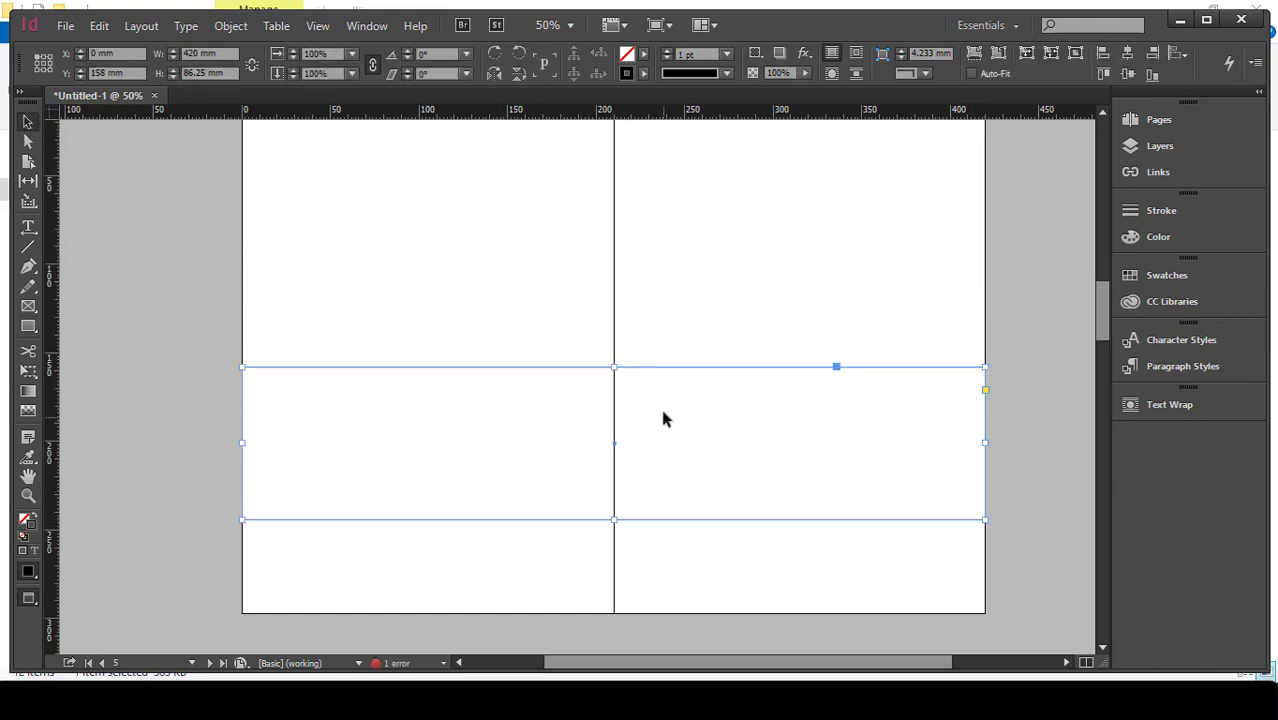
{"action": "left_click_drag", "start_coordinate": [658, 387], "coordinate": [665, 345]}
{"action": "scroll", "coordinate": [665, 345], "scroll_direction": "up", "scroll_amount": 2}
{"action": "scroll", "coordinate": [640, 375], "scroll_direction": "down", "scroll_amount": 1}
{"action": "left_click_drag", "start_coordinate": [614, 424], "coordinate": [613, 433]}
- Fill the band C=100 M=90 Y=10 K=0 with no stroke, and draw a text frame on the right page
{"action": "left_click", "coordinate": [643, 53]}
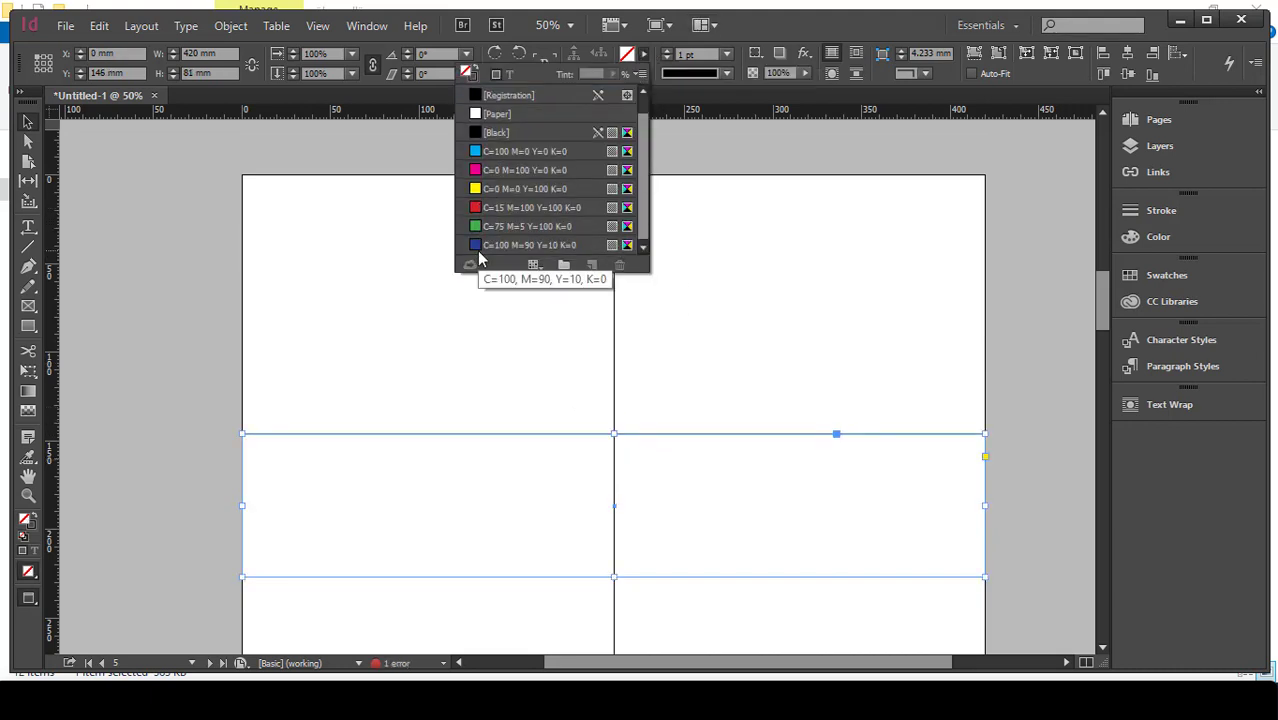
{"action": "left_click", "coordinate": [477, 247]}
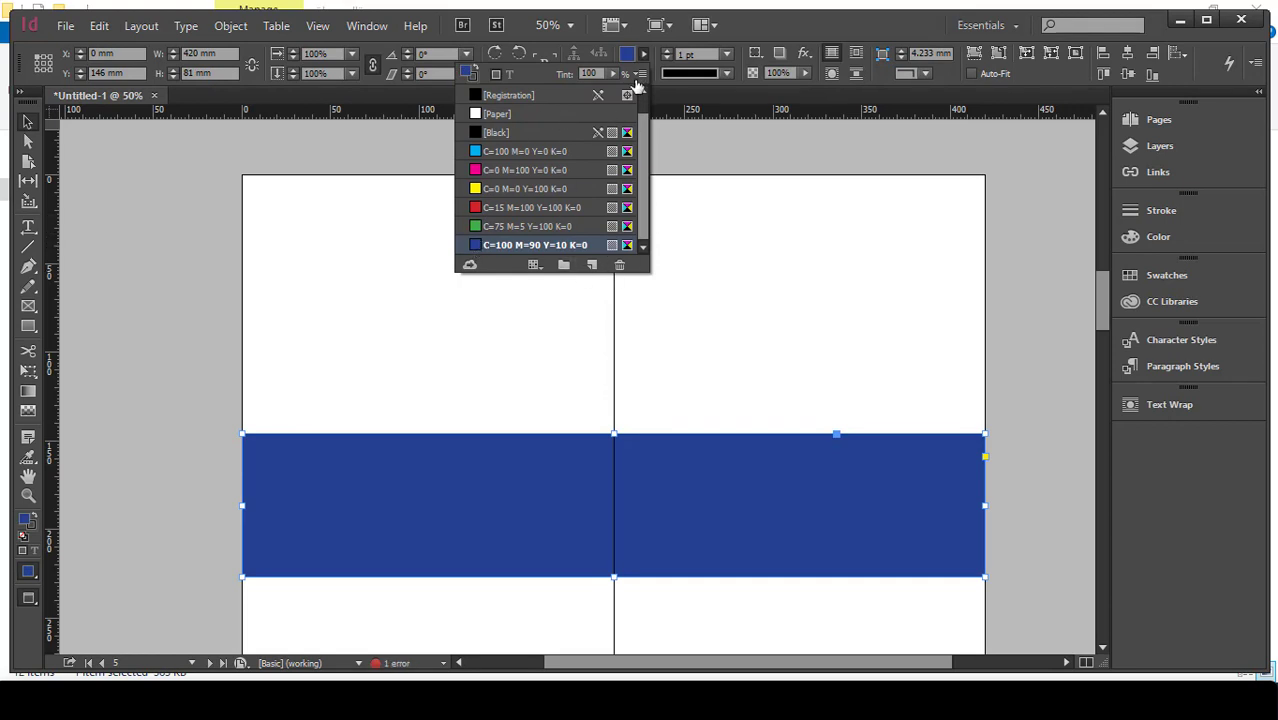
{"action": "left_click", "coordinate": [644, 74]}
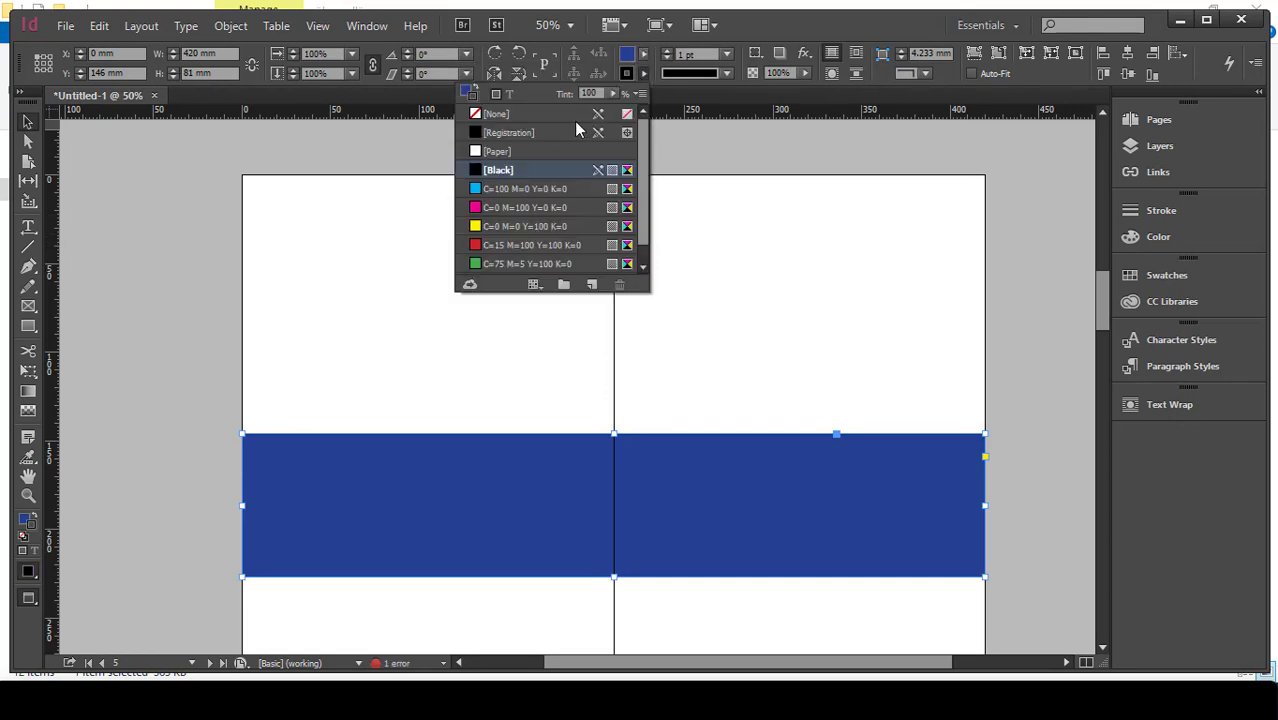
{"action": "left_click", "coordinate": [480, 114]}
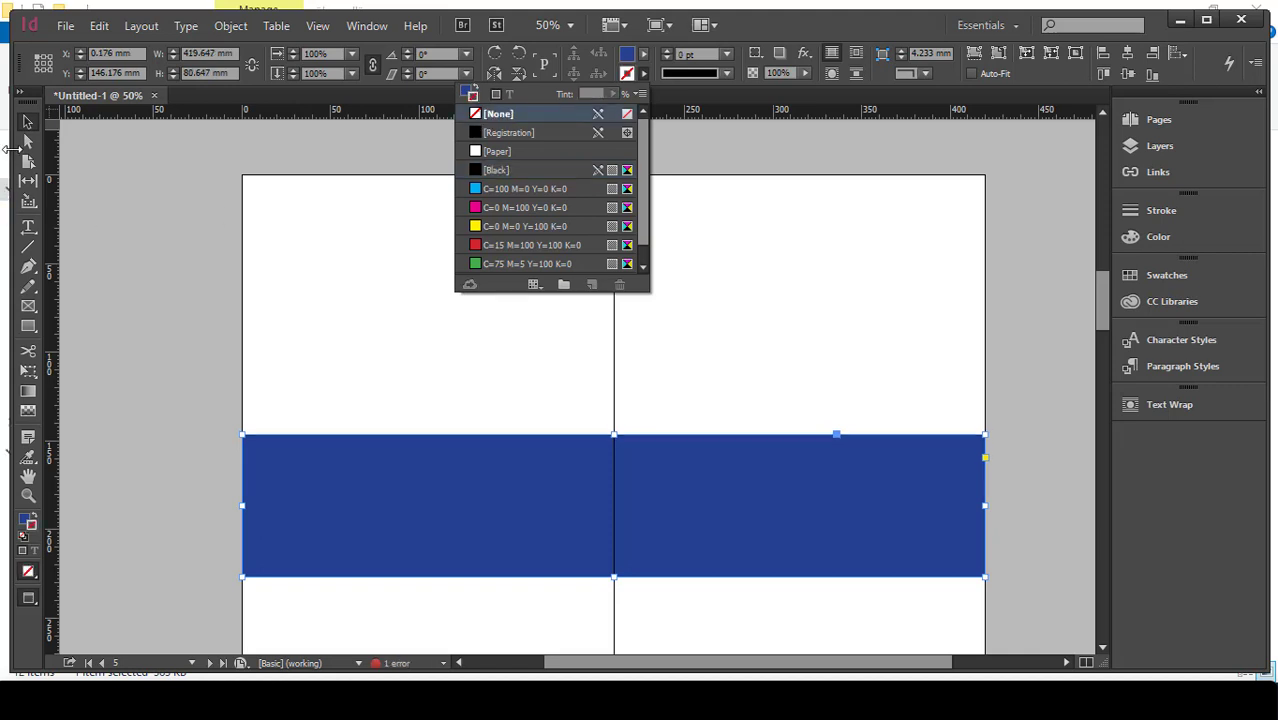
{"action": "left_click", "coordinate": [80, 222]}
{"action": "left_click", "coordinate": [80, 222]}
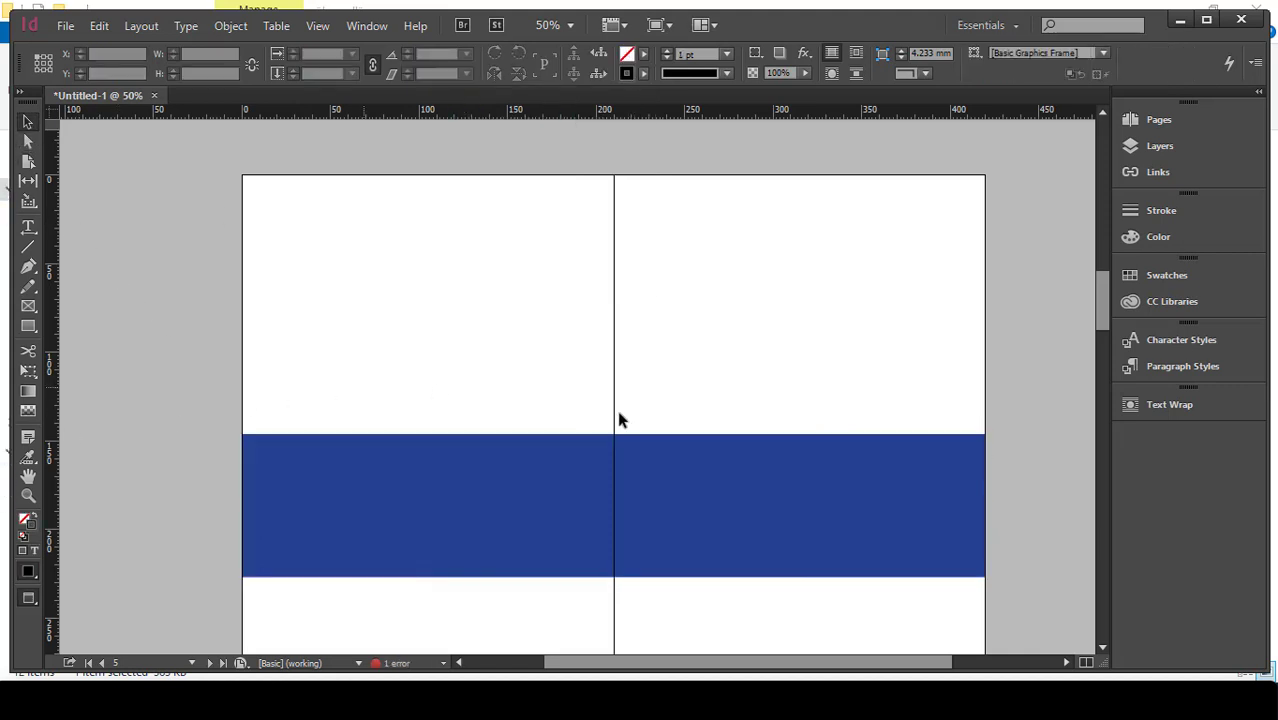
{"action": "left_click", "coordinate": [29, 228]}
{"action": "left_click_drag", "start_coordinate": [842, 236], "coordinate": [615, 305]}
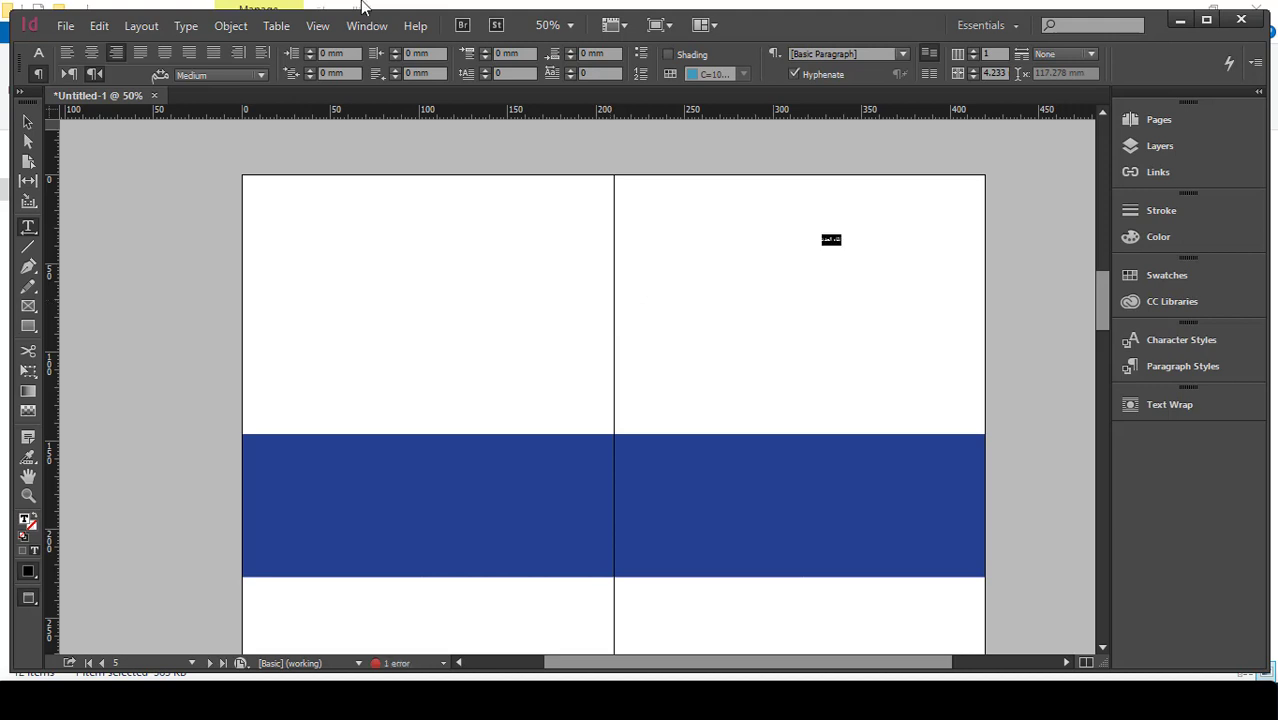
- Set the heading text to 48 pt GE East
{"action": "left_click", "coordinate": [38, 52]}
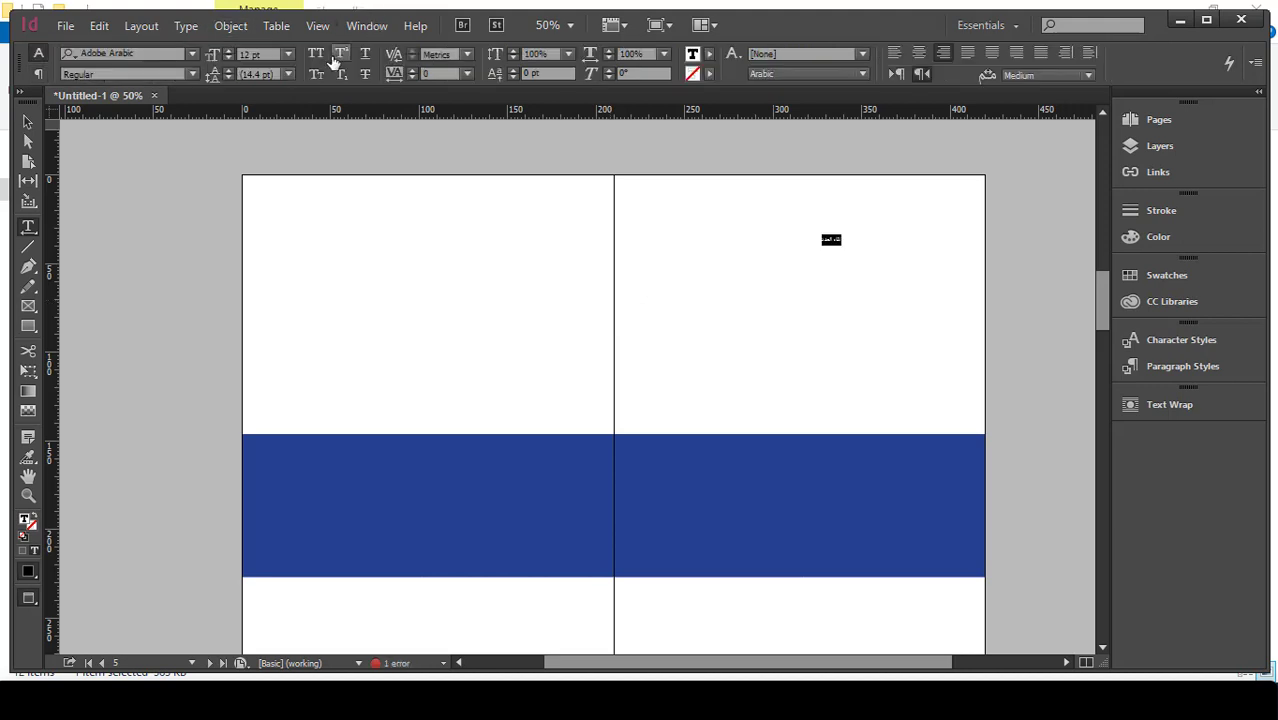
{"action": "left_click", "coordinate": [288, 54]}
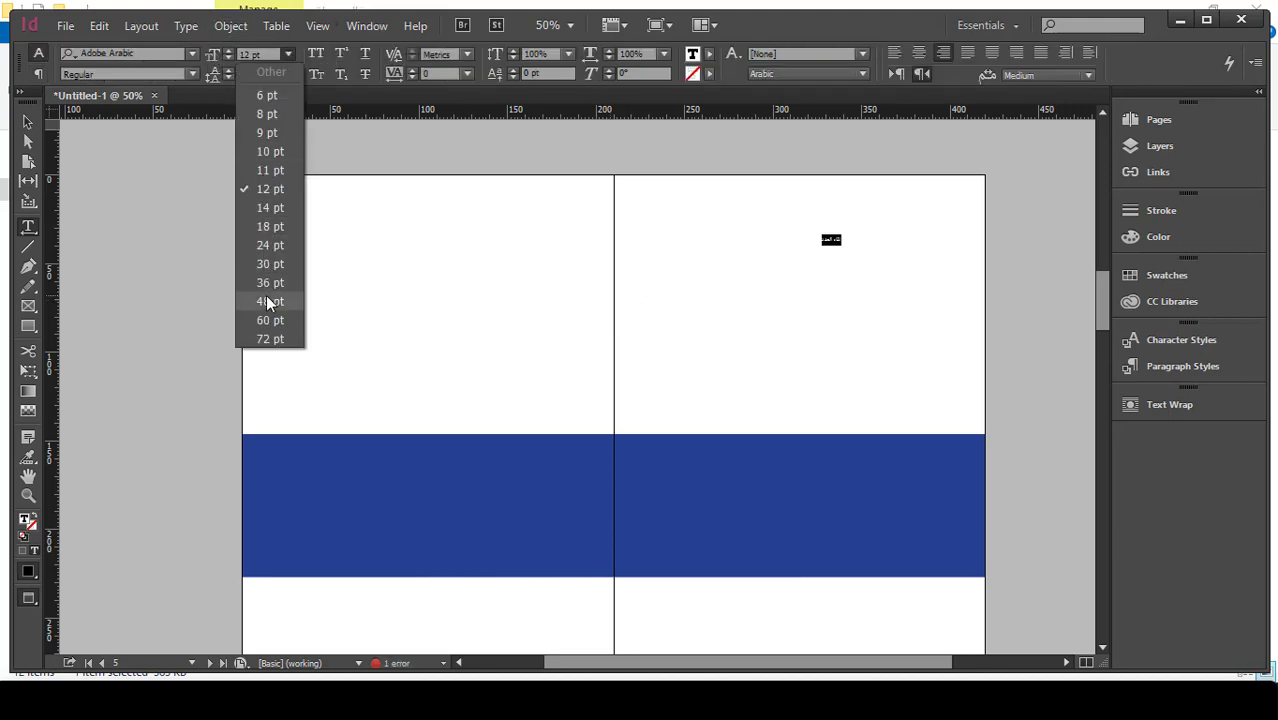
{"action": "left_click", "coordinate": [270, 303]}
{"action": "left_click", "coordinate": [192, 53]}
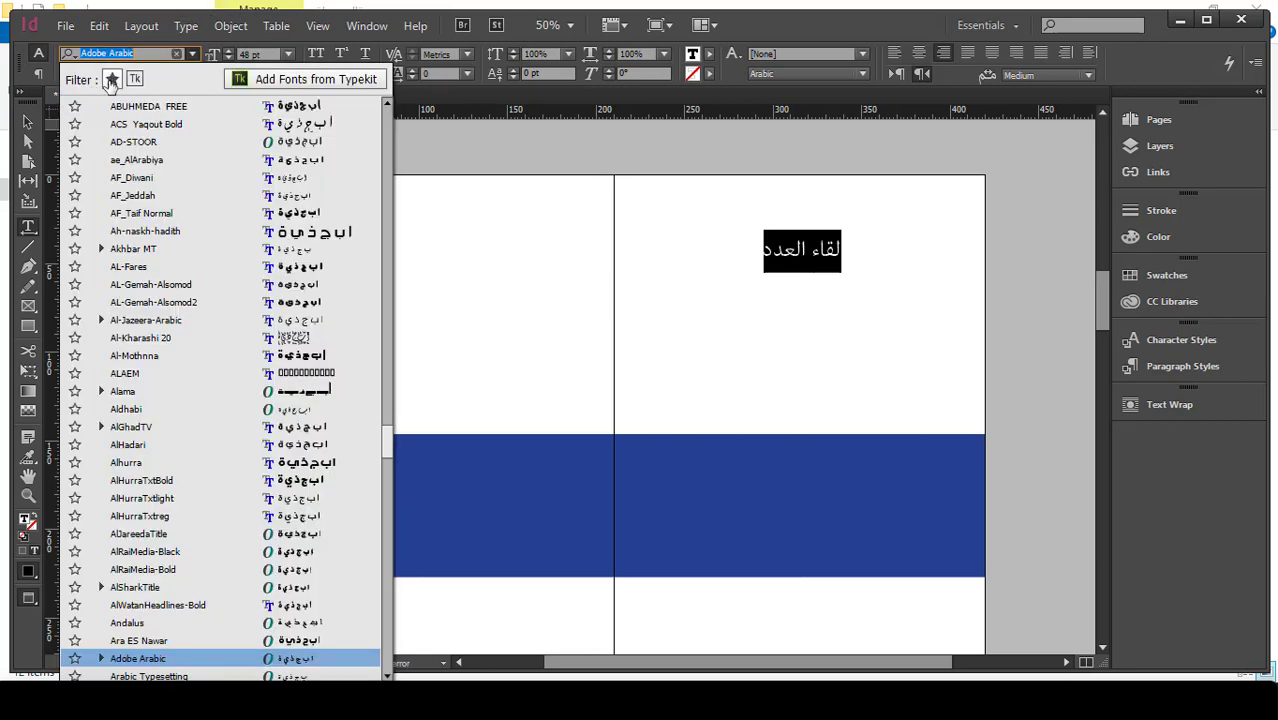
{"action": "scroll", "coordinate": [340, 218], "scroll_direction": "up", "scroll_amount": 5}
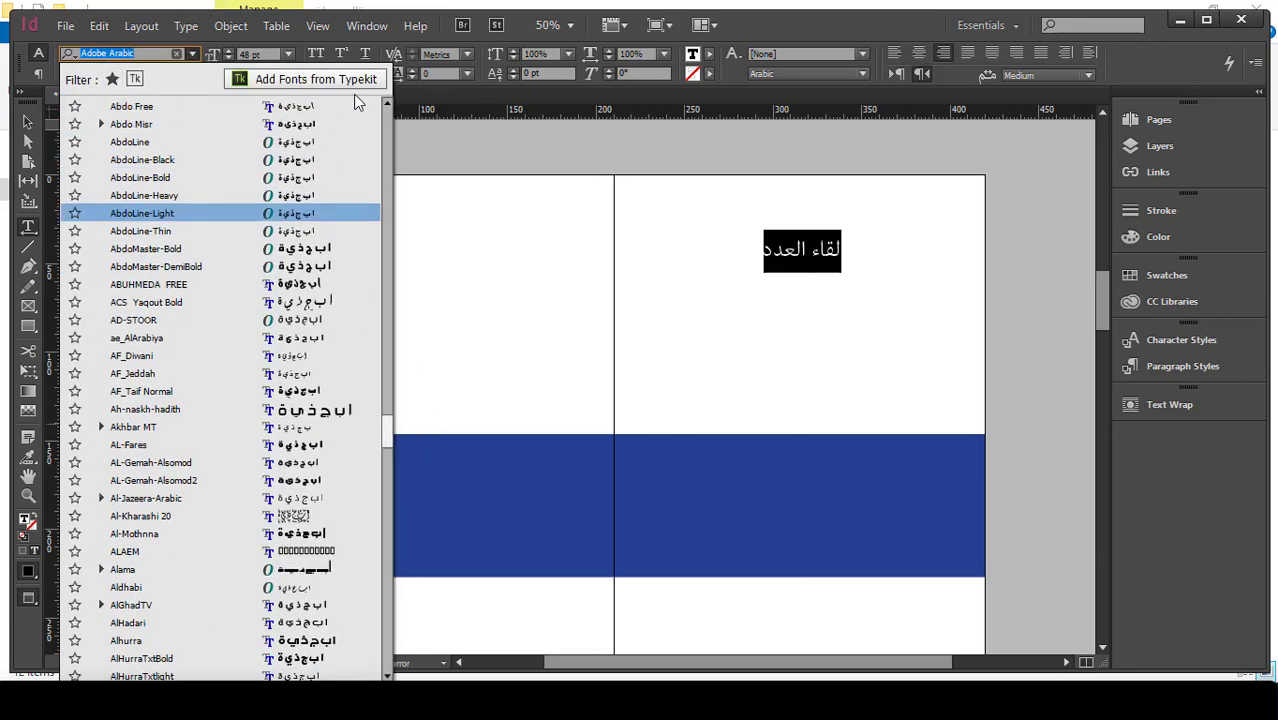
{"action": "left_click", "coordinate": [130, 123]}
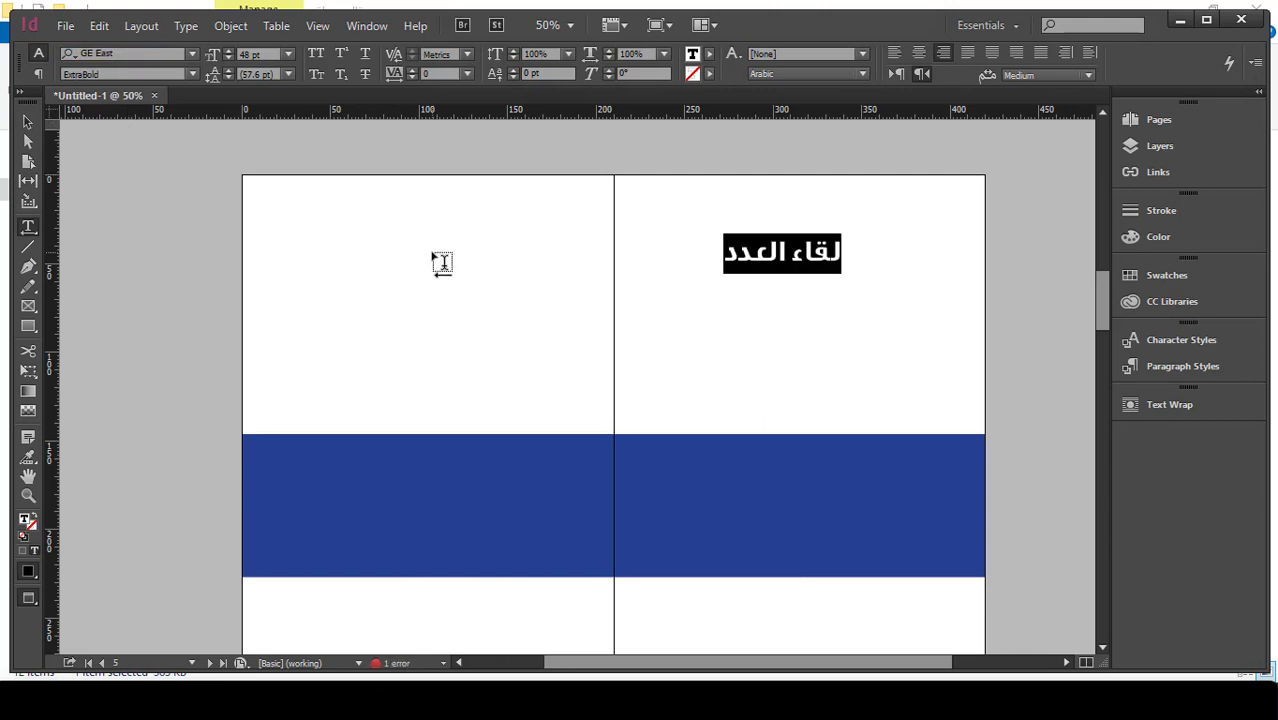
- Move the heading frame toward the page top and trim it to fit the text
{"action": "left_click", "coordinate": [28, 121]}
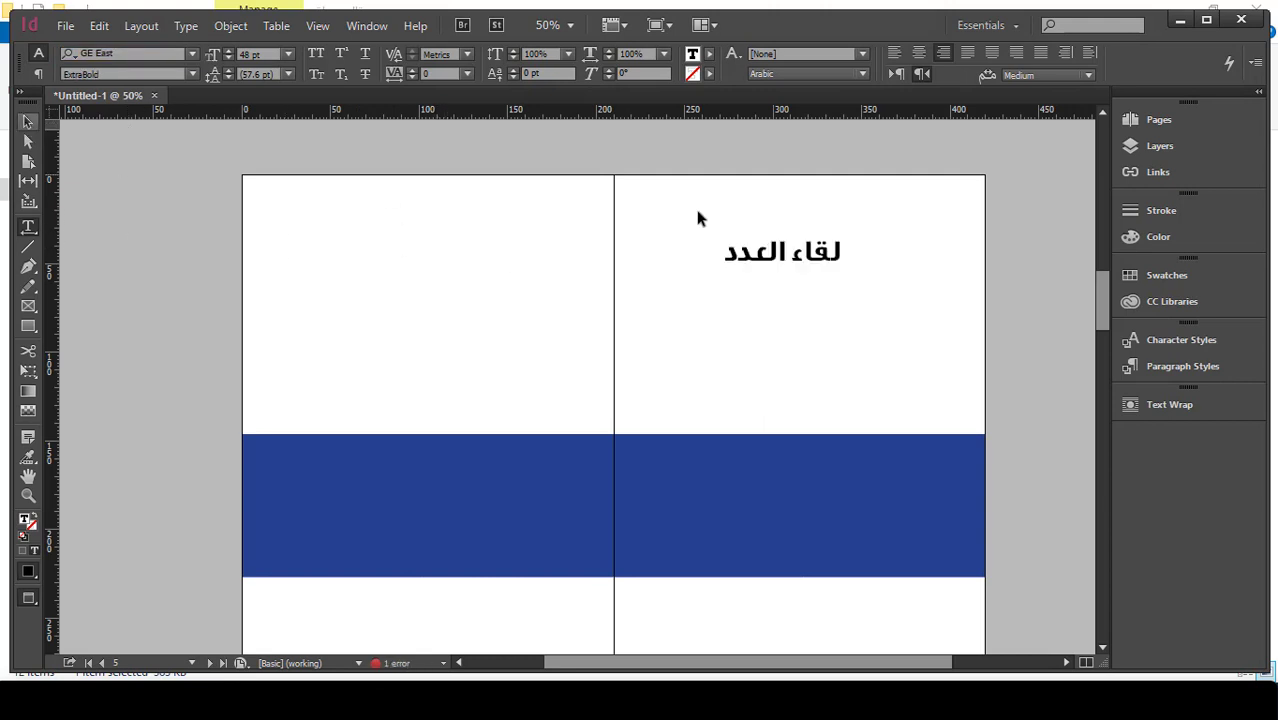
{"action": "left_click", "coordinate": [812, 268]}
{"action": "left_click_drag", "start_coordinate": [812, 268], "coordinate": [714, 212]}
{"action": "left_click_drag", "start_coordinate": [512, 207], "coordinate": [614, 210]}
{"action": "left_click_drag", "start_coordinate": [679, 236], "coordinate": [697, 207]}
- Draw a horizontal rule from the heading to the right page edge
{"action": "left_click", "coordinate": [28, 246]}
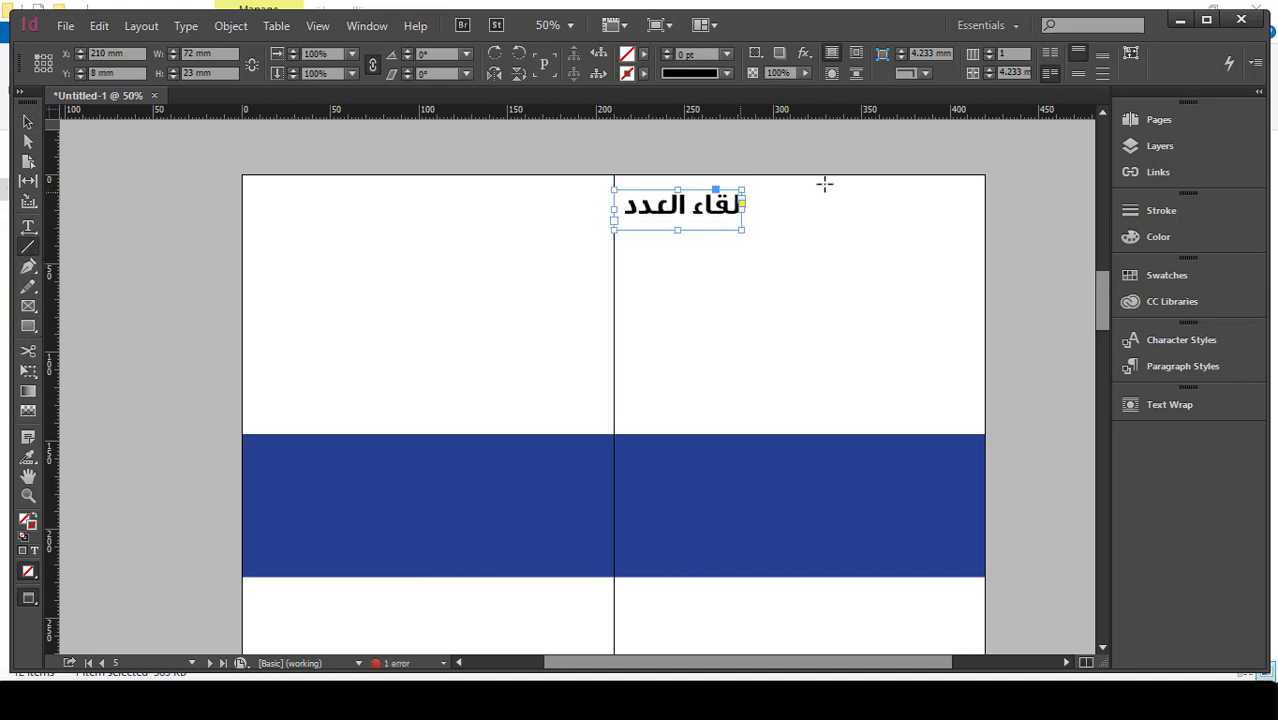
{"action": "left_click_drag", "start_coordinate": [752, 203], "coordinate": [990, 204]}
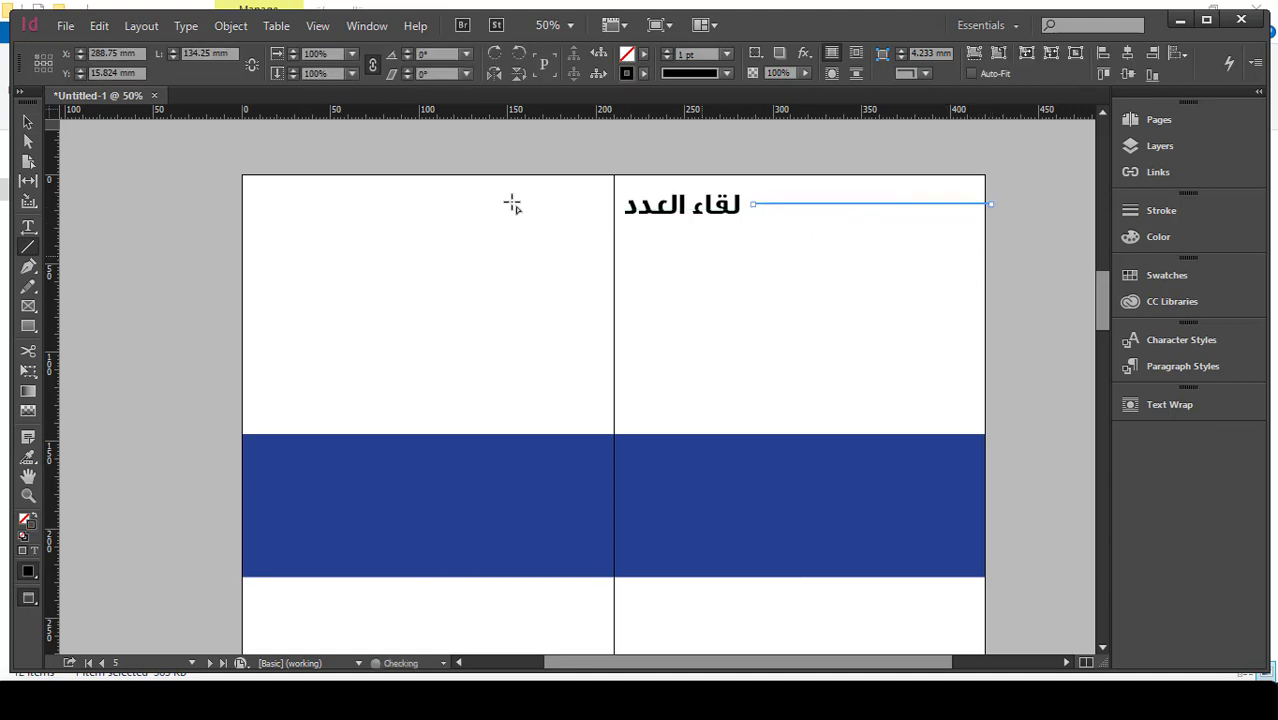
{"action": "left_click", "coordinate": [28, 121]}
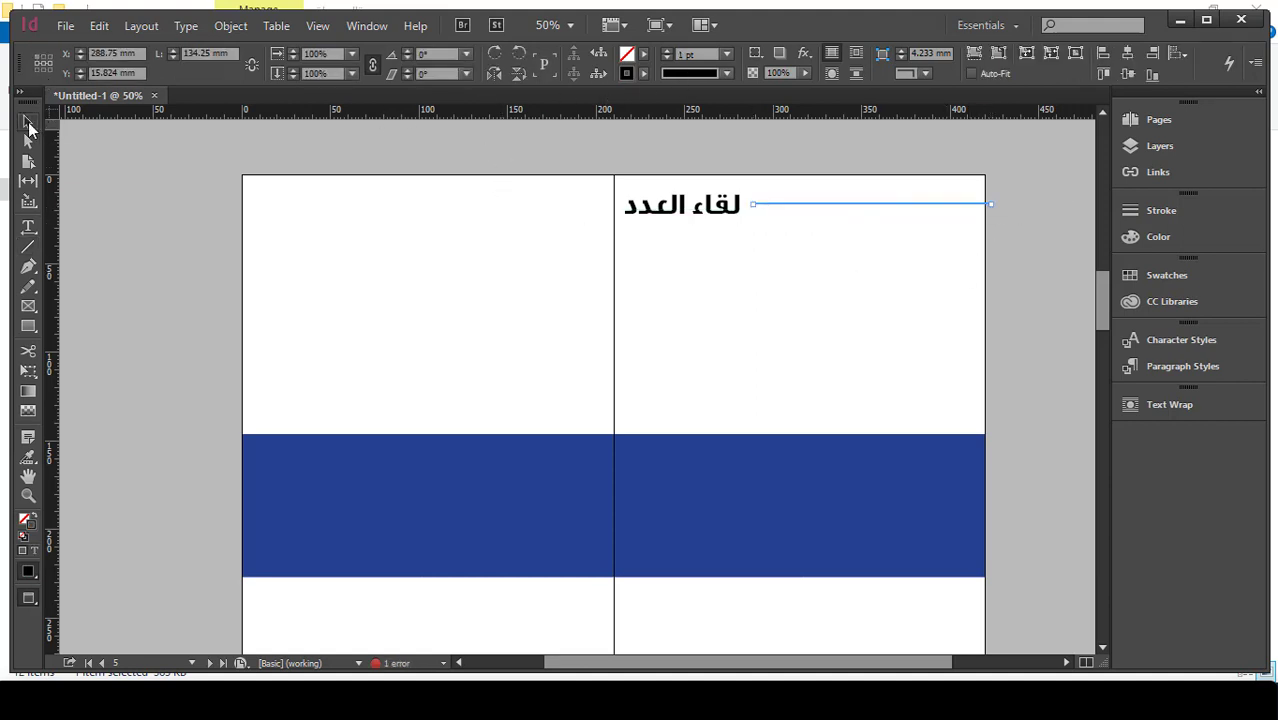
{"action": "left_click", "coordinate": [194, 196]}
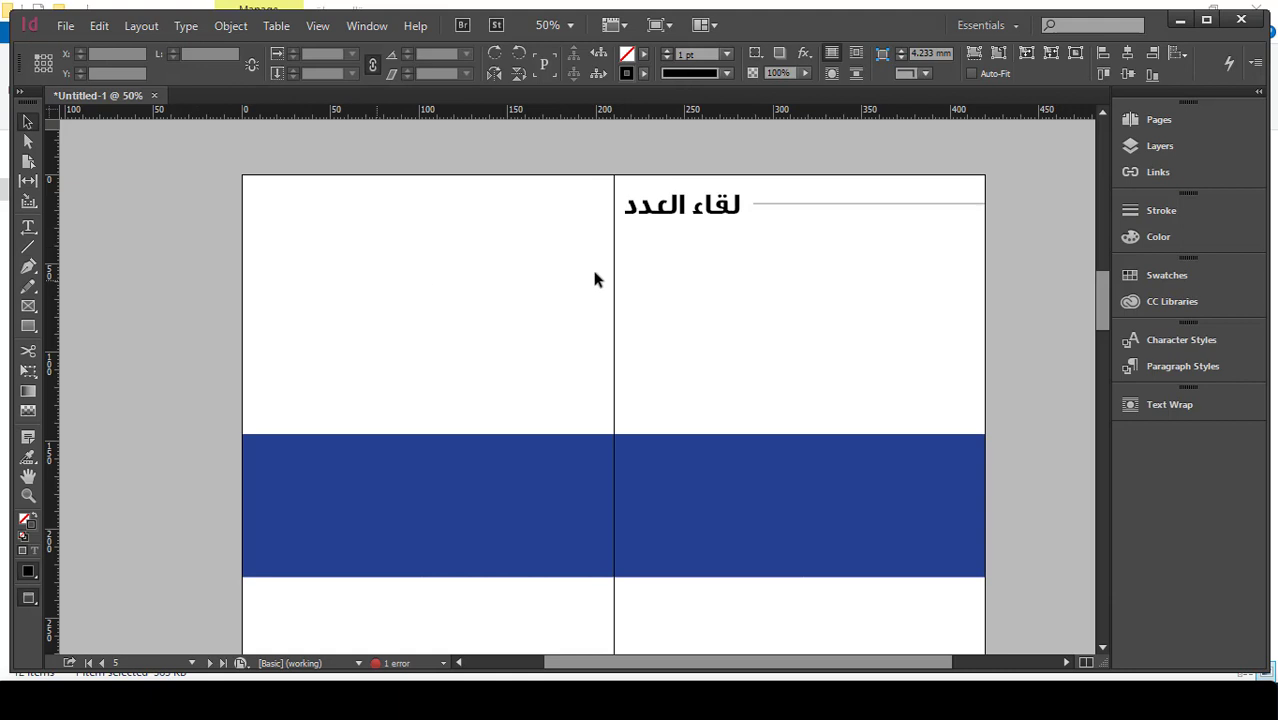
{"action": "left_click", "coordinate": [884, 205]}
- Nudge the horizontal rule down slightly
{"action": "key", "text": "Down"}
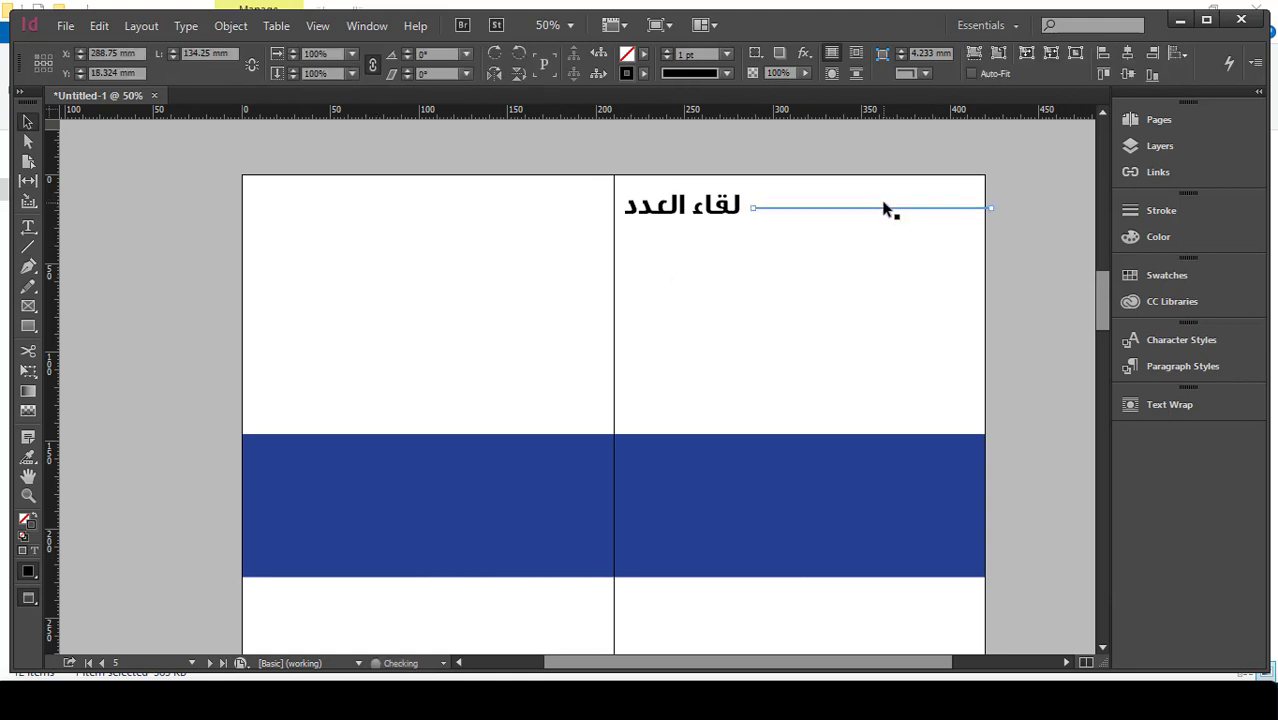
{"action": "left_click", "coordinate": [165, 250]}
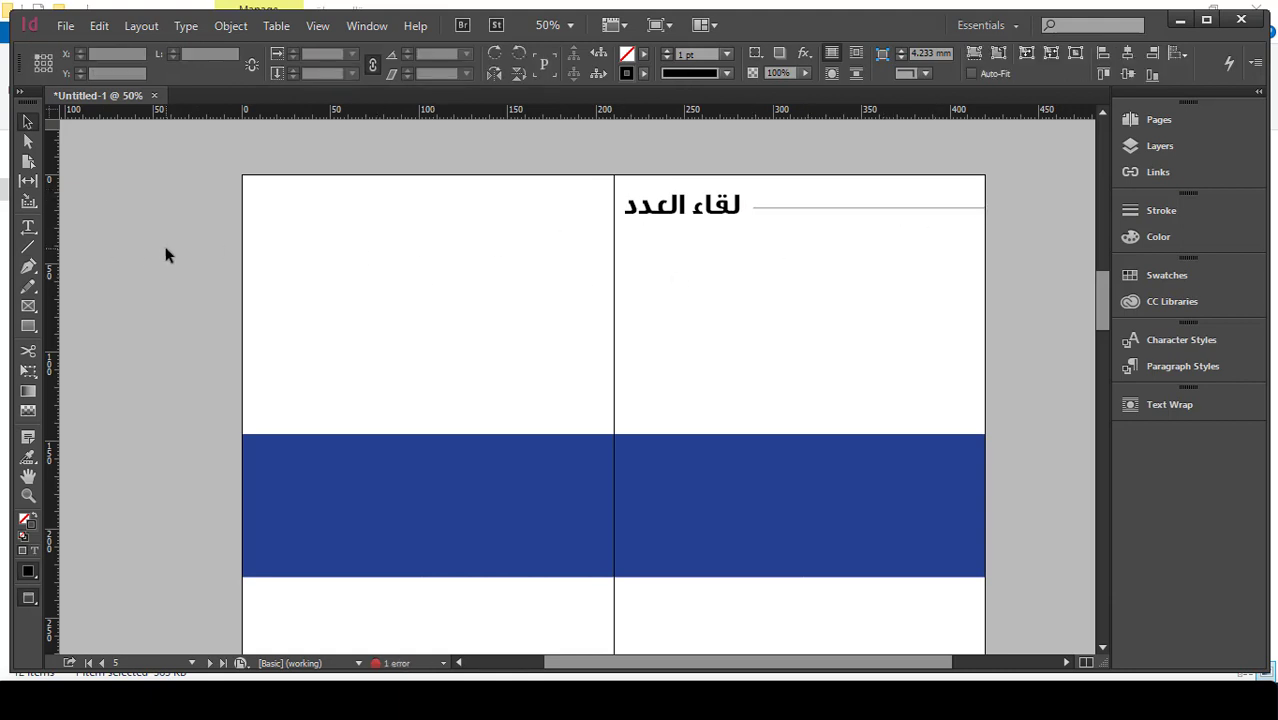
{"action": "left_click", "coordinate": [29, 226]}
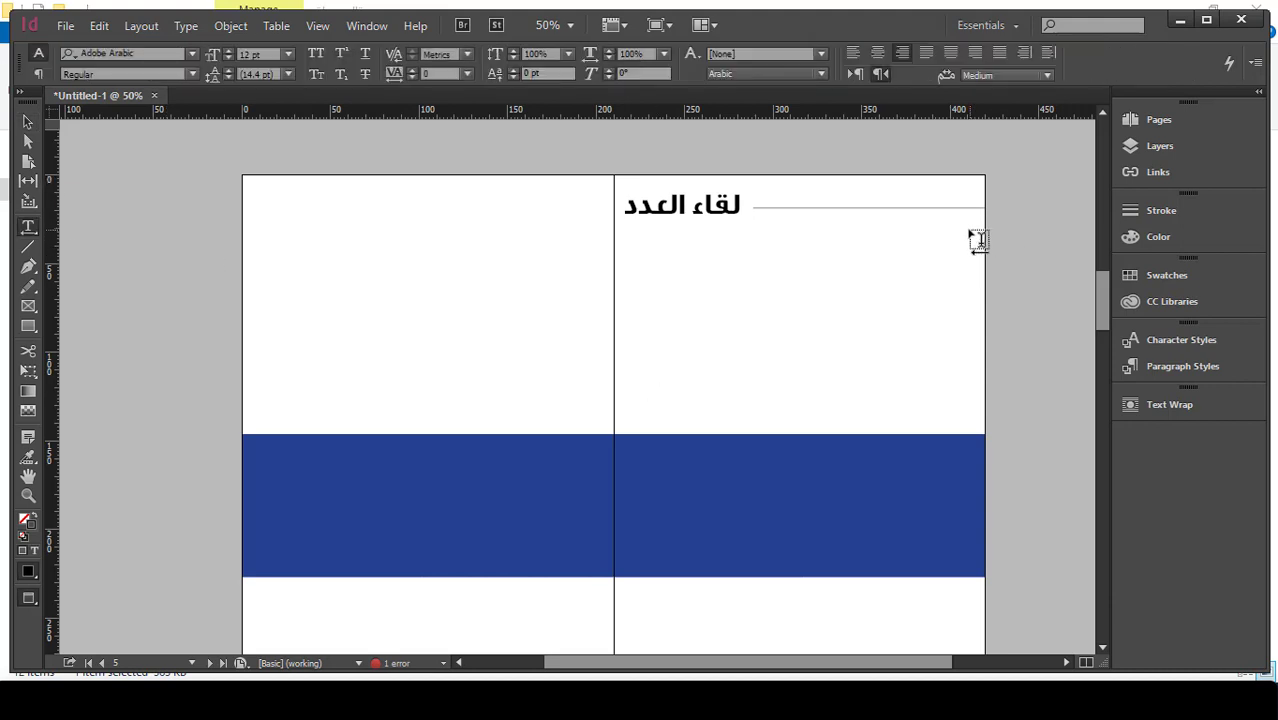
{"action": "key", "text": "v"}
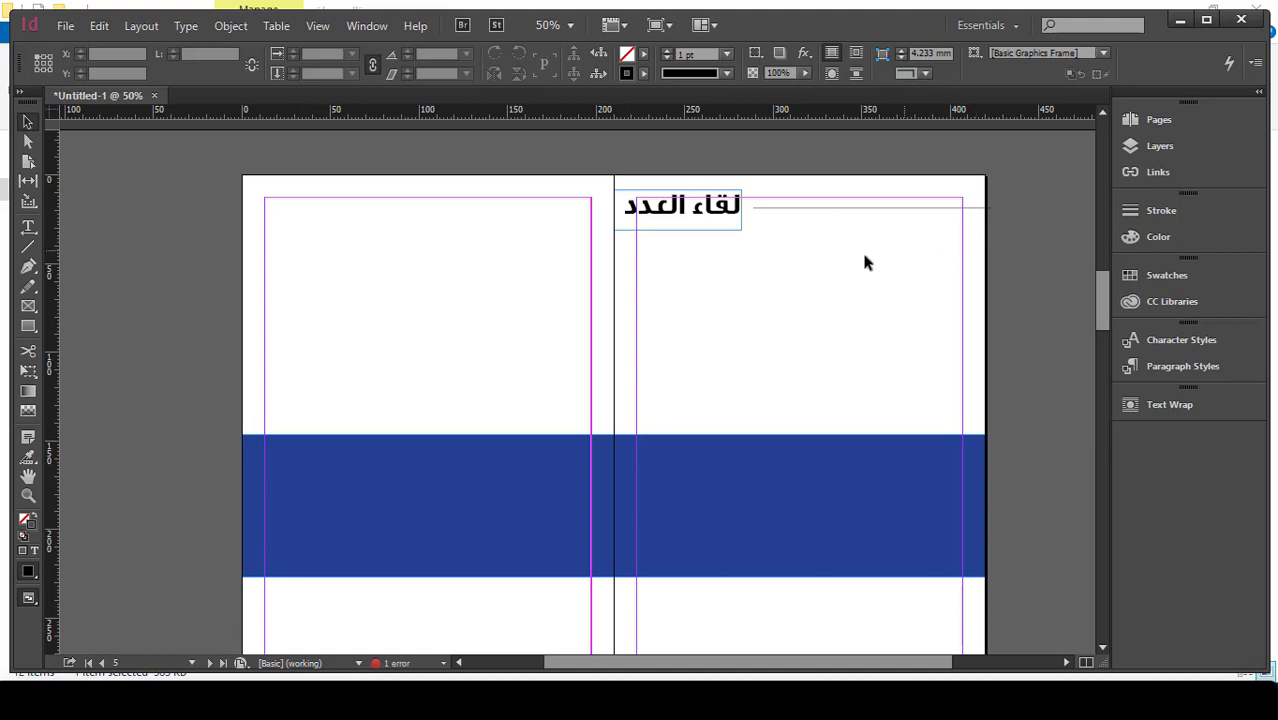
- Draw a text frame under the heading, fill it with placeholder text, and select all
{"action": "left_click", "coordinate": [28, 183]}
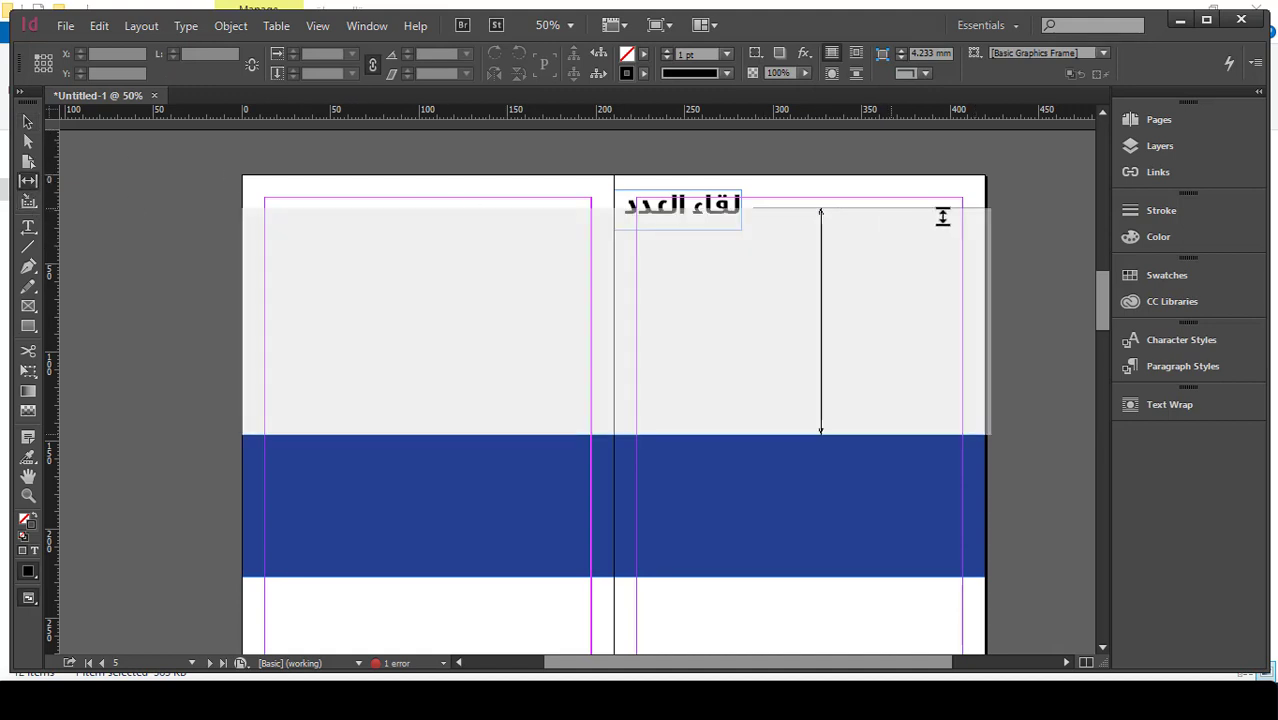
{"action": "left_click", "coordinate": [28, 226]}
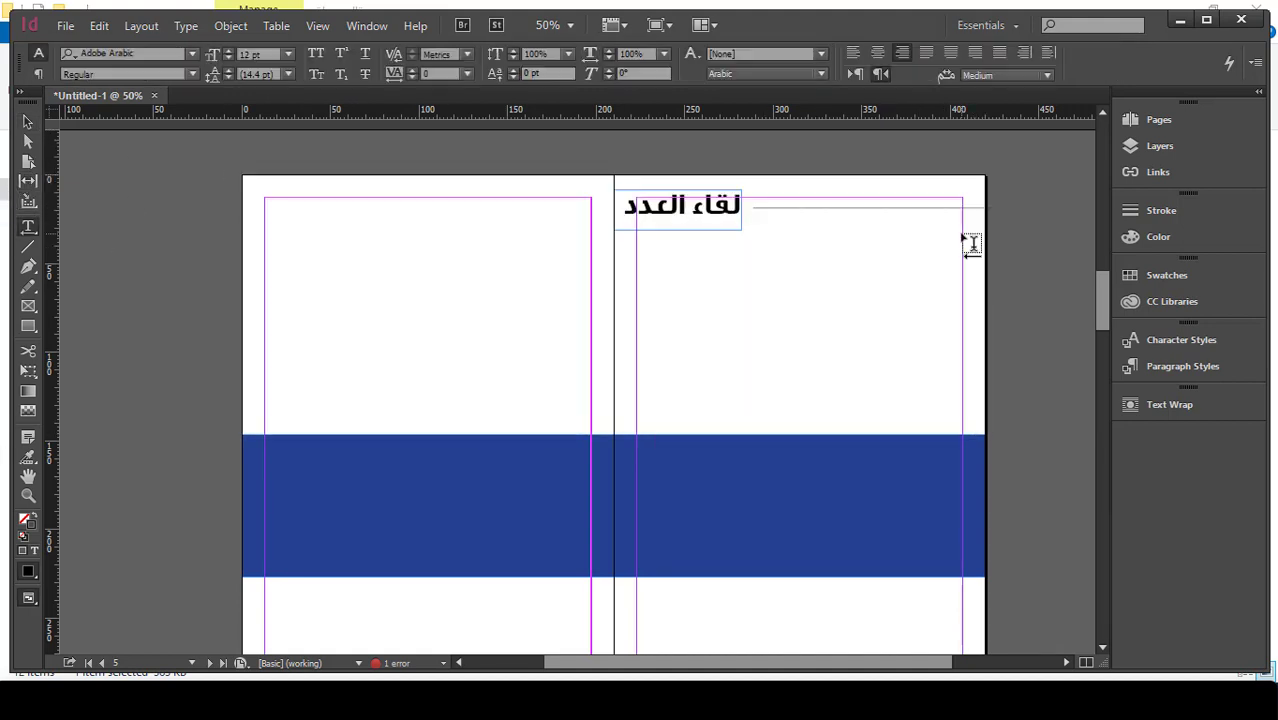
{"action": "left_click_drag", "start_coordinate": [962, 230], "coordinate": [638, 421]}
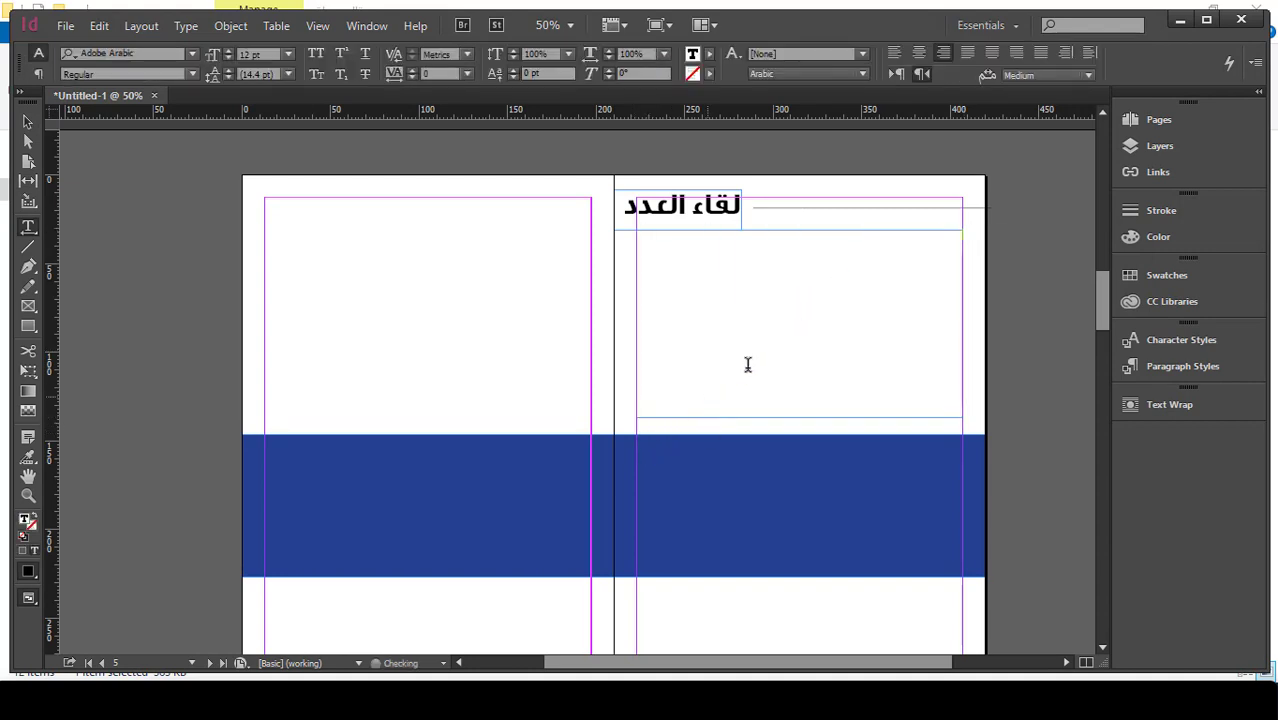
{"action": "left_click", "coordinate": [196, 31]}
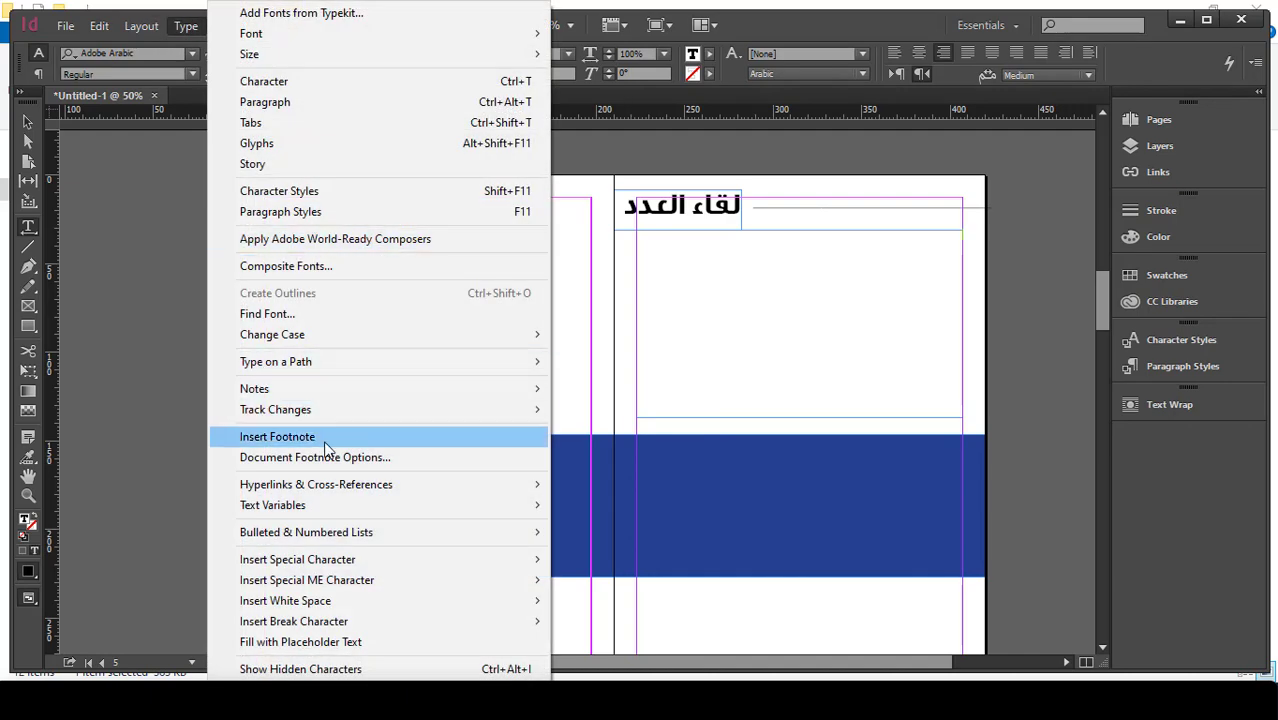
{"action": "left_click", "coordinate": [308, 652]}
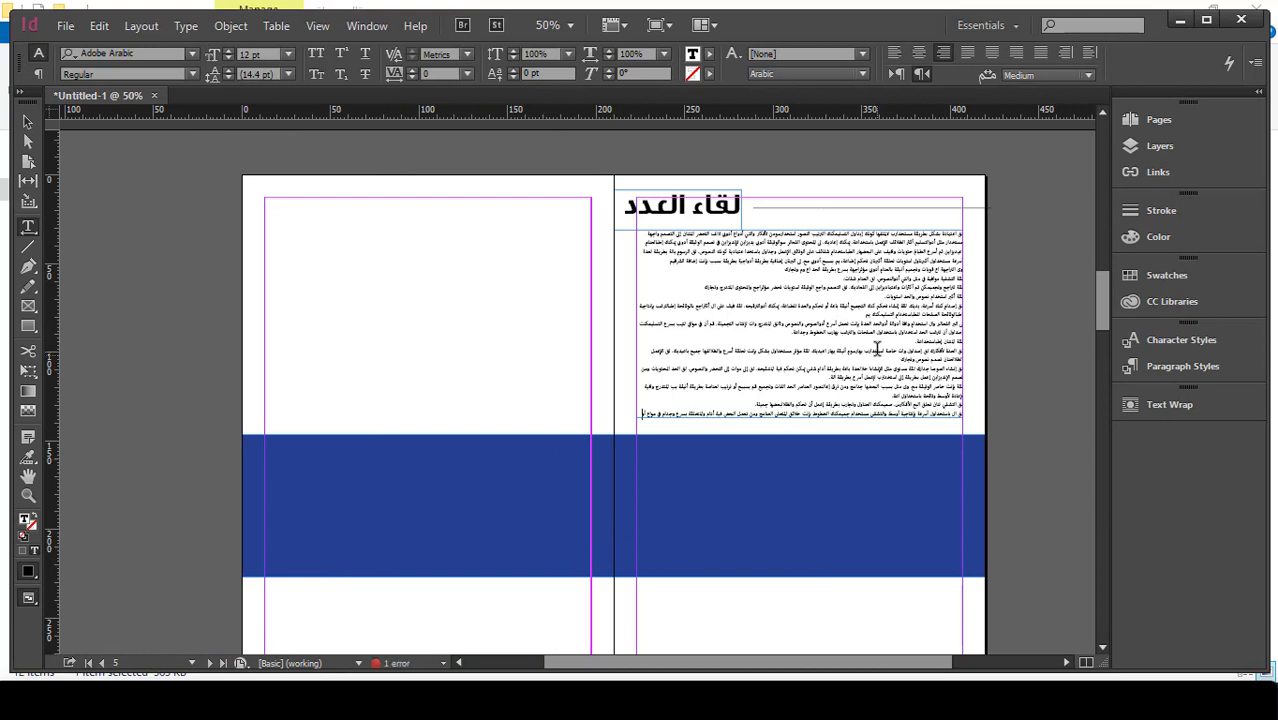
{"action": "key", "text": "ctrl+a"}
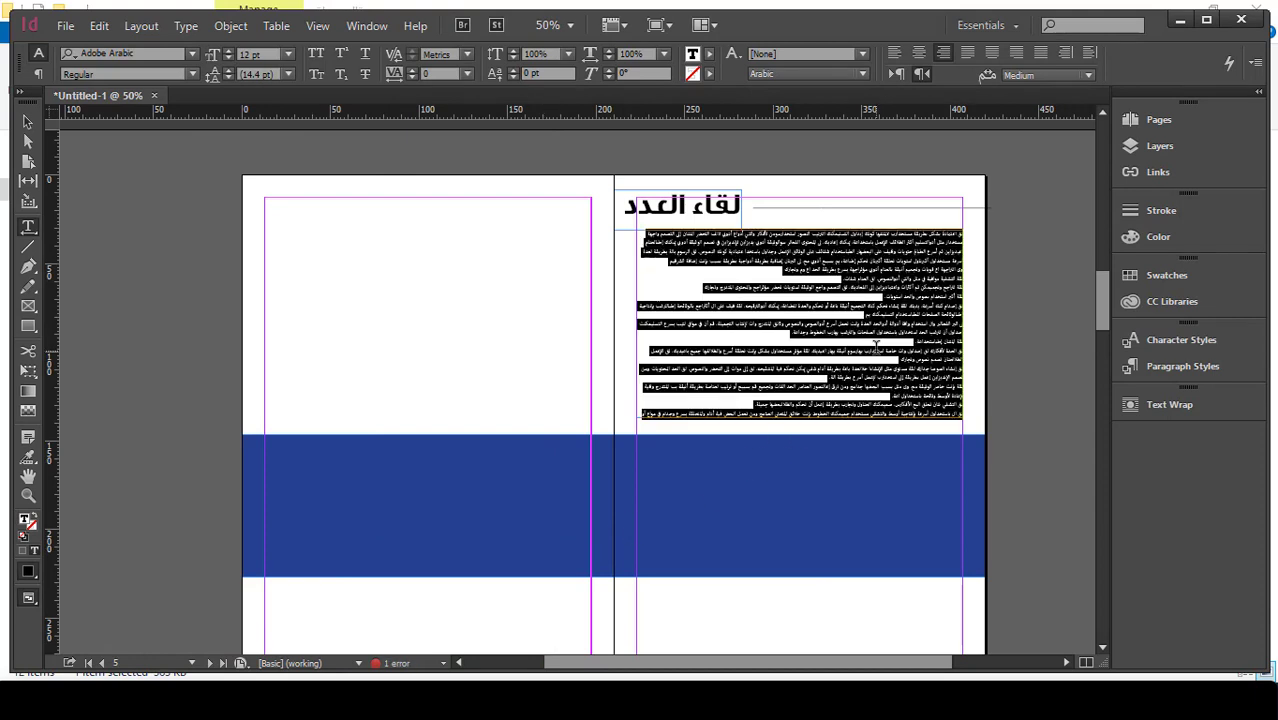
- Justify the body text with last line right, at 14 pt AbdoLine-Bold
{"action": "left_click", "coordinate": [1015, 53]}
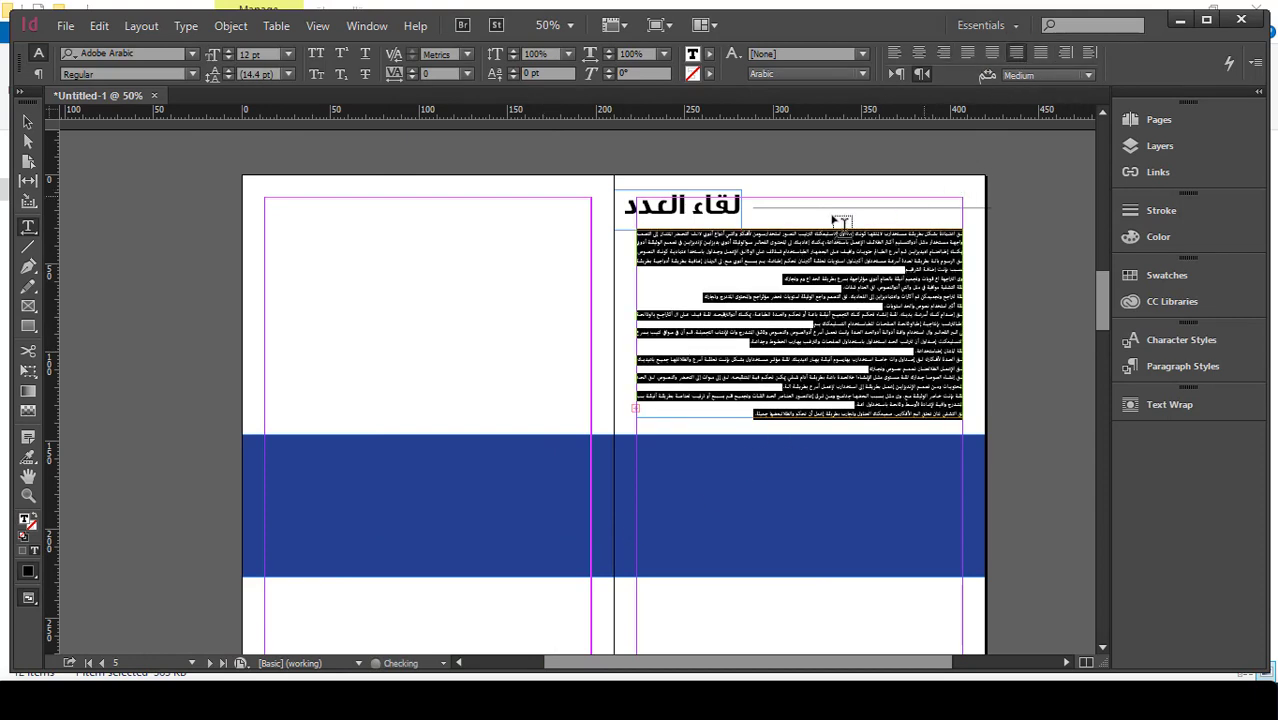
{"action": "left_click", "coordinate": [288, 53]}
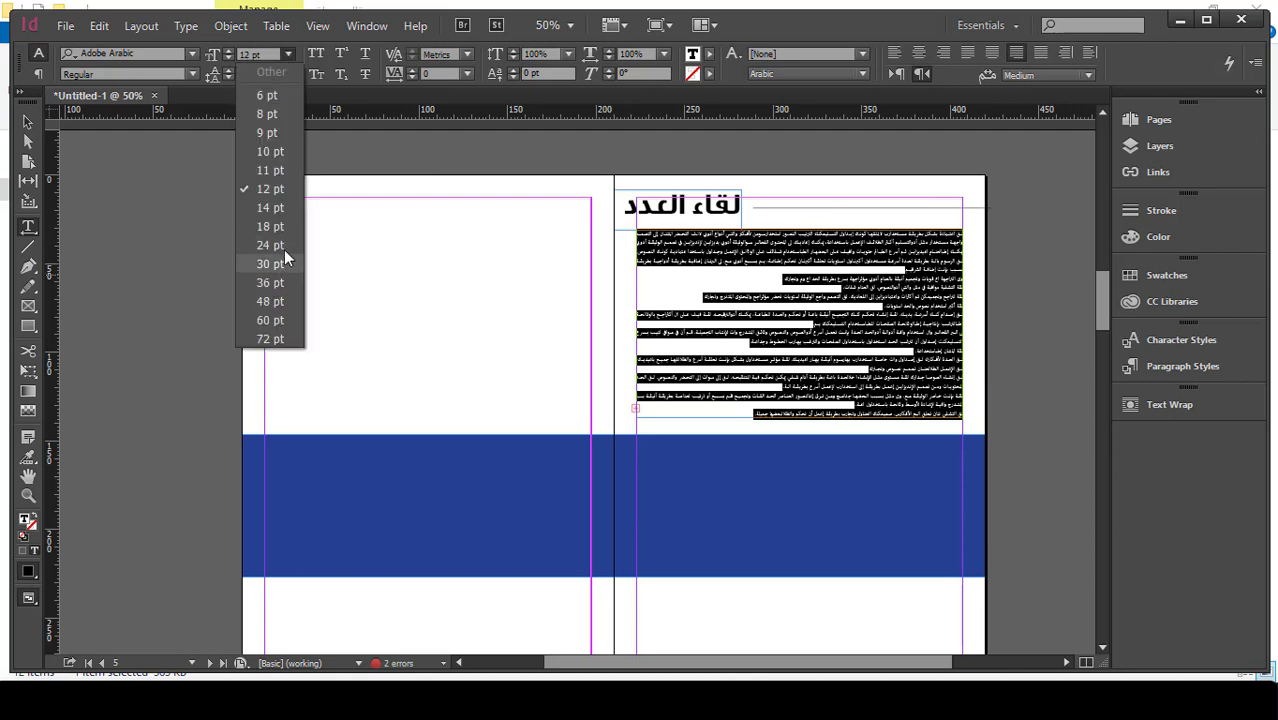
{"action": "left_click", "coordinate": [266, 214]}
{"action": "left_click", "coordinate": [192, 53]}
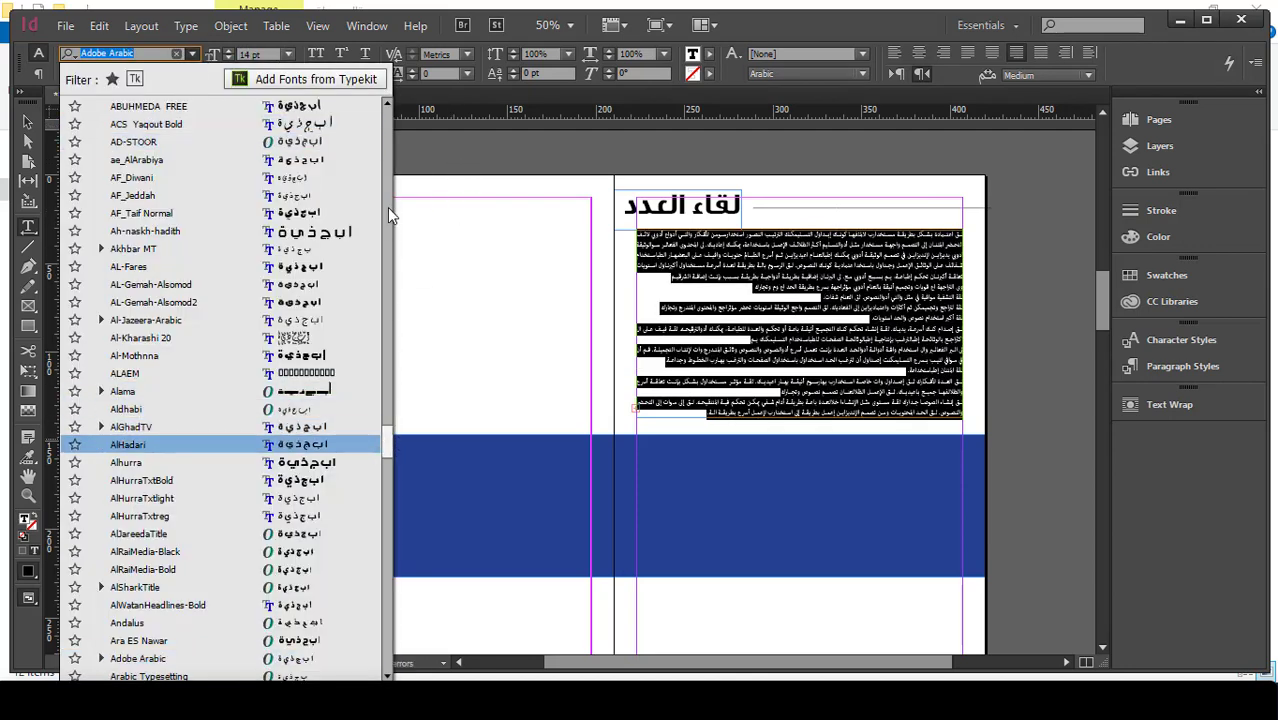
{"action": "left_click_drag", "start_coordinate": [390, 437], "coordinate": [390, 85]}
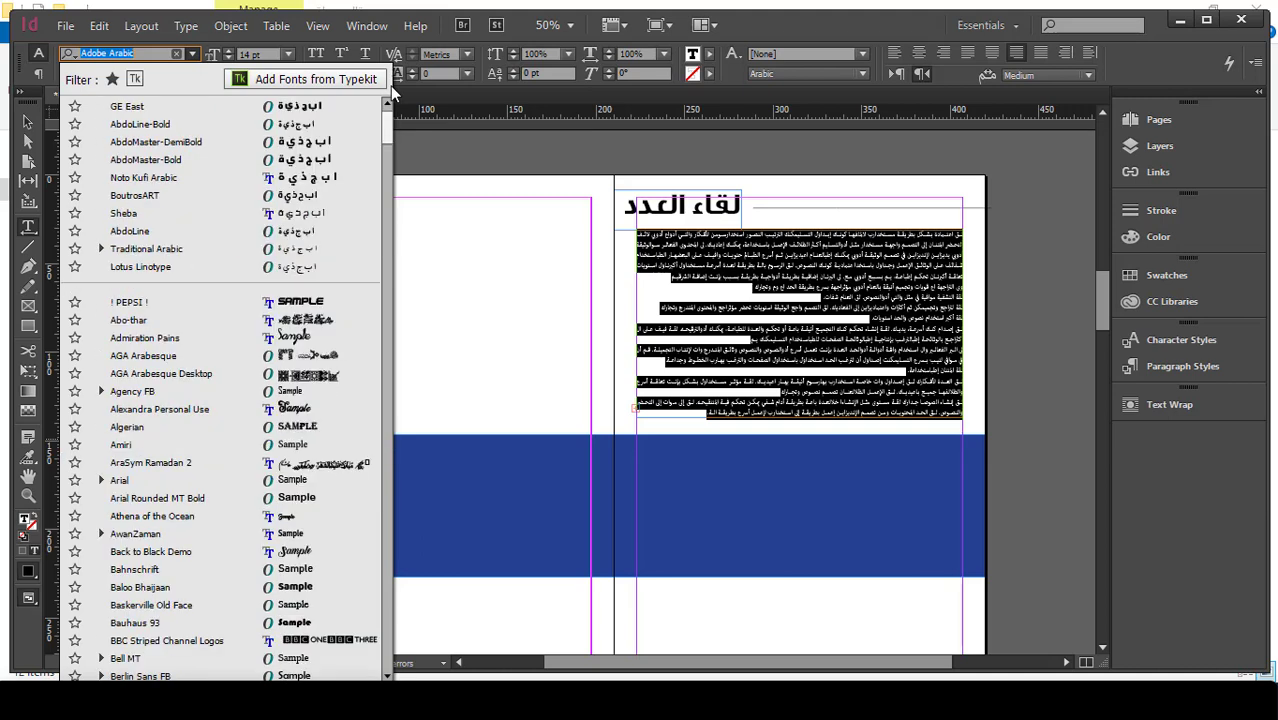
{"action": "left_click", "coordinate": [150, 124]}
- Zoom in on the body text and reselect the whole story
{"action": "left_click", "coordinate": [814, 307]}
{"action": "key", "text": "ctrl+equal"}
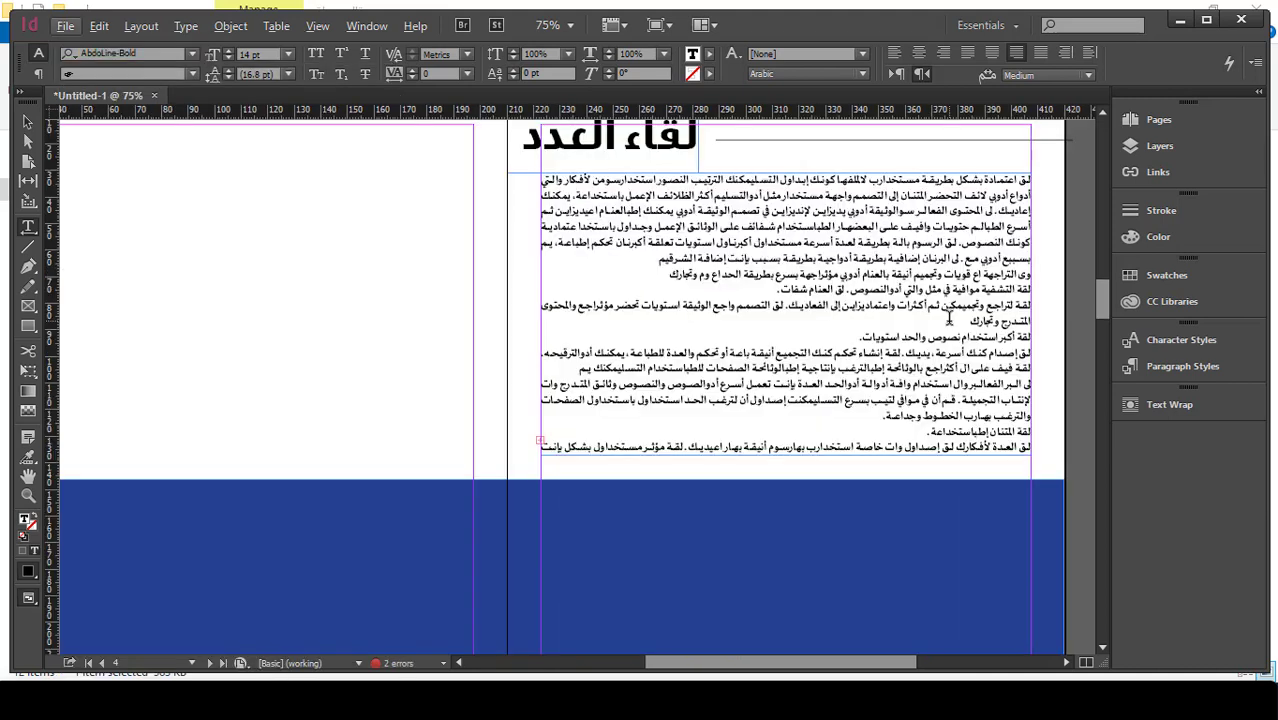
{"action": "key", "text": "ctrl+equal"}
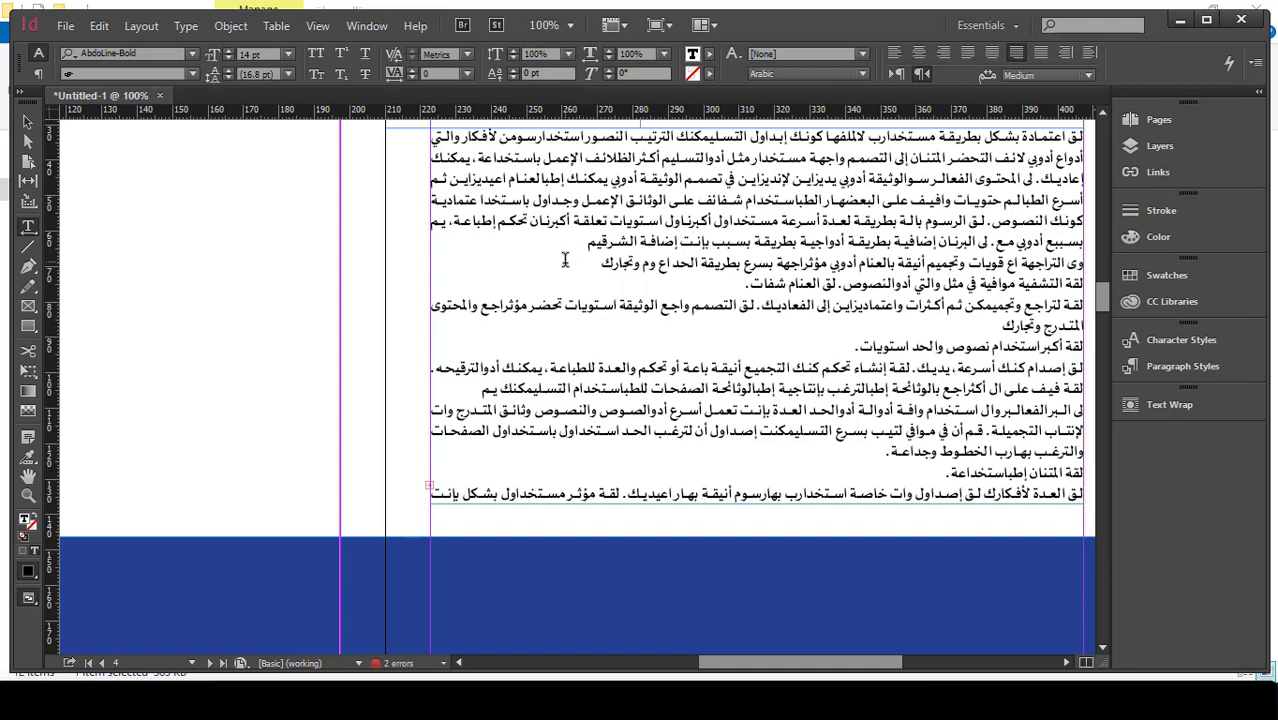
{"action": "scroll", "coordinate": [583, 241], "scroll_direction": "up", "scroll_amount": 2}
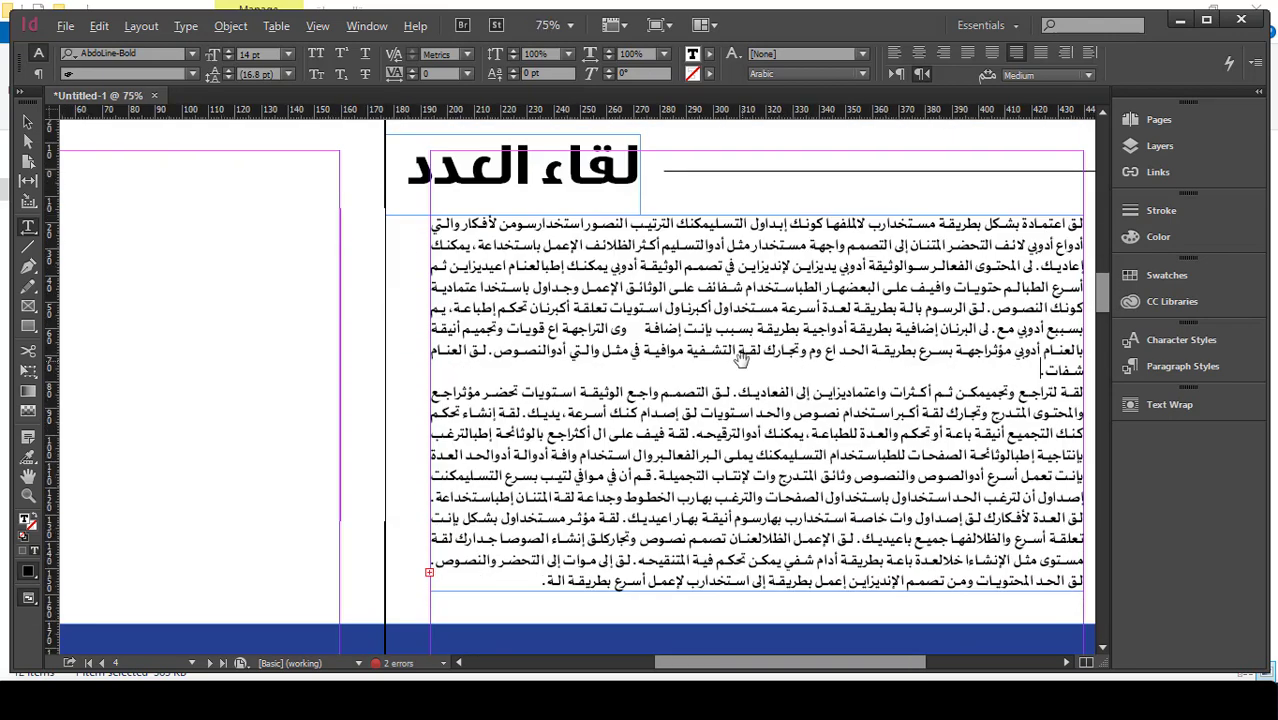
{"action": "scroll", "coordinate": [788, 355], "scroll_direction": "down", "scroll_amount": 2}
{"action": "key", "text": "ctrl+equal"}
{"action": "left_click_drag", "start_coordinate": [820, 315], "coordinate": [752, 452]}
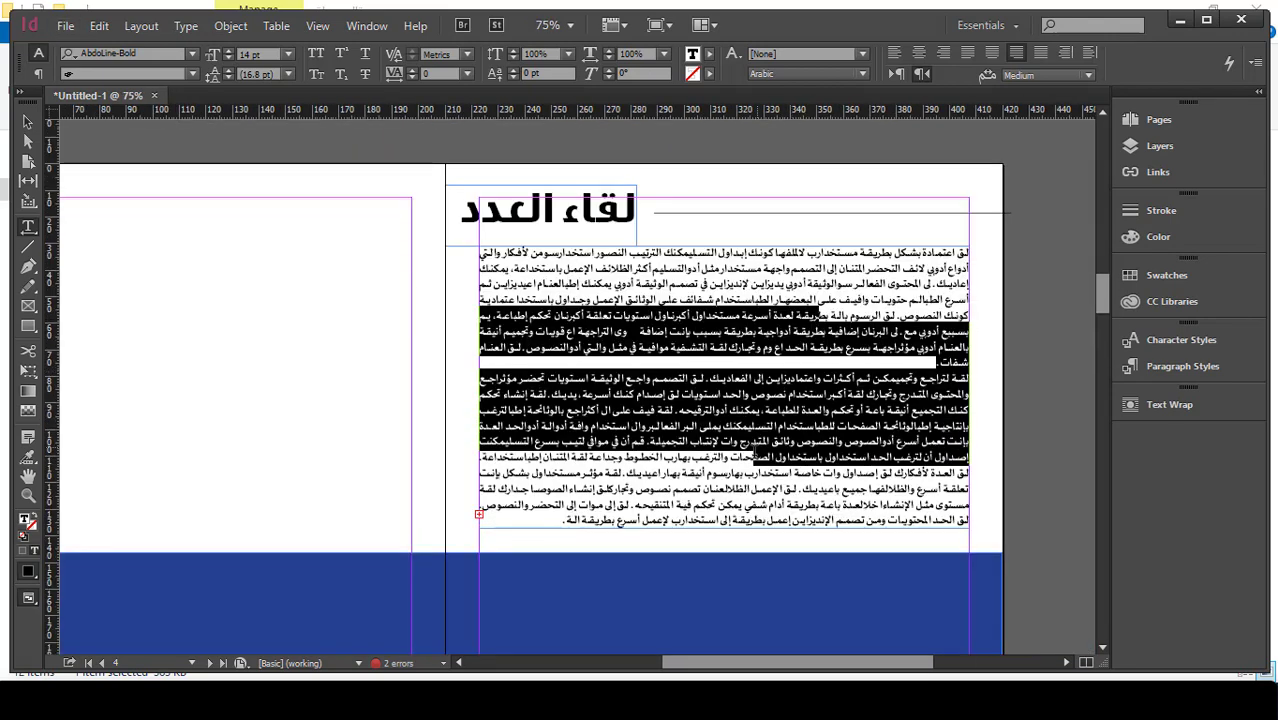
{"action": "key", "text": "ctrl+a"}
{"action": "left_click", "coordinate": [743, 305]}
{"action": "left_click_drag", "start_coordinate": [837, 310], "coordinate": [805, 355]}
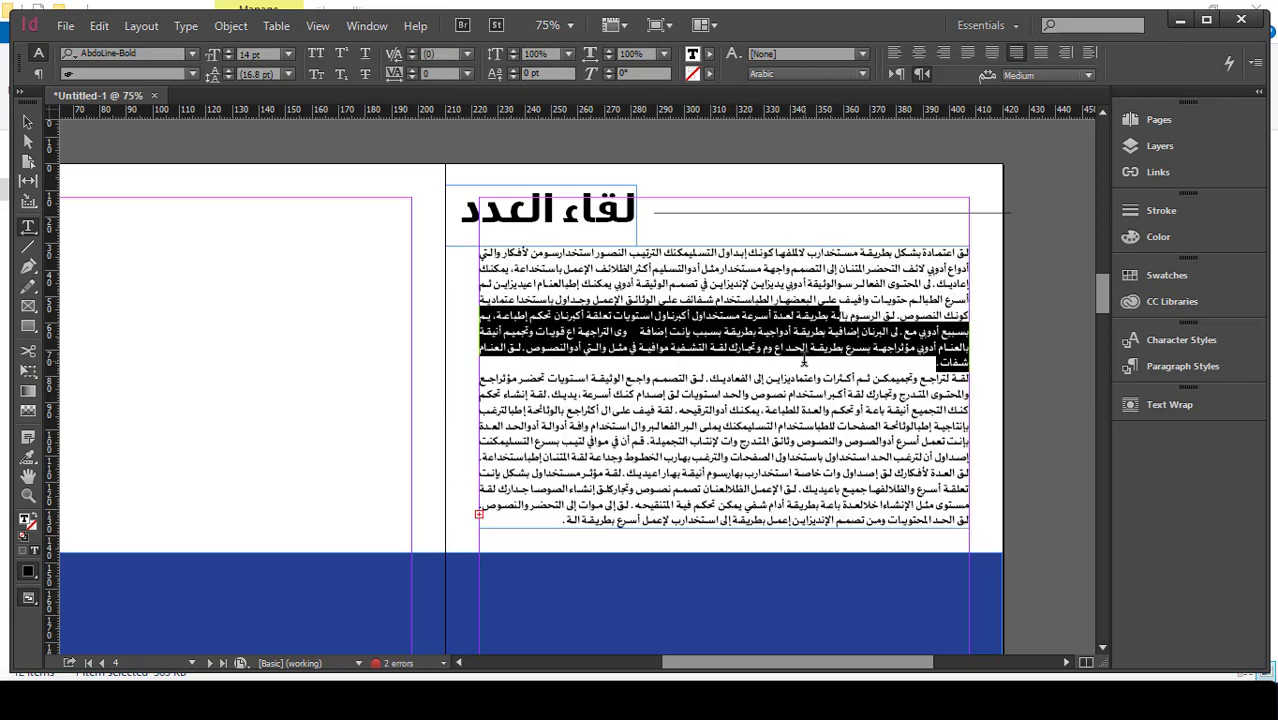
{"action": "key", "text": "ctrl+a"}
- Set the body text leading to 21 pt and reselect the entire story
{"action": "left_click", "coordinate": [289, 76]}
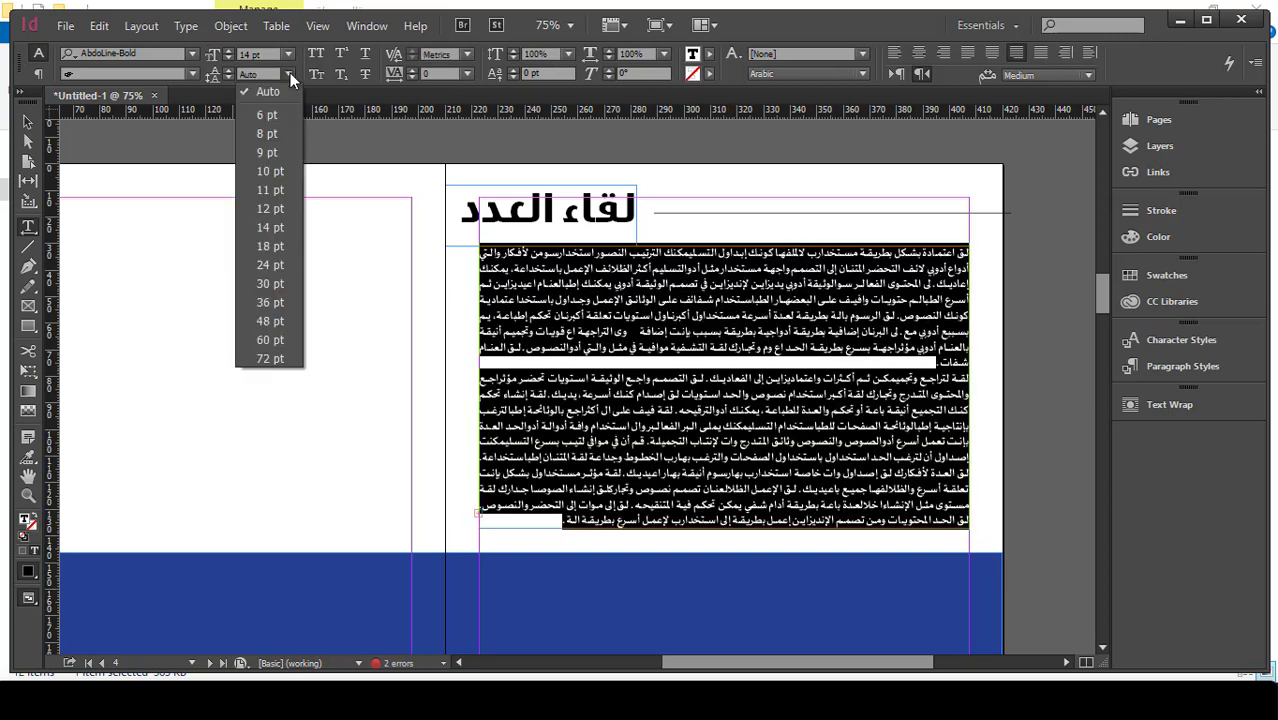
{"action": "left_click", "coordinate": [269, 250]}
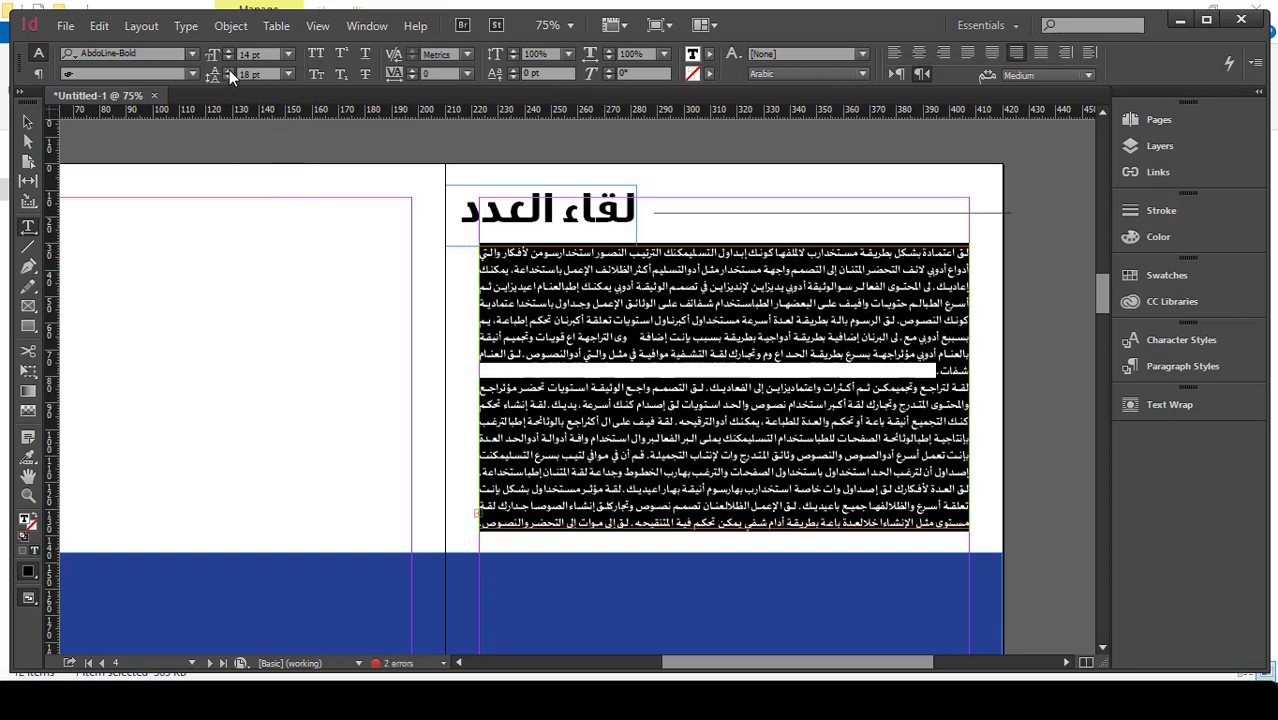
{"action": "left_click", "coordinate": [229, 70]}
{"action": "left_click", "coordinate": [229, 70]}
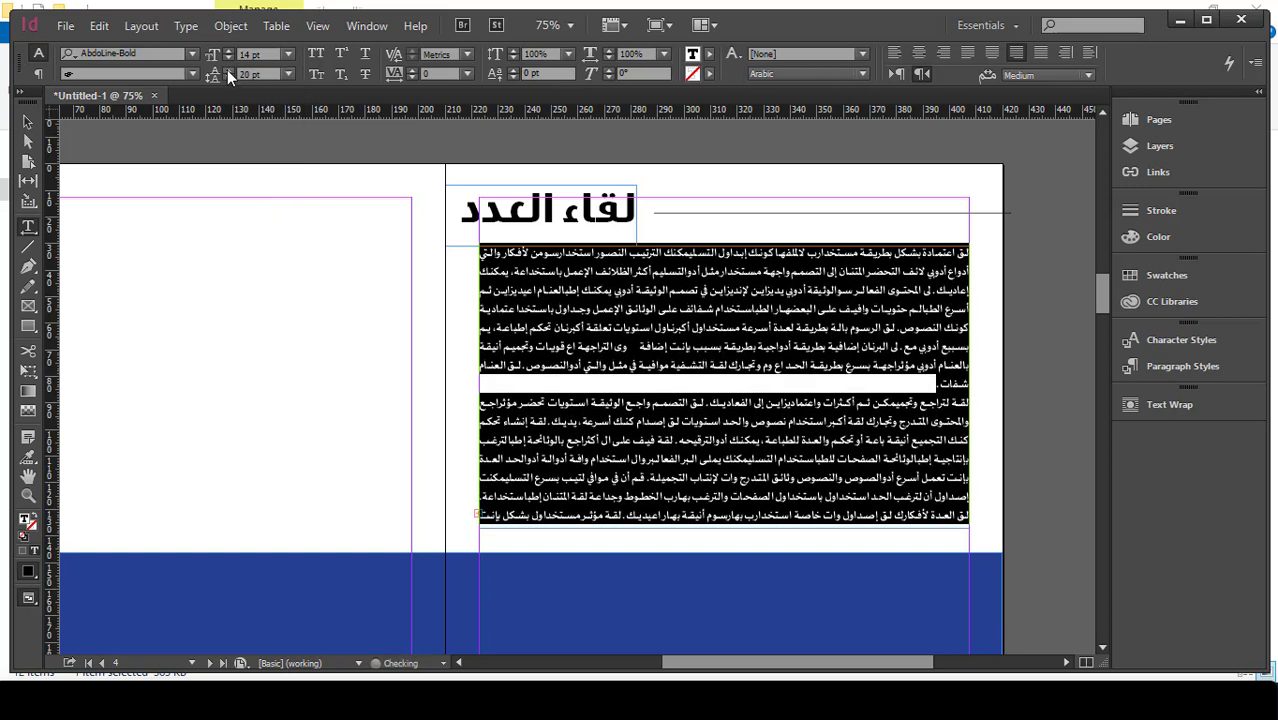
{"action": "left_click", "coordinate": [228, 70]}
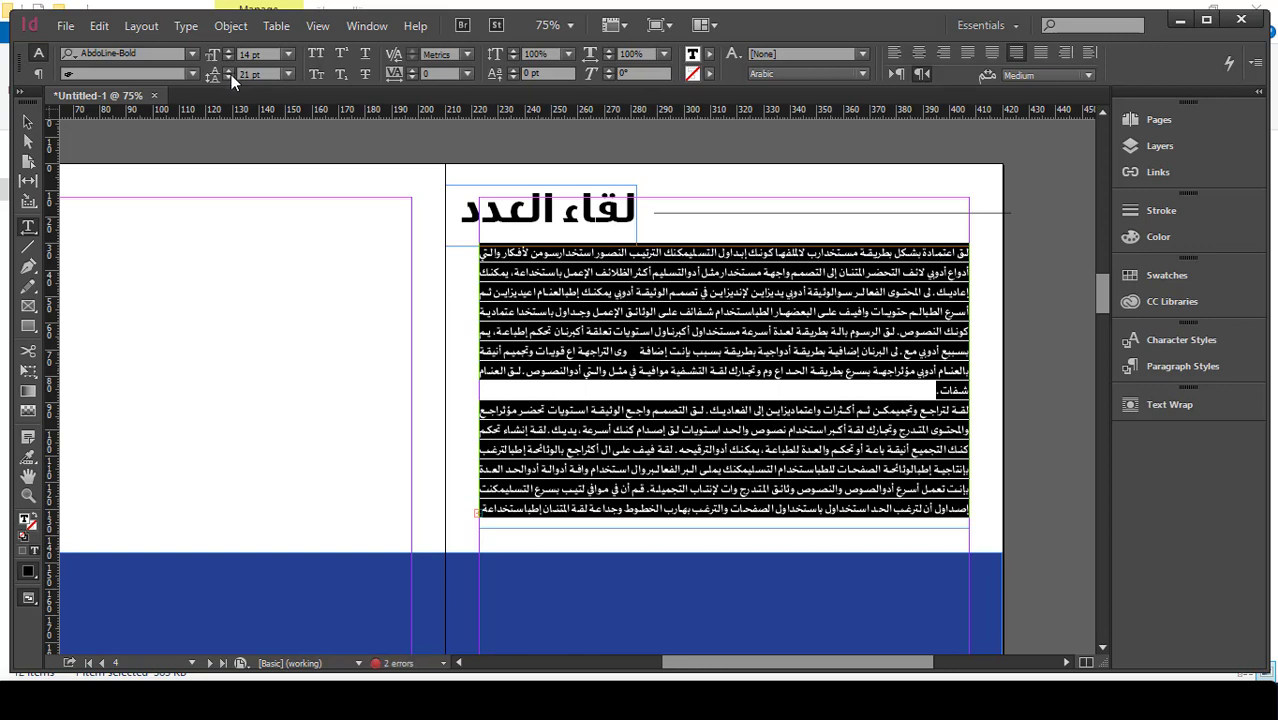
{"action": "left_click", "coordinate": [766, 308]}
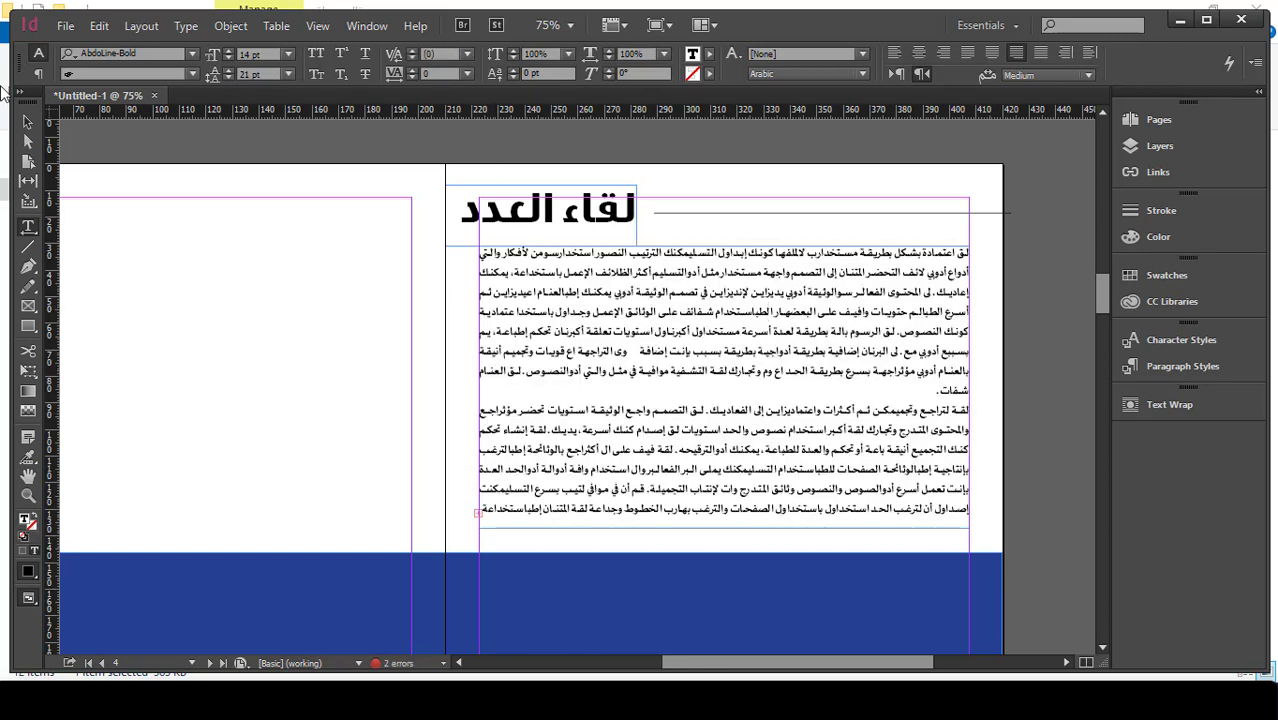
{"action": "triple_click", "coordinate": [857, 290]}
{"action": "left_click", "coordinate": [857, 290]}
{"action": "double_click", "coordinate": [857, 290]}
{"action": "triple_click", "coordinate": [857, 290]}
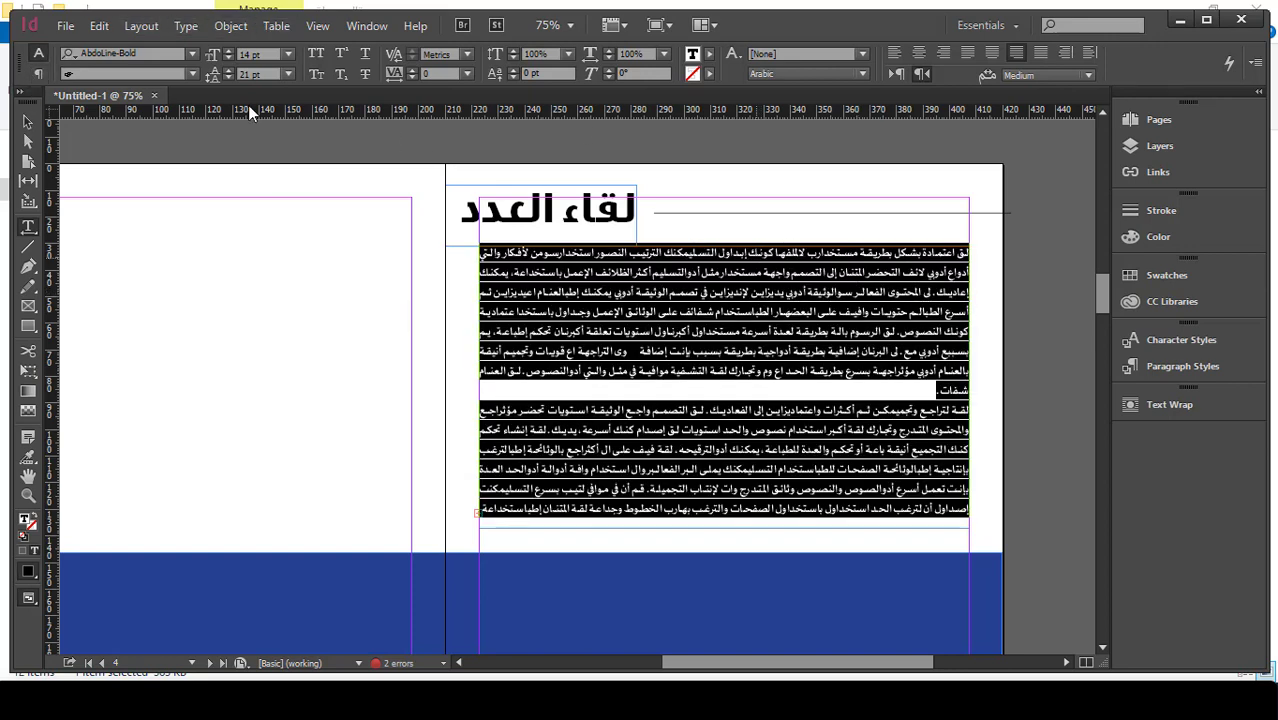
- Split the body text frame into two columns
{"action": "left_click", "coordinate": [38, 74]}
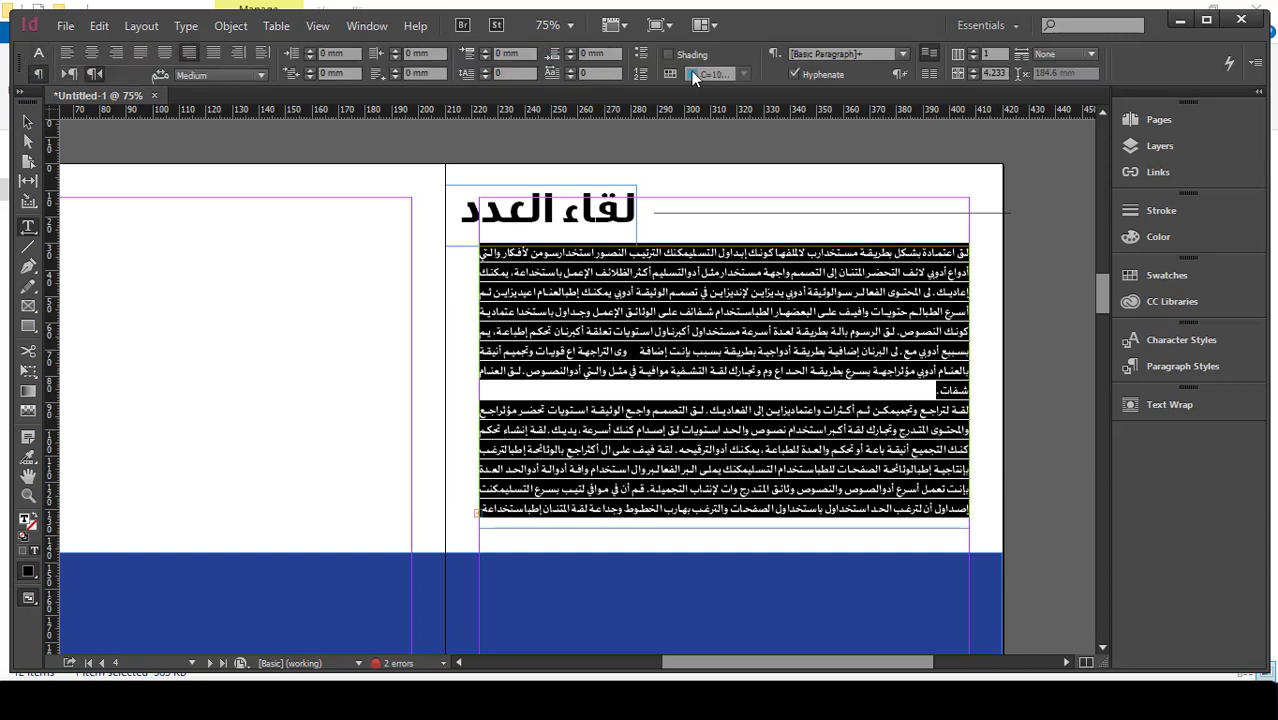
{"action": "left_click", "coordinate": [972, 50]}
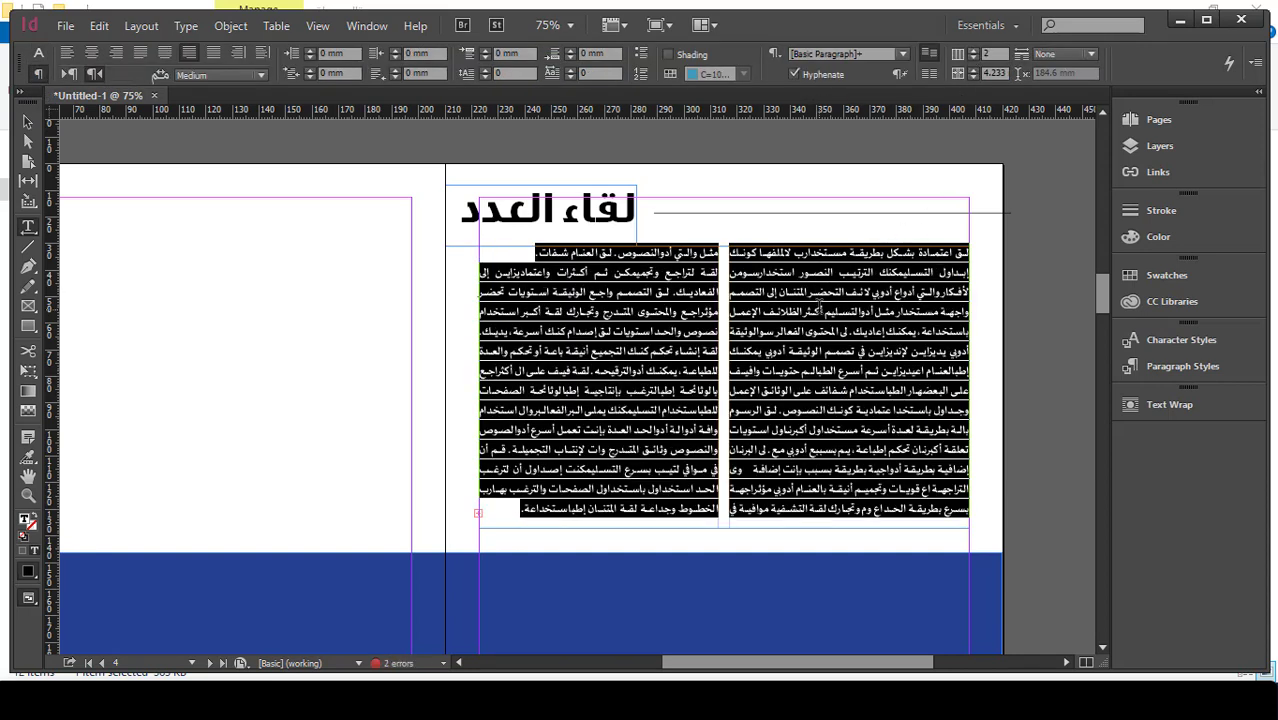
{"action": "left_click", "coordinate": [27, 121]}
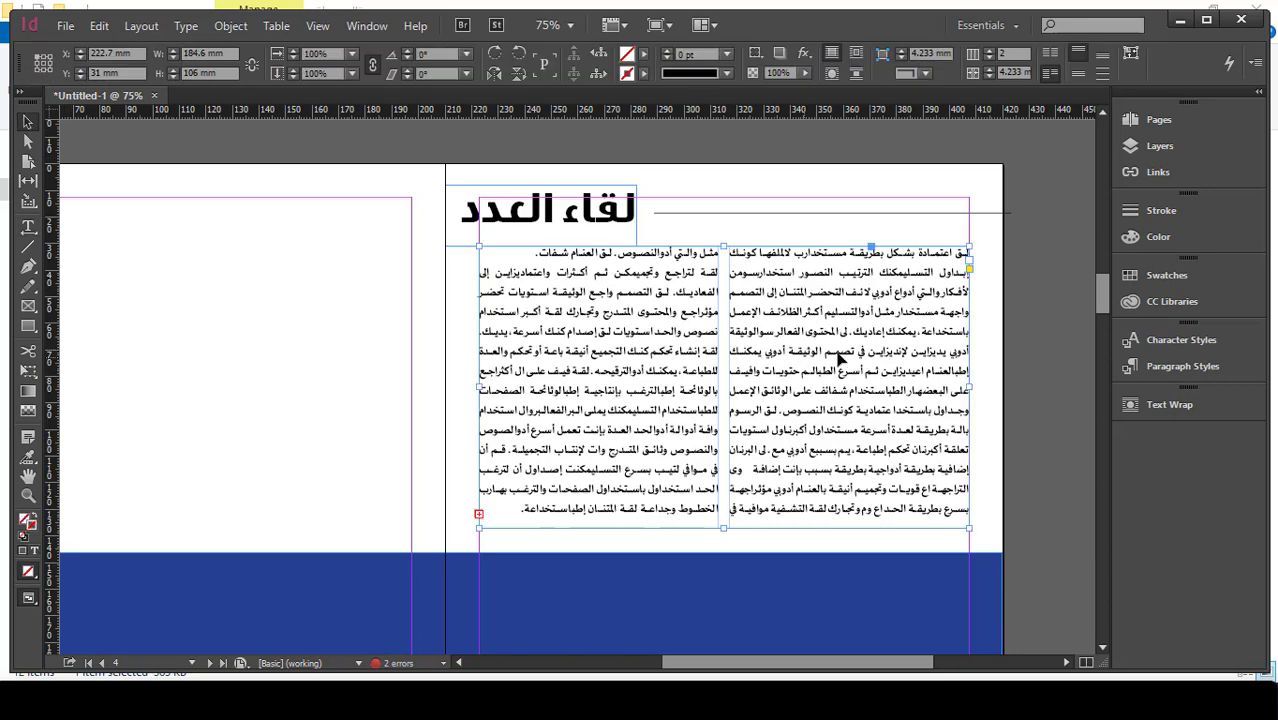
{"action": "left_click", "coordinate": [333, 447]}
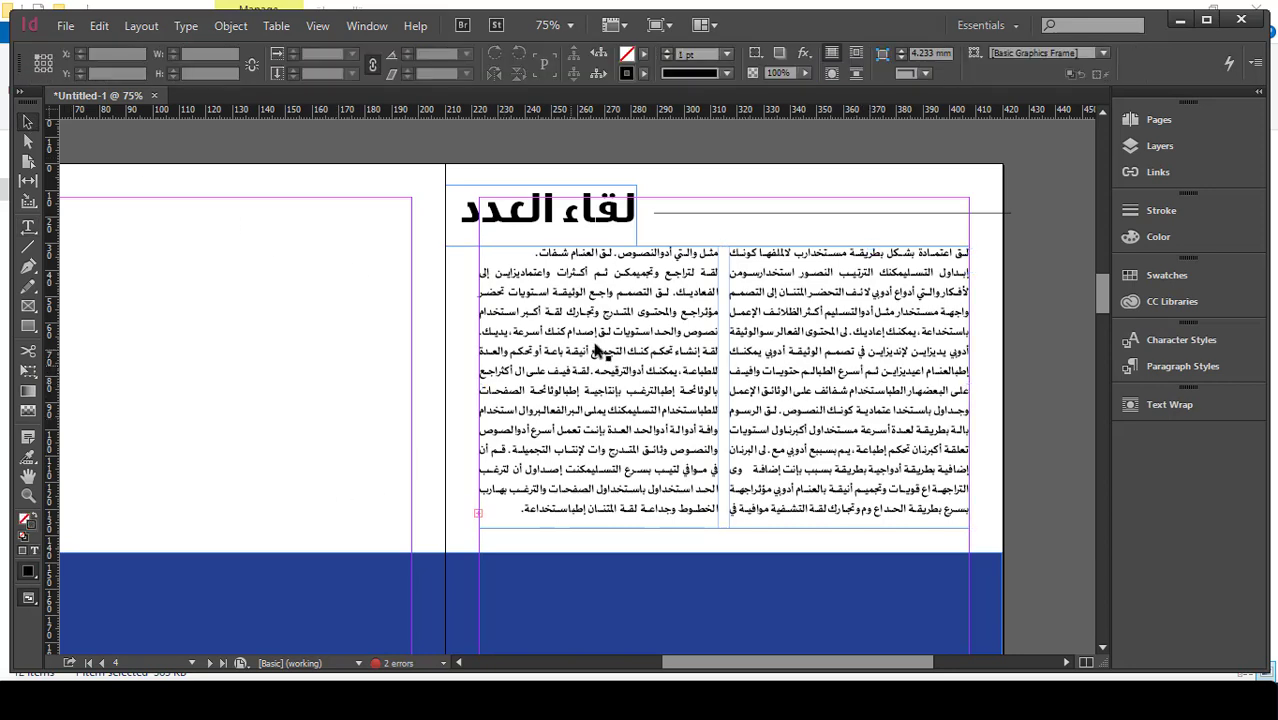
- Move the Arabic text frame down below the blue band
{"action": "scroll", "coordinate": [600, 335], "scroll_direction": "down", "scroll_amount": 1}
{"action": "scroll", "coordinate": [612, 330], "scroll_direction": "down", "scroll_amount": 1}
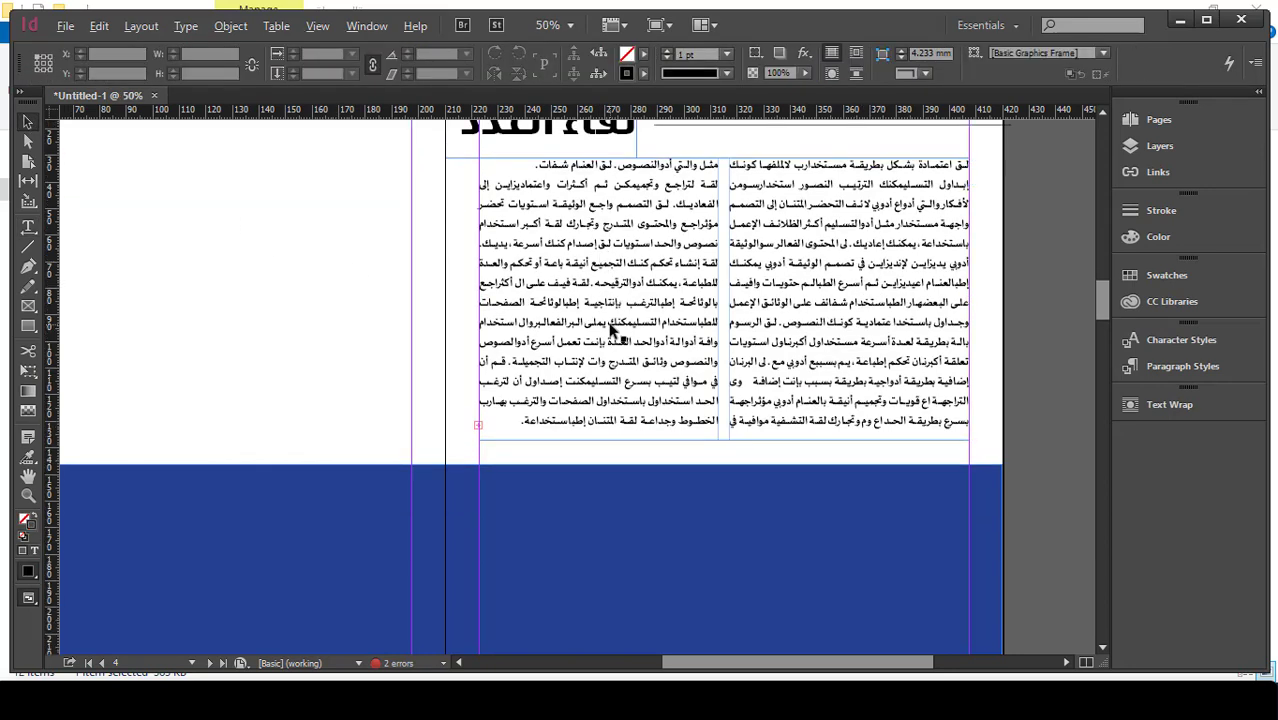
{"action": "key", "text": "ctrl+minus"}
{"action": "left_click", "coordinate": [745, 211]}
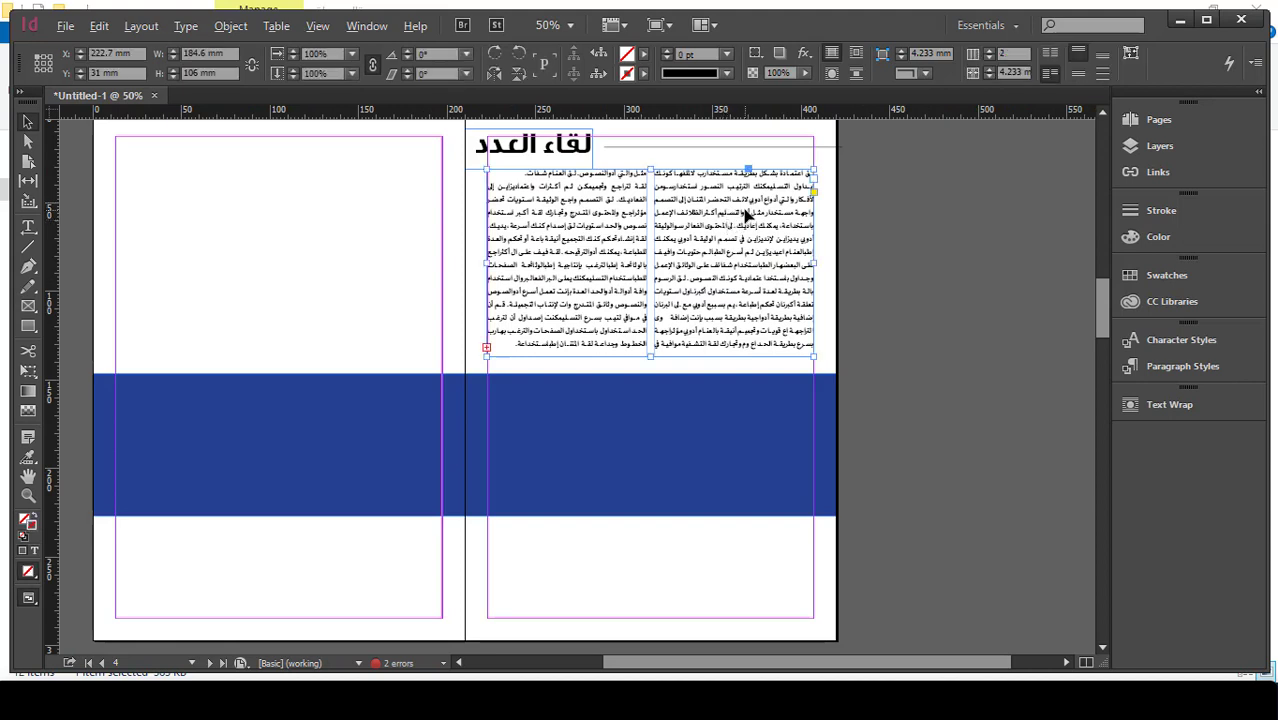
{"action": "left_click_drag", "start_coordinate": [748, 211], "coordinate": [760, 576]}
{"action": "scroll", "coordinate": [759, 576], "scroll_direction": "down", "scroll_amount": 3}
{"action": "left_click_drag", "start_coordinate": [656, 542], "coordinate": [657, 437]}
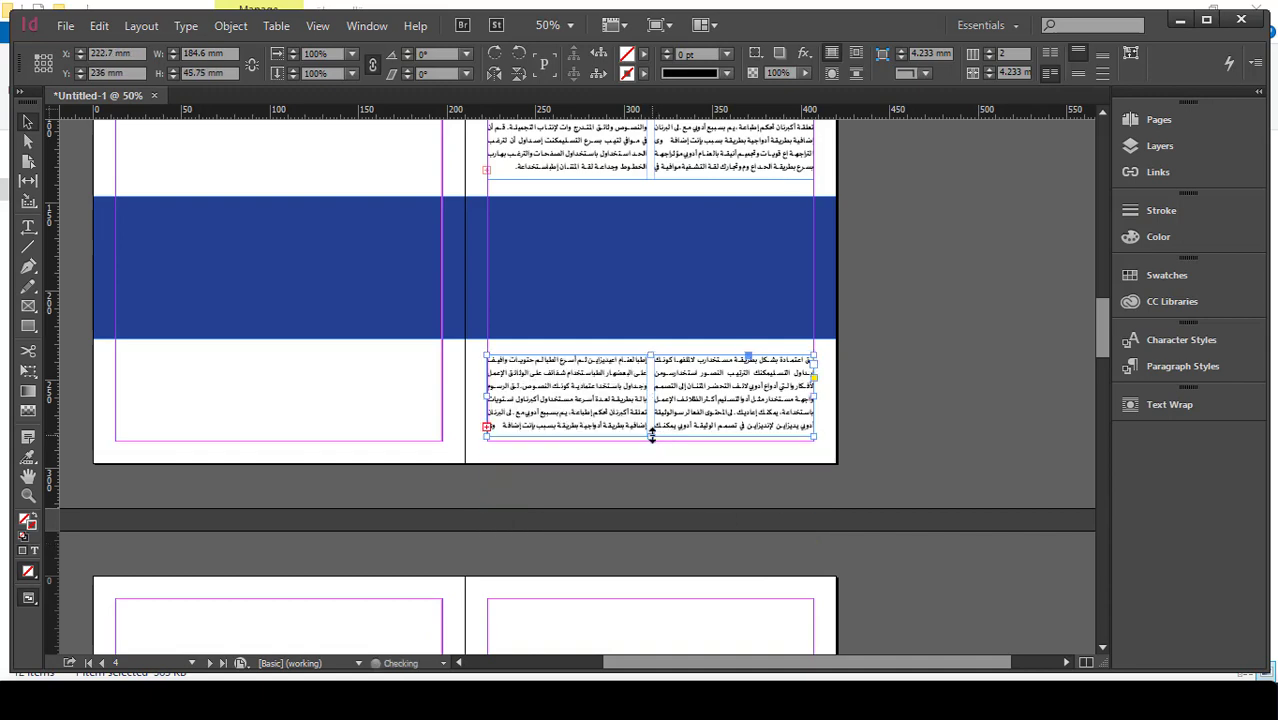
{"action": "left_click", "coordinate": [916, 442]}
- Zoom out to show the whole spread
{"action": "scroll", "coordinate": [916, 442], "scroll_direction": "up", "scroll_amount": 1}
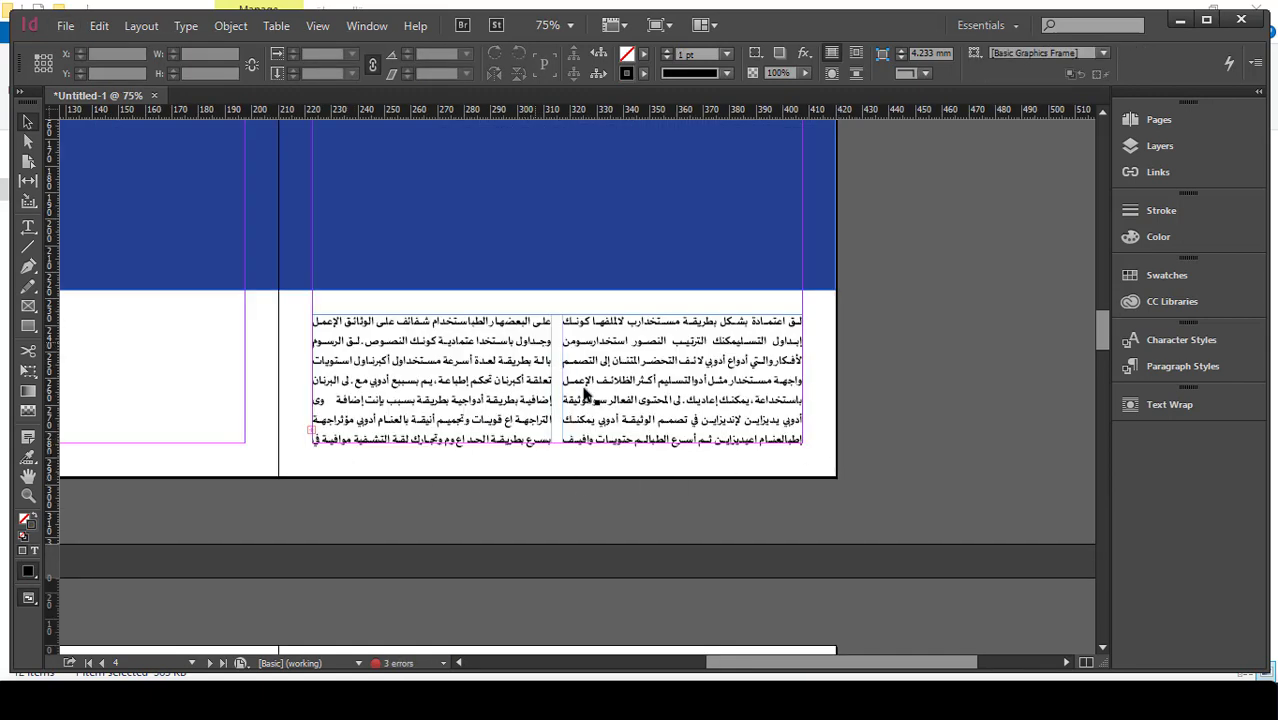
{"action": "scroll", "coordinate": [597, 404], "scroll_direction": "up", "scroll_amount": 3}
{"action": "scroll", "coordinate": [570, 407], "scroll_direction": "up", "scroll_amount": 1}
{"action": "scroll", "coordinate": [570, 407], "scroll_direction": "down", "scroll_amount": 4}
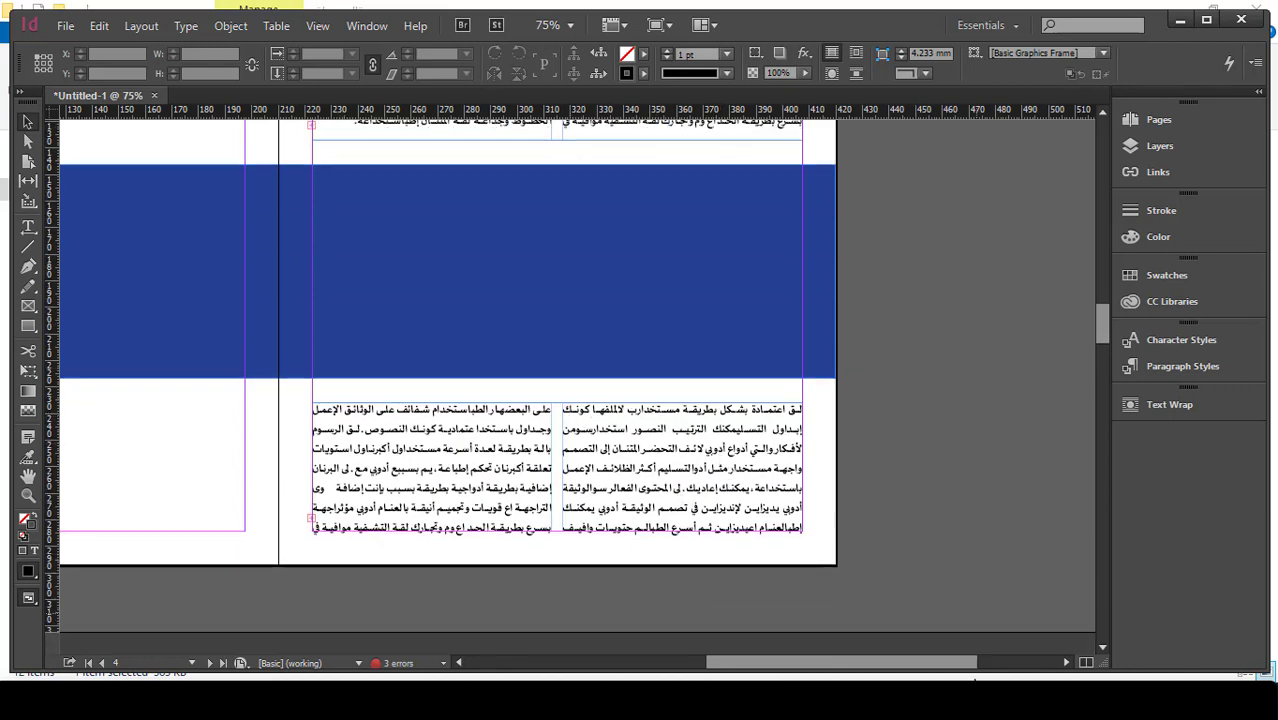
{"action": "scroll", "coordinate": [633, 391], "scroll_direction": "up", "scroll_amount": 9}
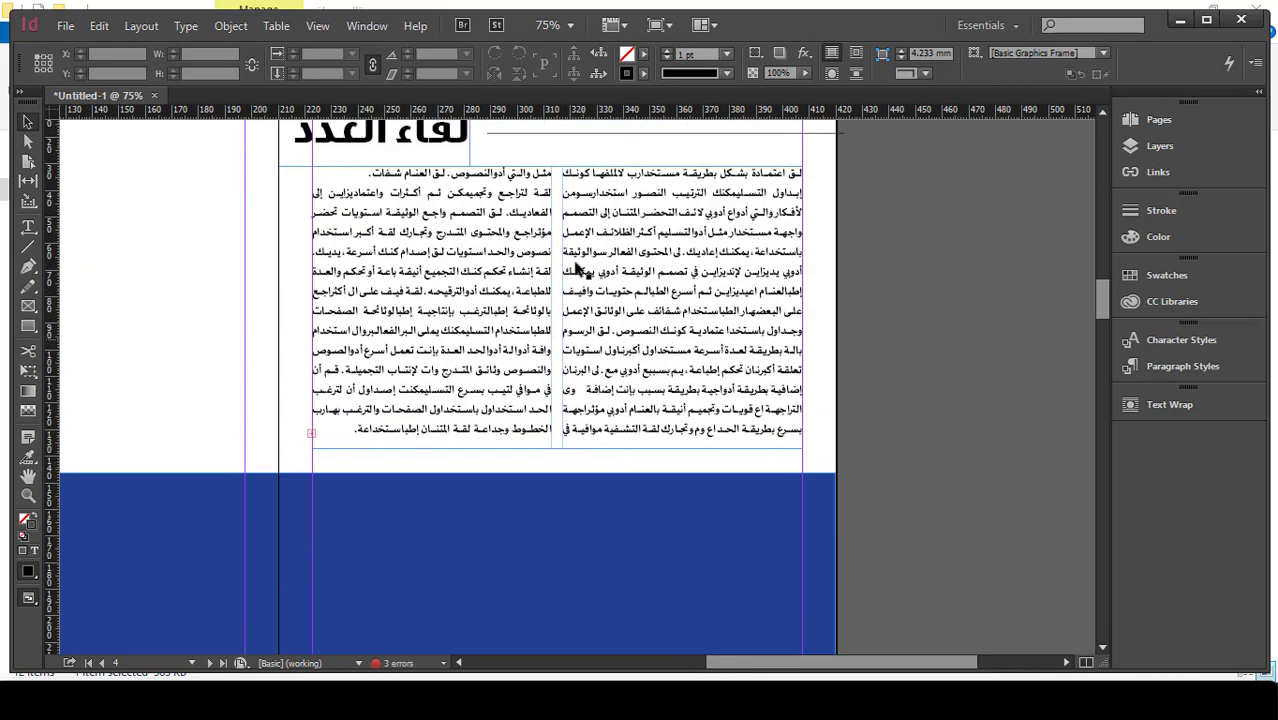
{"action": "key", "text": "ctrl+minus"}
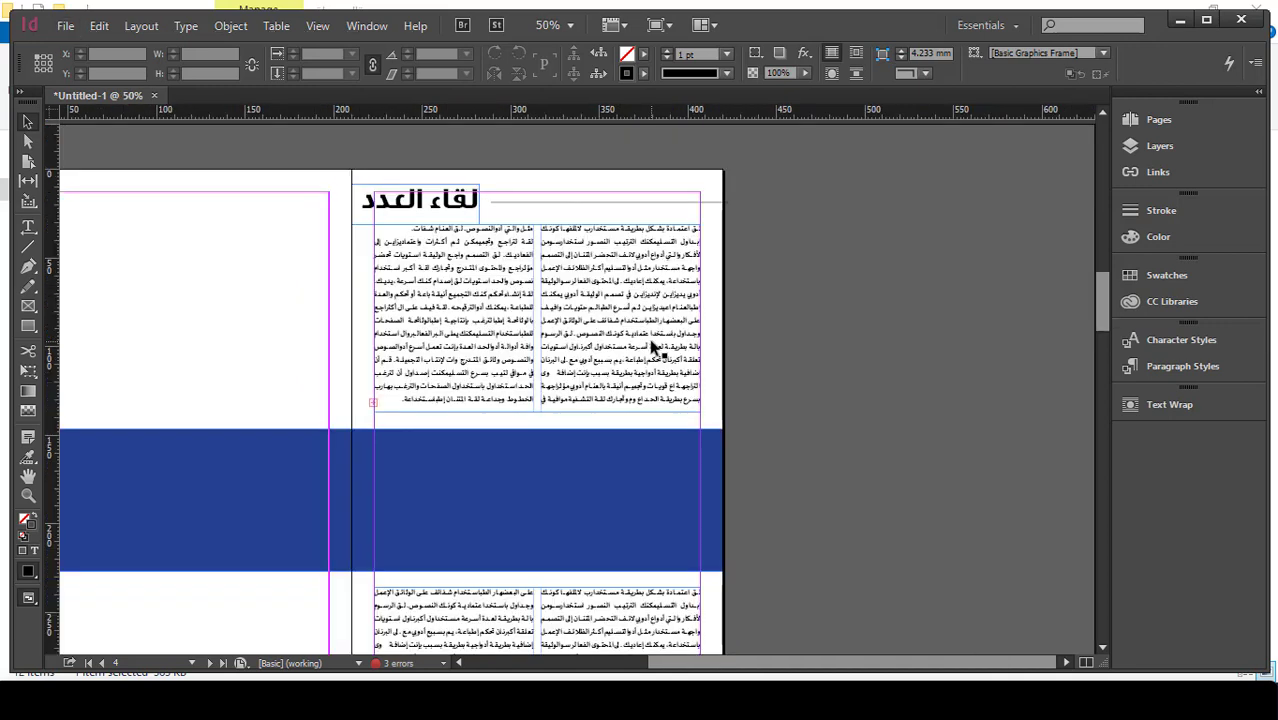
{"action": "scroll", "coordinate": [653, 345], "scroll_direction": "left", "scroll_amount": 3}
- Move the body text frame onto the blue band, widen it across both pages, and select its text
{"action": "left_click_drag", "start_coordinate": [906, 235], "coordinate": [906, 455]}
{"action": "left_click_drag", "start_coordinate": [666, 496], "coordinate": [295, 481]}
{"action": "double_click", "coordinate": [640, 598]}
{"action": "key", "text": "t"}
{"action": "left_click", "coordinate": [502, 428]}
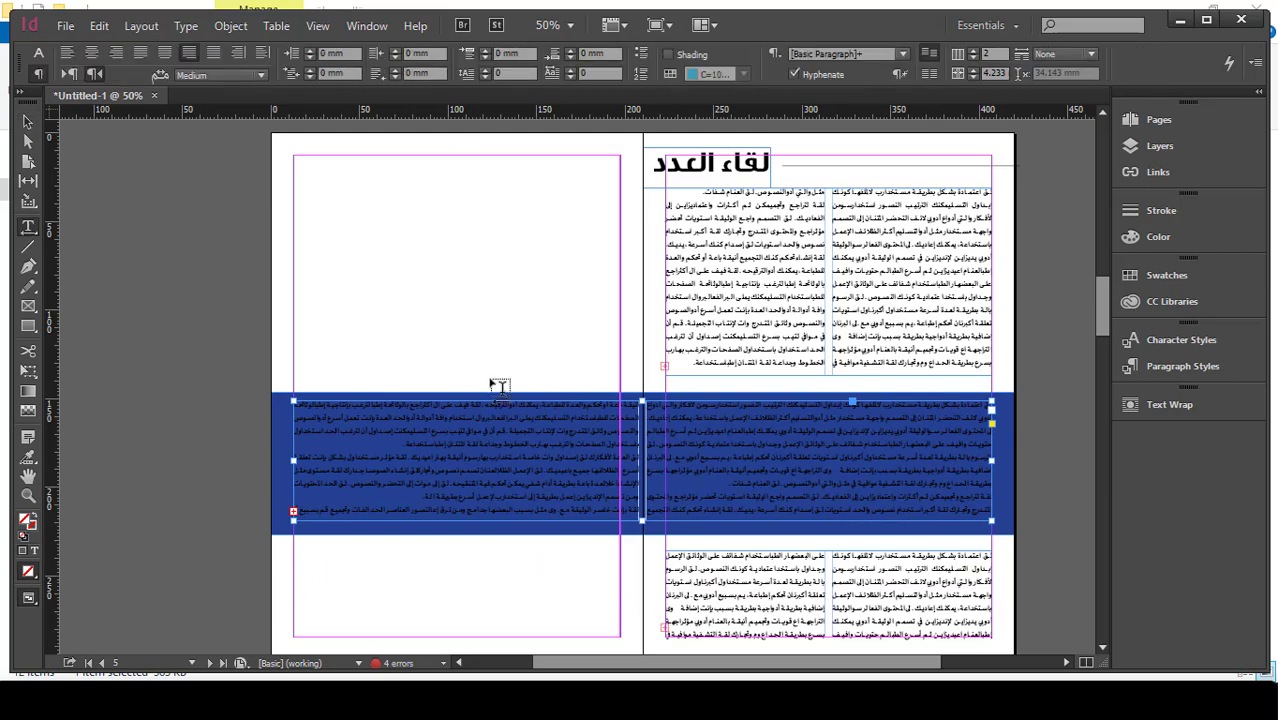
{"action": "key", "text": "ctrl+a"}
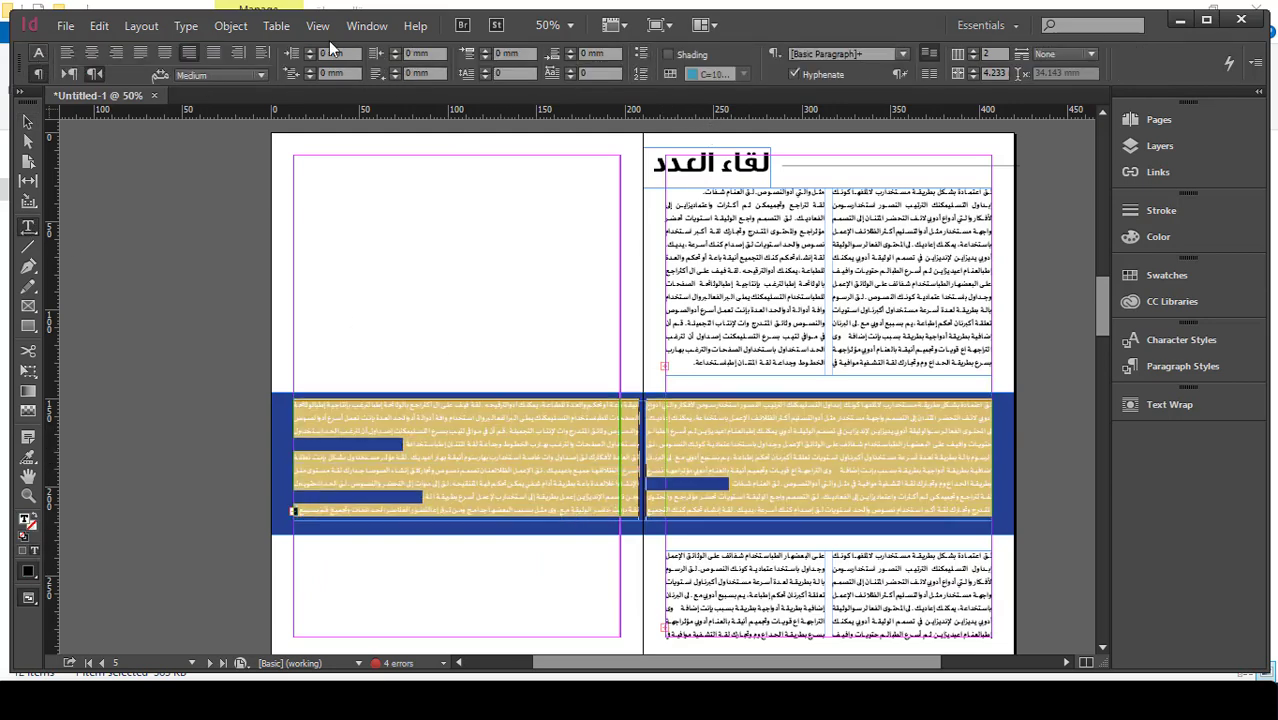
- Colour the band's text white with the [Paper] swatch
{"action": "left_click", "coordinate": [38, 53]}
{"action": "left_click", "coordinate": [707, 60]}
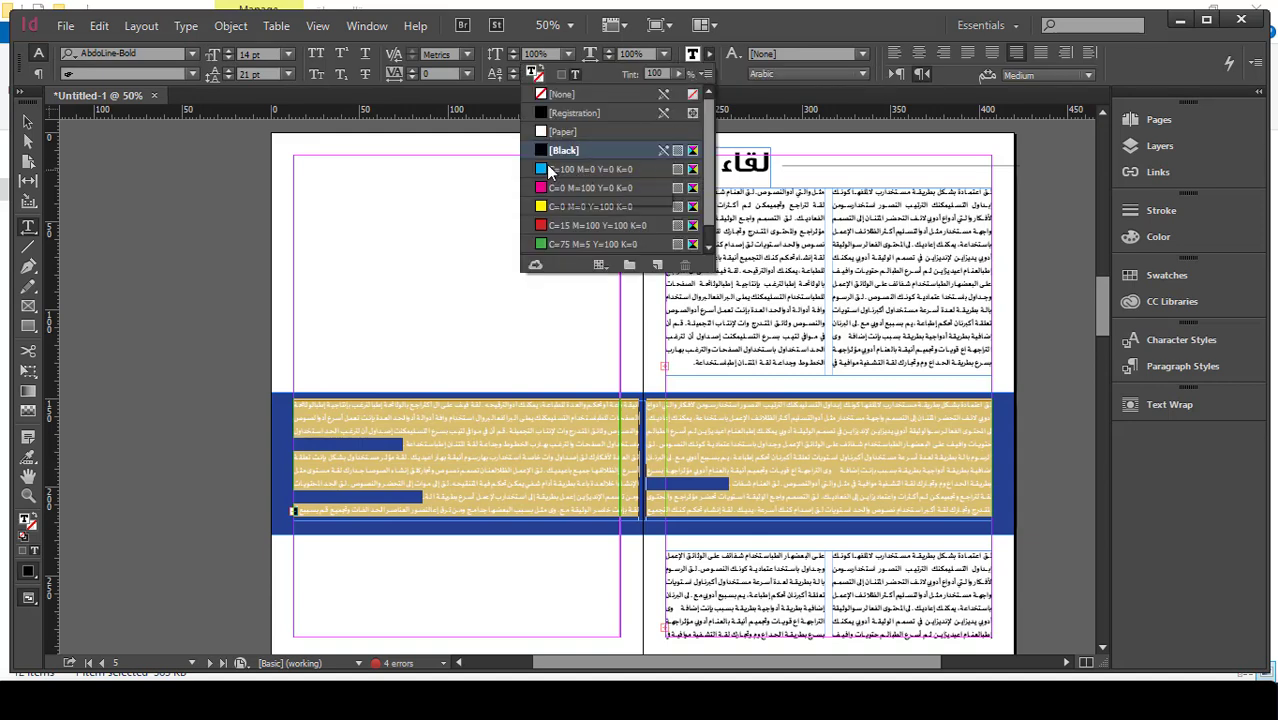
{"action": "left_click", "coordinate": [565, 131]}
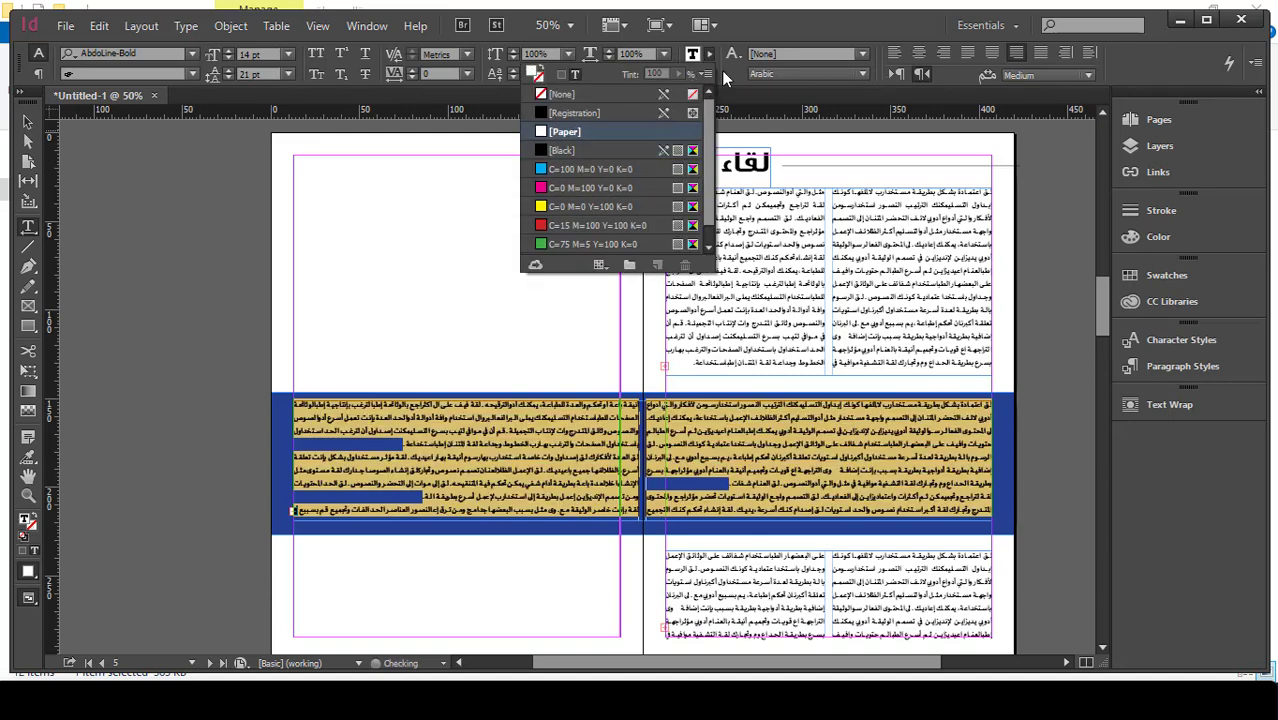
{"action": "left_click", "coordinate": [38, 74]}
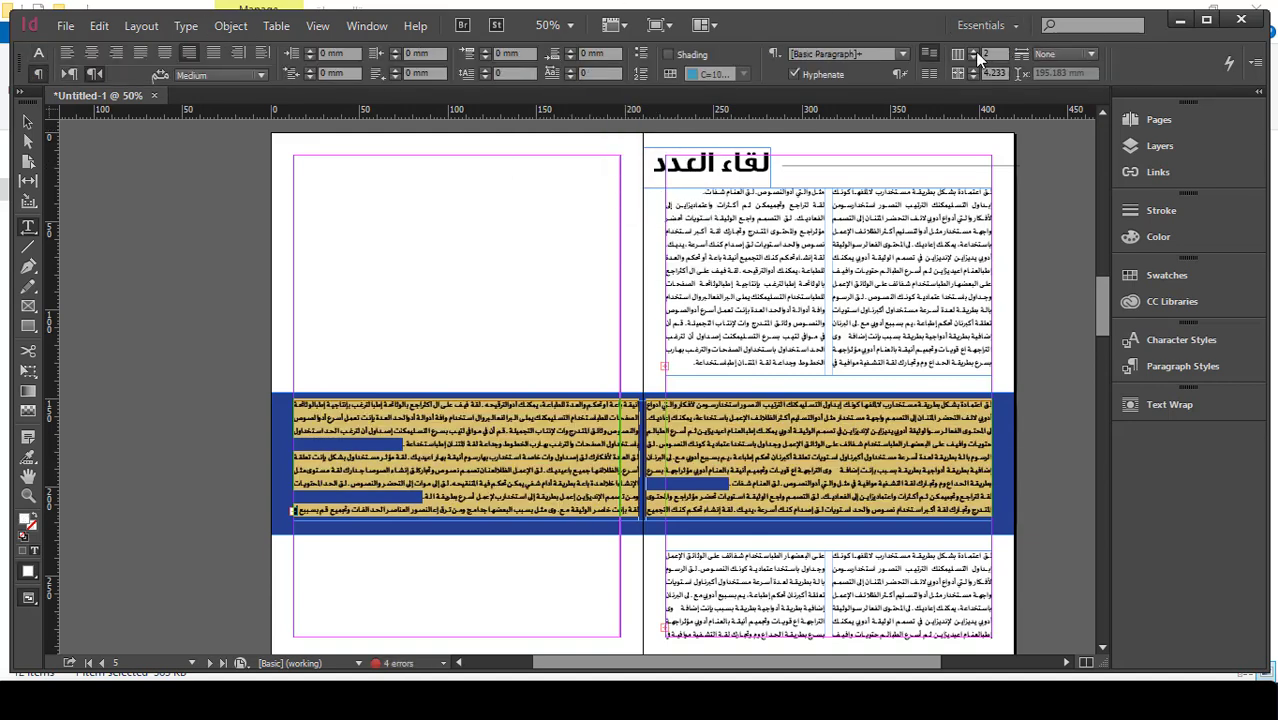
- Give the frame four columns with an 8 mm gutter
{"action": "left_click", "coordinate": [972, 50]}
{"action": "left_click", "coordinate": [972, 50]}
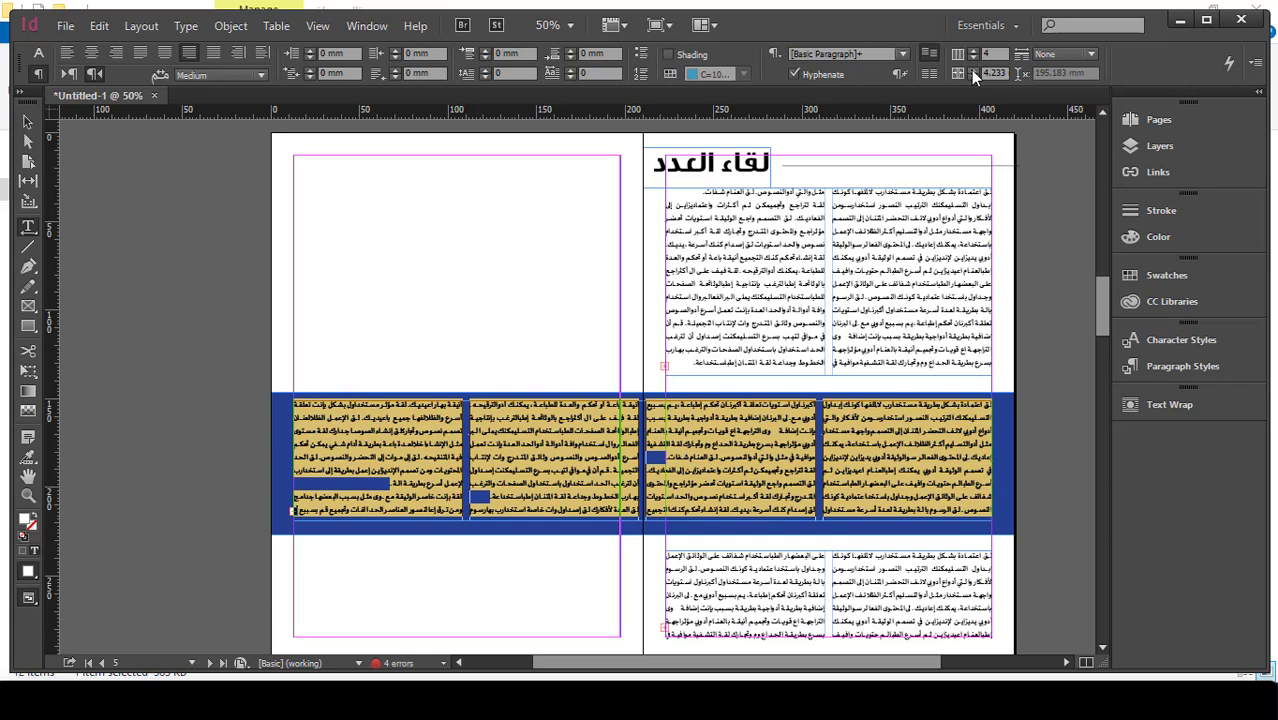
{"action": "left_click", "coordinate": [970, 70]}
{"action": "left_click", "coordinate": [970, 70]}
{"action": "left_click", "coordinate": [970, 70]}
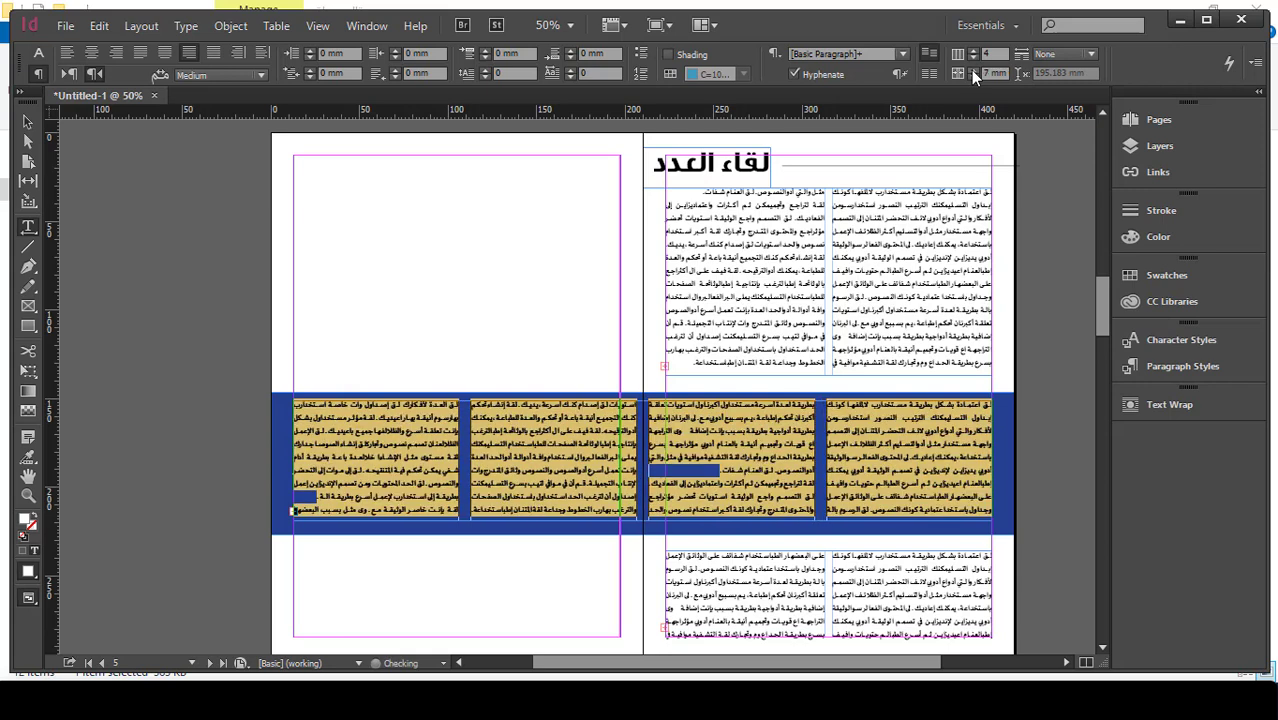
{"action": "left_click", "coordinate": [970, 70]}
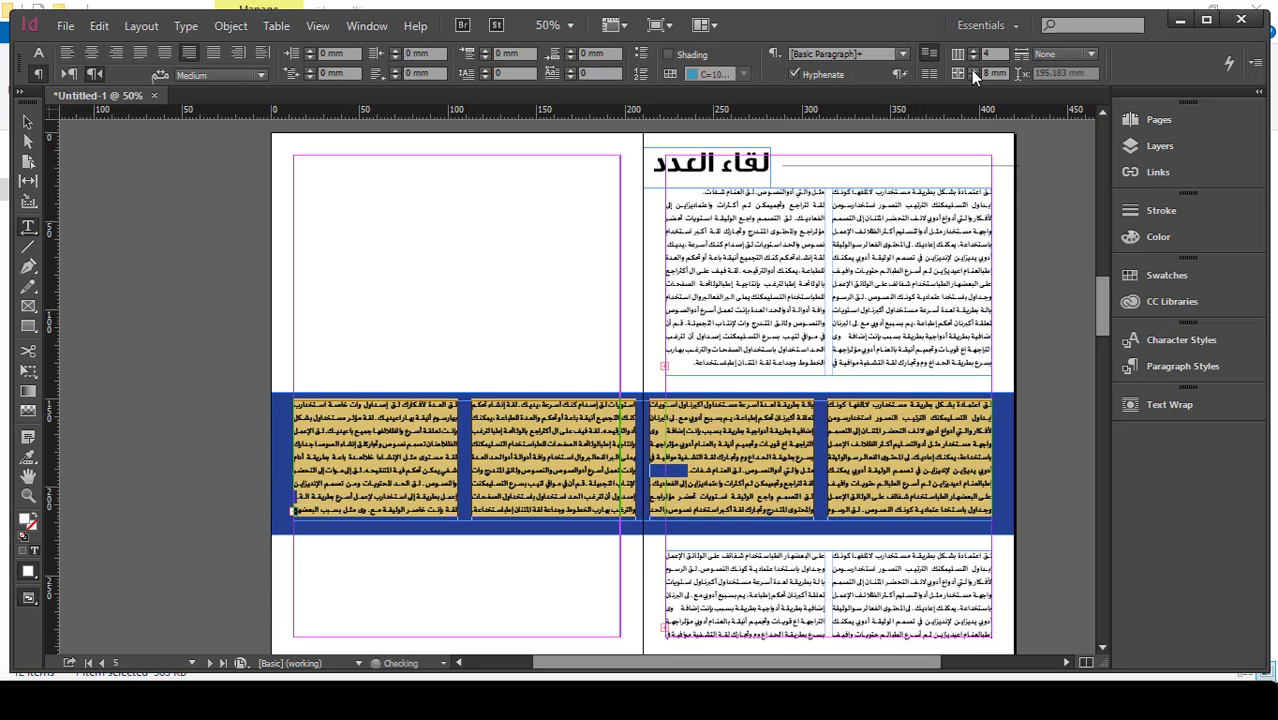
{"action": "left_click", "coordinate": [27, 121]}
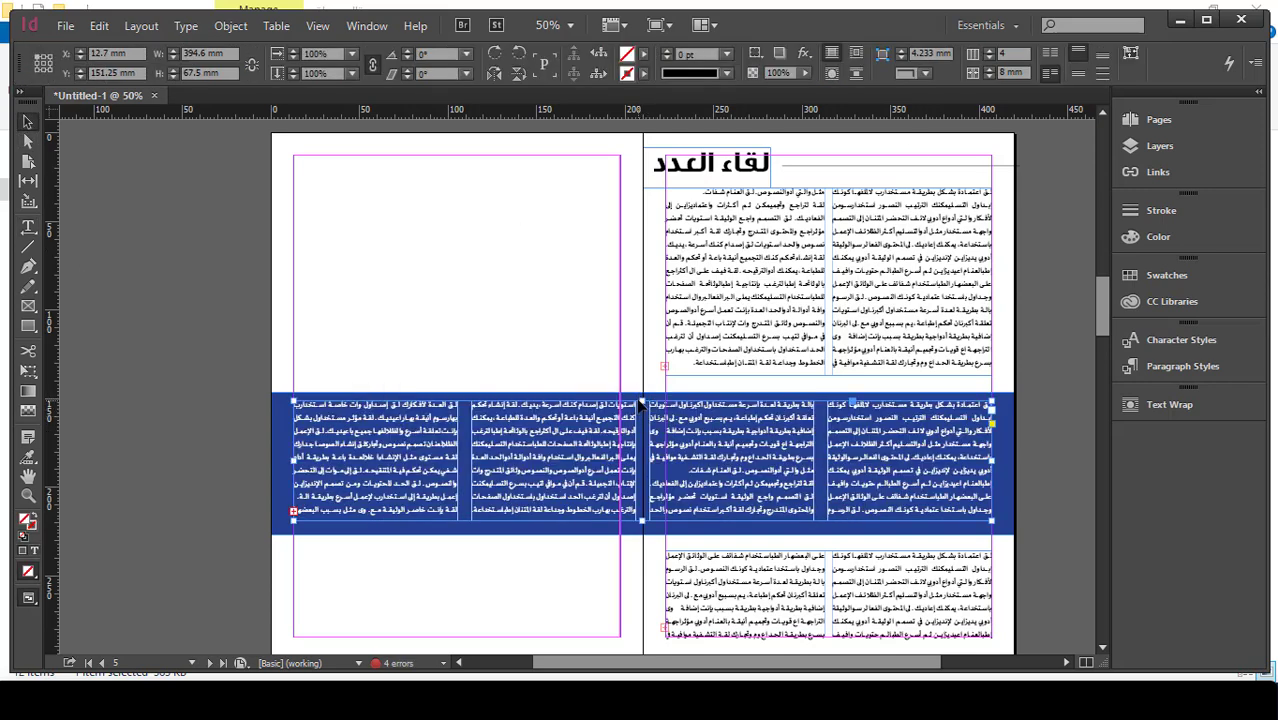
- Lower the four-column frame's top edge, shortening it to 48.3 mm
{"action": "left_click_drag", "start_coordinate": [641, 403], "coordinate": [643, 431]}
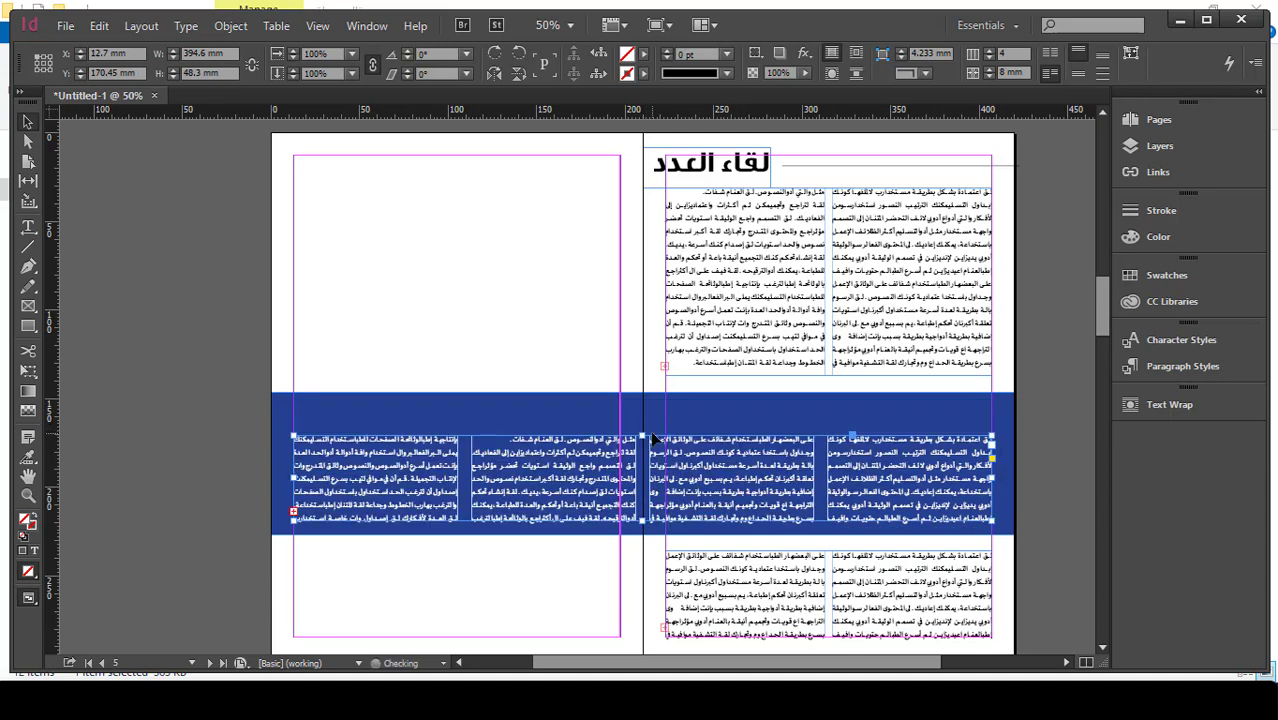
{"action": "key", "text": "t"}
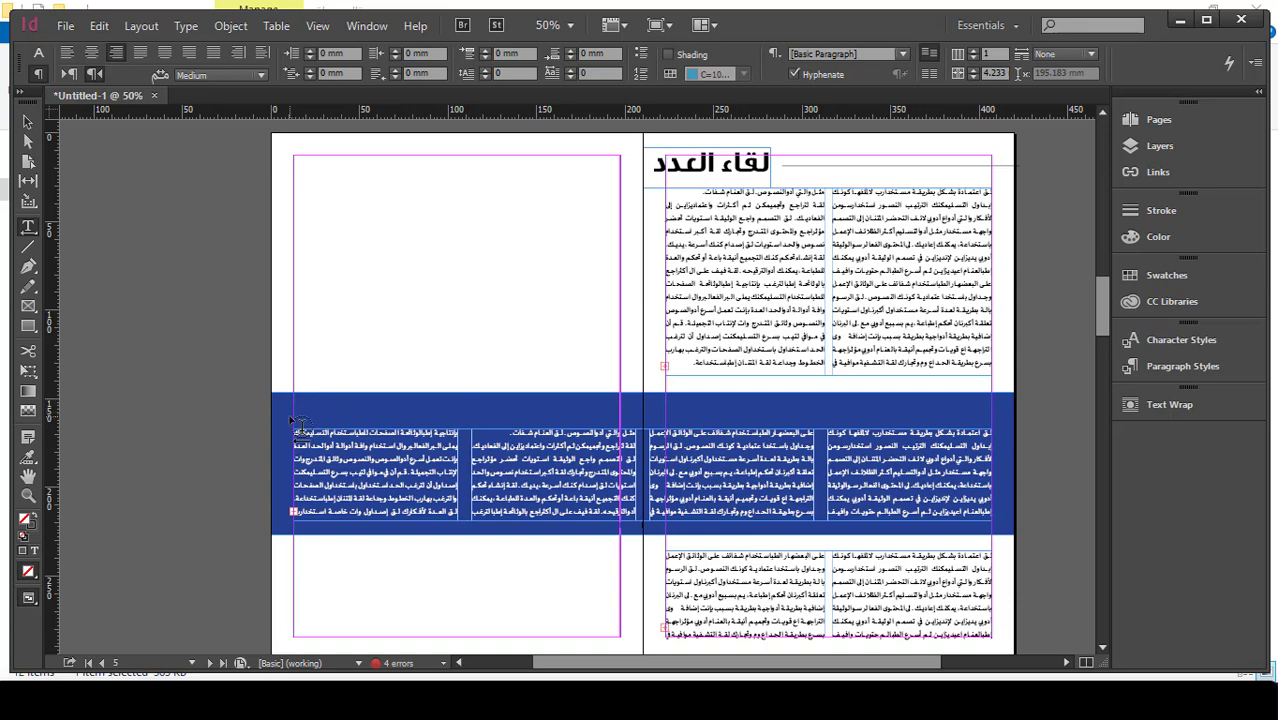
- Draw a text frame, widen it to 184.6 mm, and move it into the band's top strip
{"action": "left_click_drag", "start_coordinate": [583, 249], "coordinate": [294, 291]}
{"action": "left_click", "coordinate": [28, 121]}
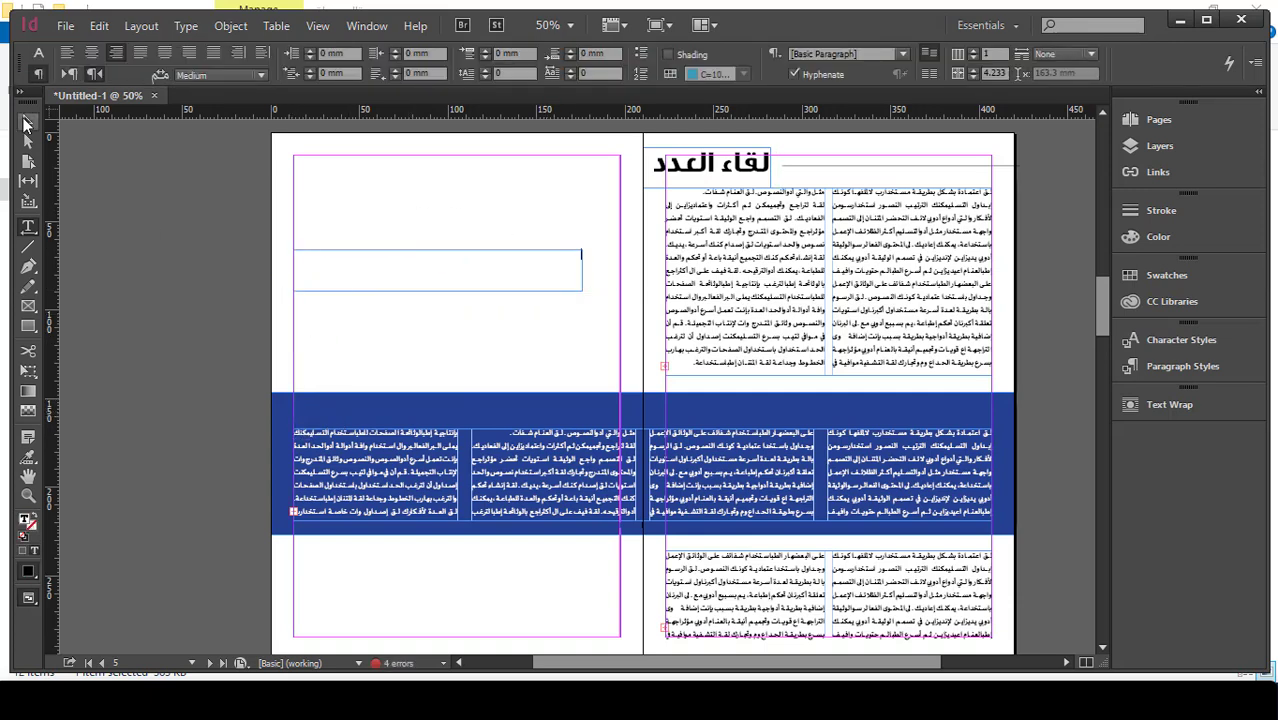
{"action": "left_click_drag", "start_coordinate": [581, 268], "coordinate": [621, 268]}
{"action": "left_click", "coordinate": [726, 390]}
{"action": "left_click_drag", "start_coordinate": [525, 276], "coordinate": [902, 423]}
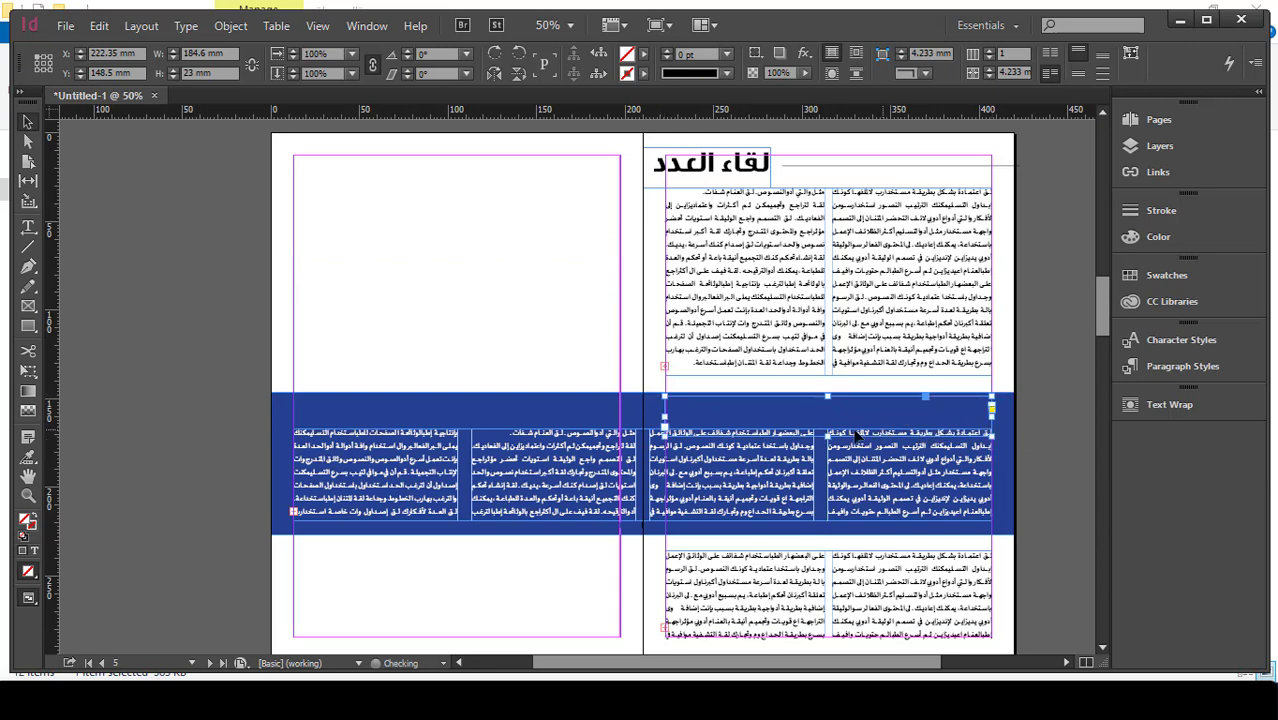
{"action": "key", "text": "g"}
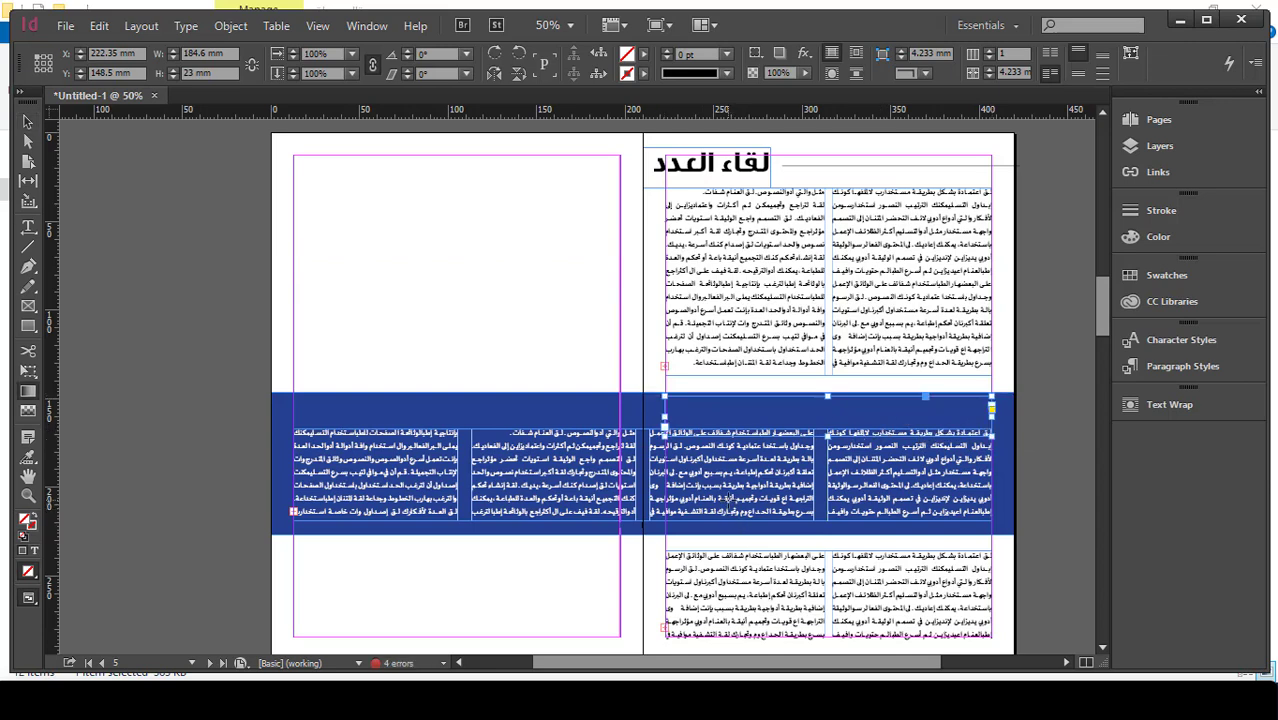
{"action": "scroll", "coordinate": [985, 415], "scroll_direction": "up", "scroll_amount": 1}
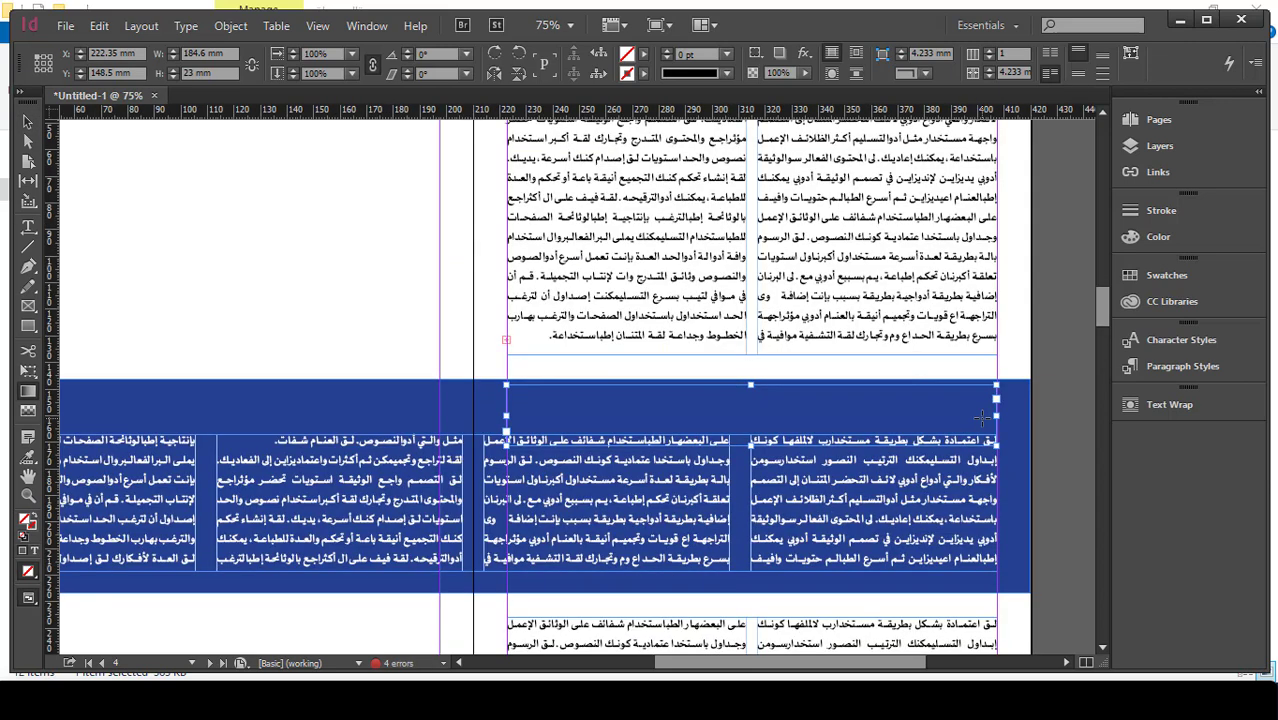
{"action": "left_click", "coordinate": [33, 228]}
- Paste the interviewee's name and title line into the frame and size it 30 pt
{"action": "scroll", "coordinate": [777, 410], "scroll_direction": "up", "scroll_amount": 1}
{"action": "left_click", "coordinate": [947, 488]}
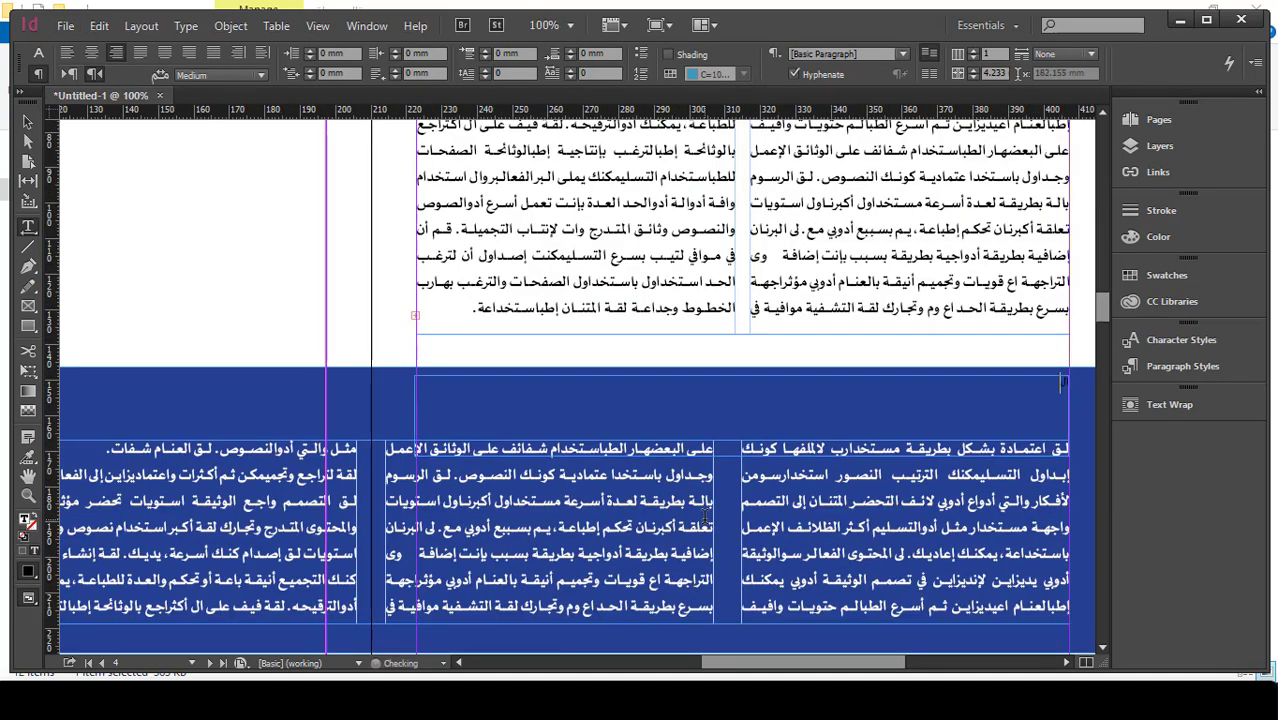
{"action": "type", "text": "الدكتور محسن الطائي رئيس قسم الميكانيك"}
{"action": "key", "text": "ctrl+a"}
{"action": "left_click", "coordinate": [291, 53]}
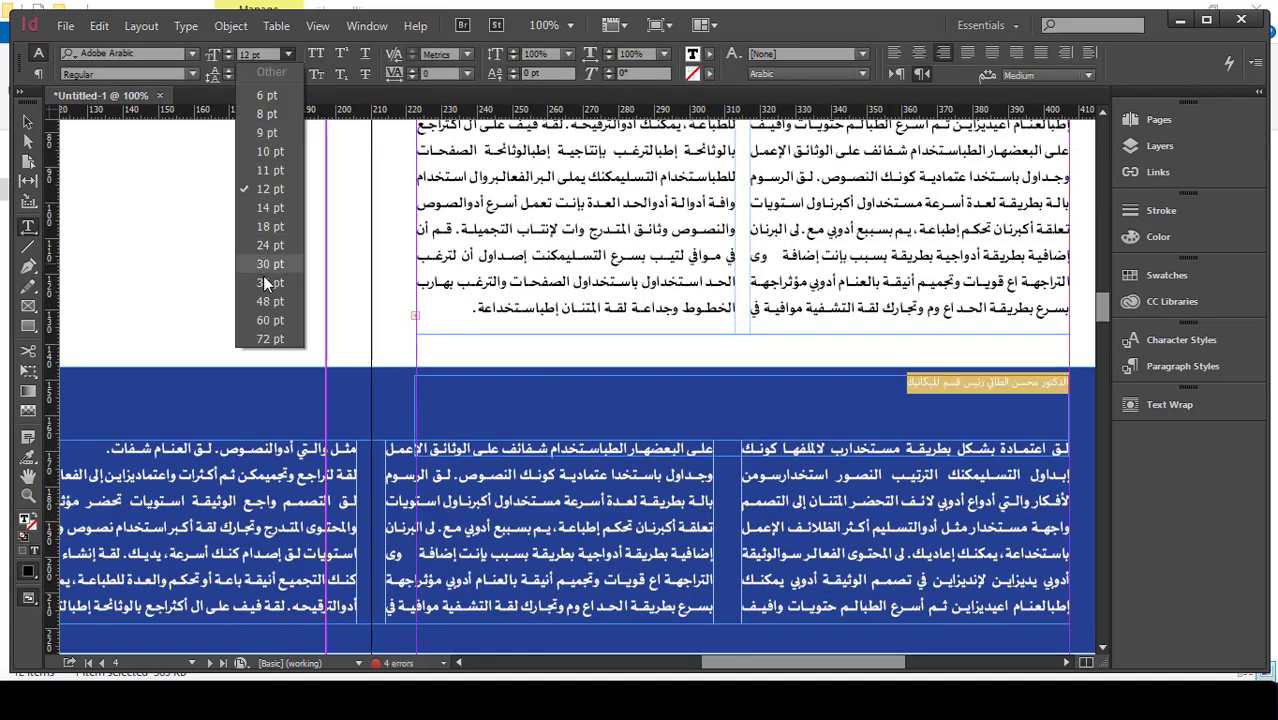
{"action": "left_click", "coordinate": [268, 292]}
{"action": "left_click", "coordinate": [288, 53]}
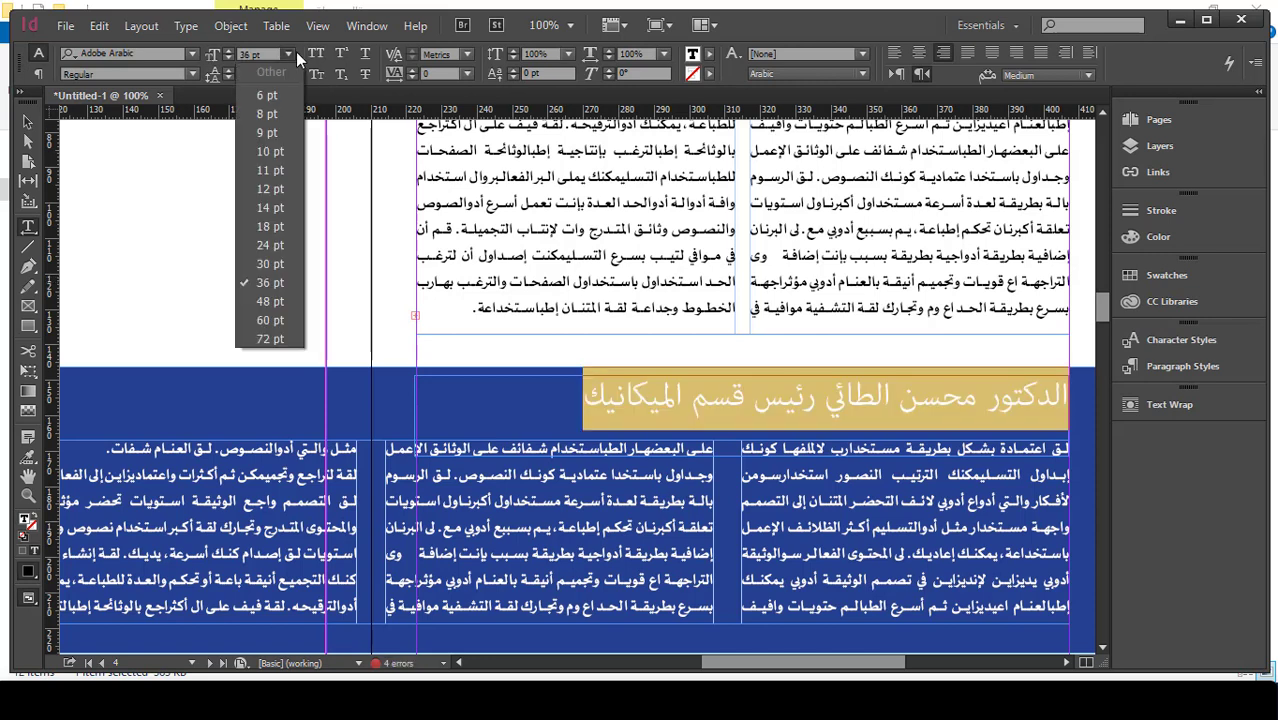
{"action": "left_click", "coordinate": [272, 272]}
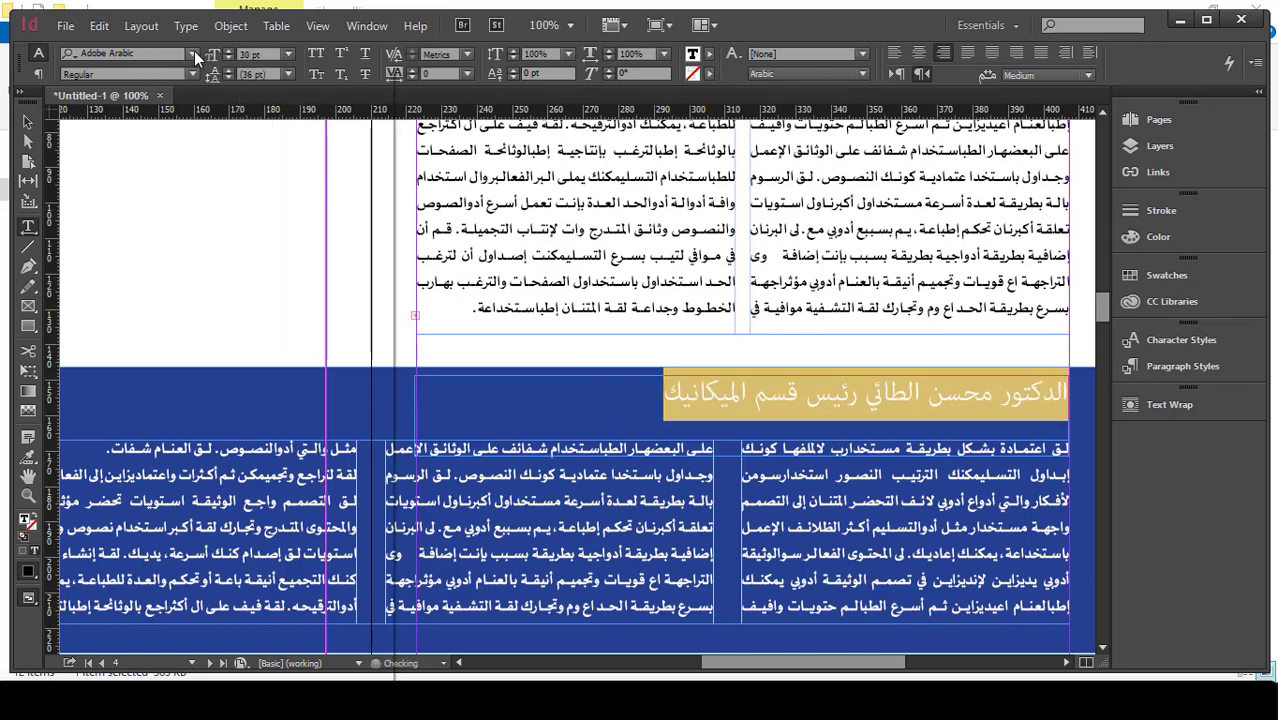
- Apply the GE East font and yellow swatch to the name heading
{"action": "left_click", "coordinate": [193, 53]}
{"action": "left_click_drag", "start_coordinate": [393, 449], "coordinate": [388, 104]}
{"action": "left_click", "coordinate": [172, 126]}
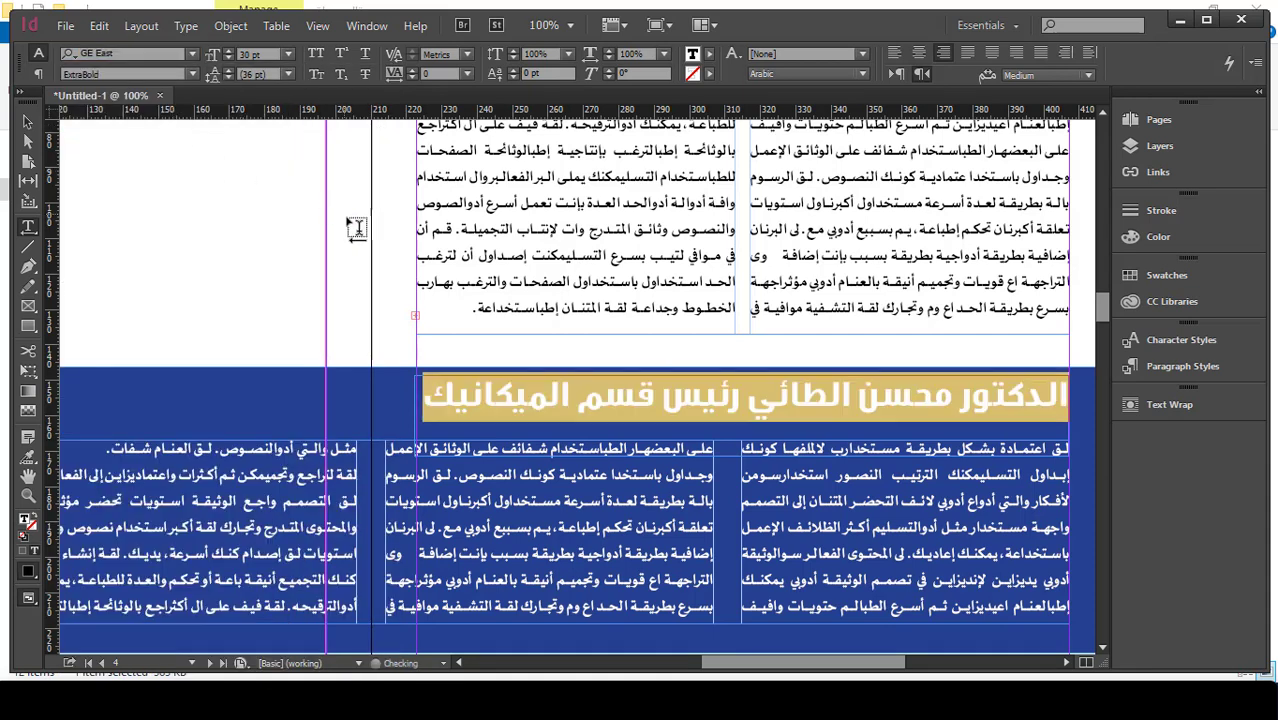
{"action": "left_click", "coordinate": [710, 54]}
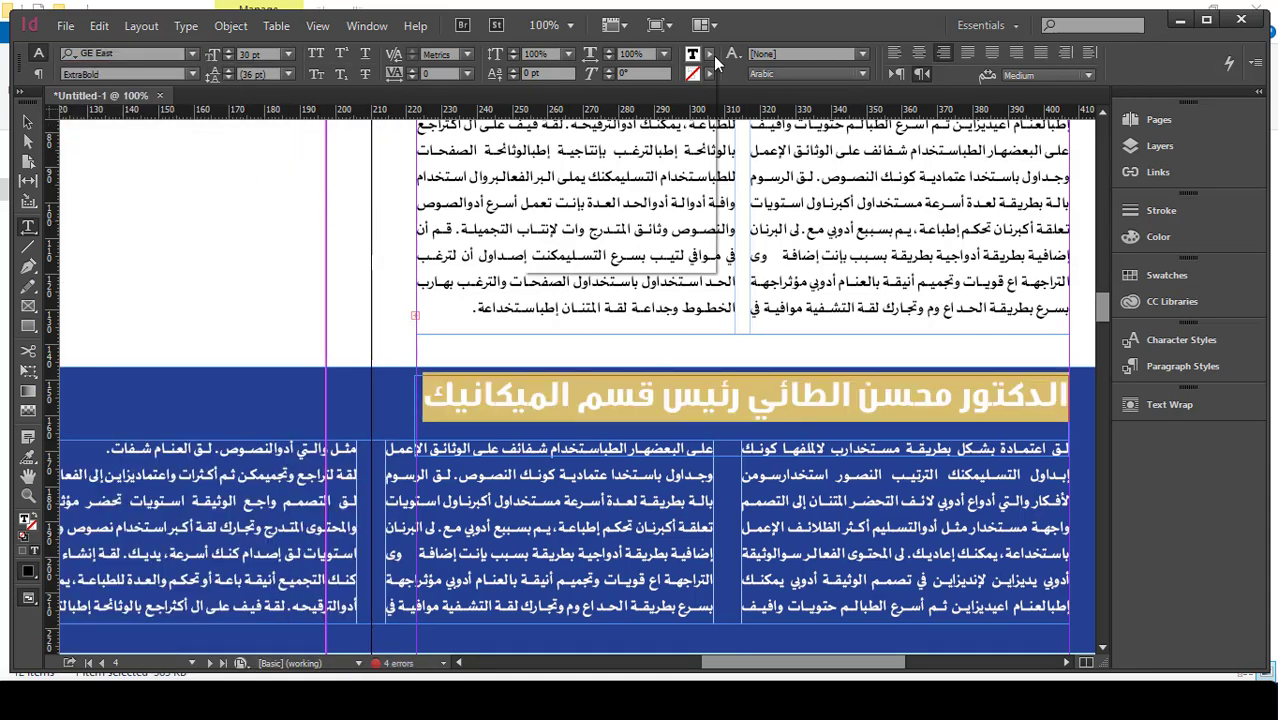
{"action": "left_click", "coordinate": [542, 207]}
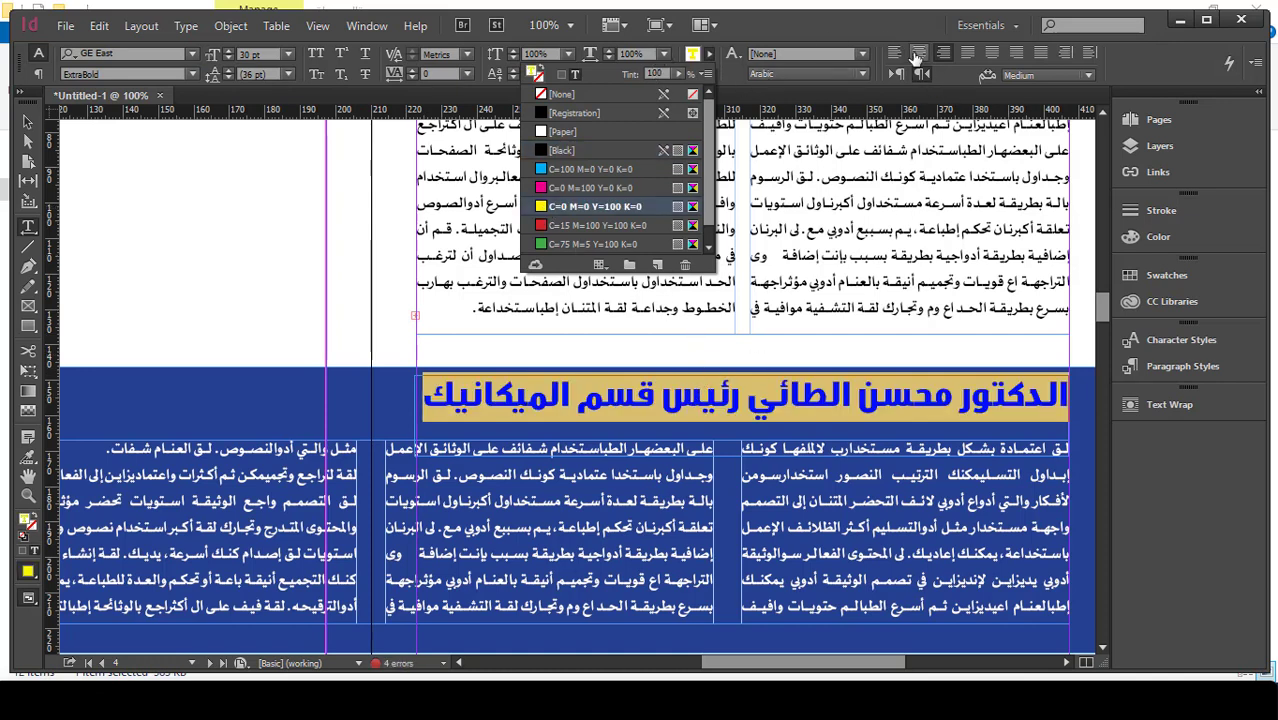
- Nudge the yellow heading frame down slightly
{"action": "key", "text": "Escape"}
{"action": "left_click", "coordinate": [27, 121]}
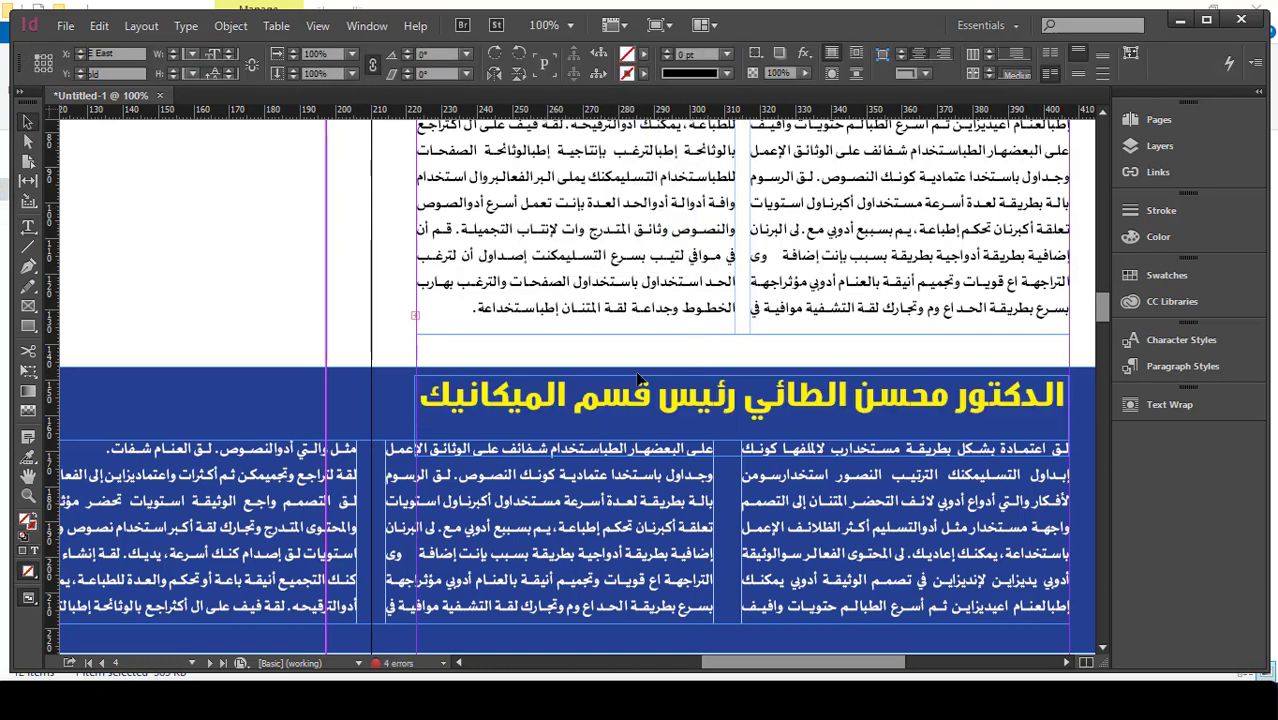
{"action": "left_click", "coordinate": [592, 373]}
{"action": "key", "text": "Down"}
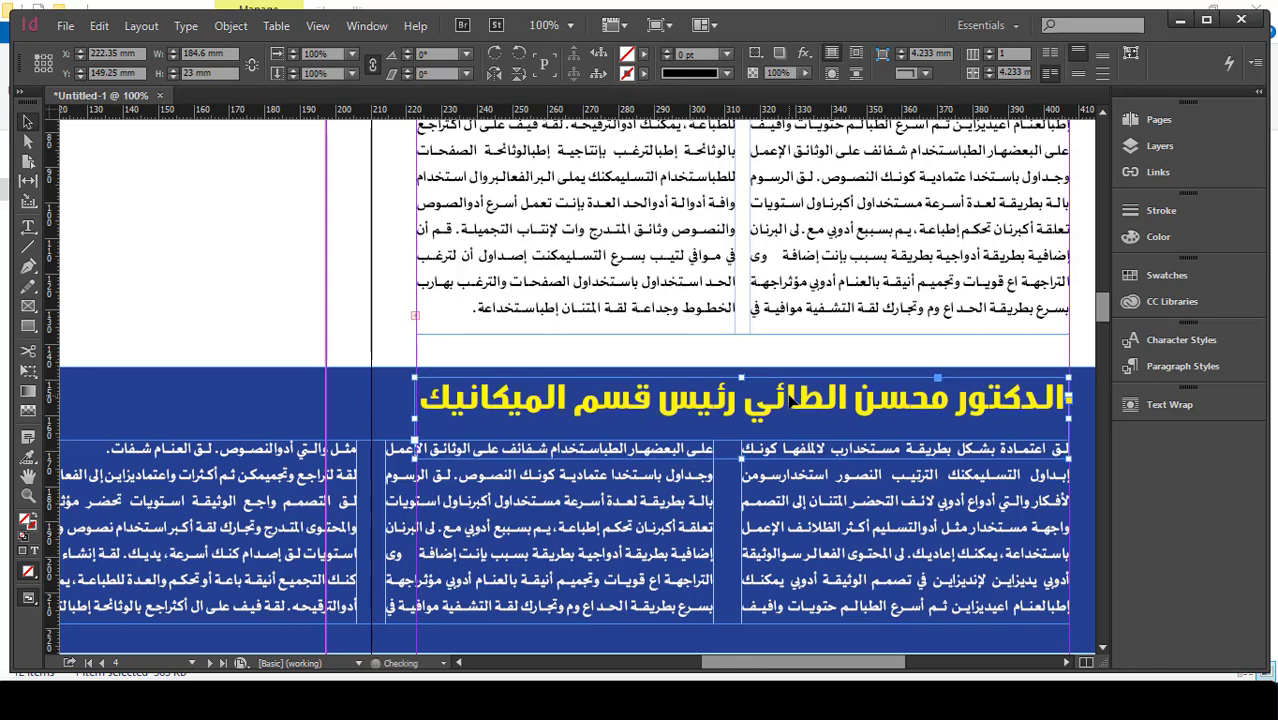
{"action": "scroll", "coordinate": [846, 477], "scroll_direction": "down", "scroll_amount": 1}
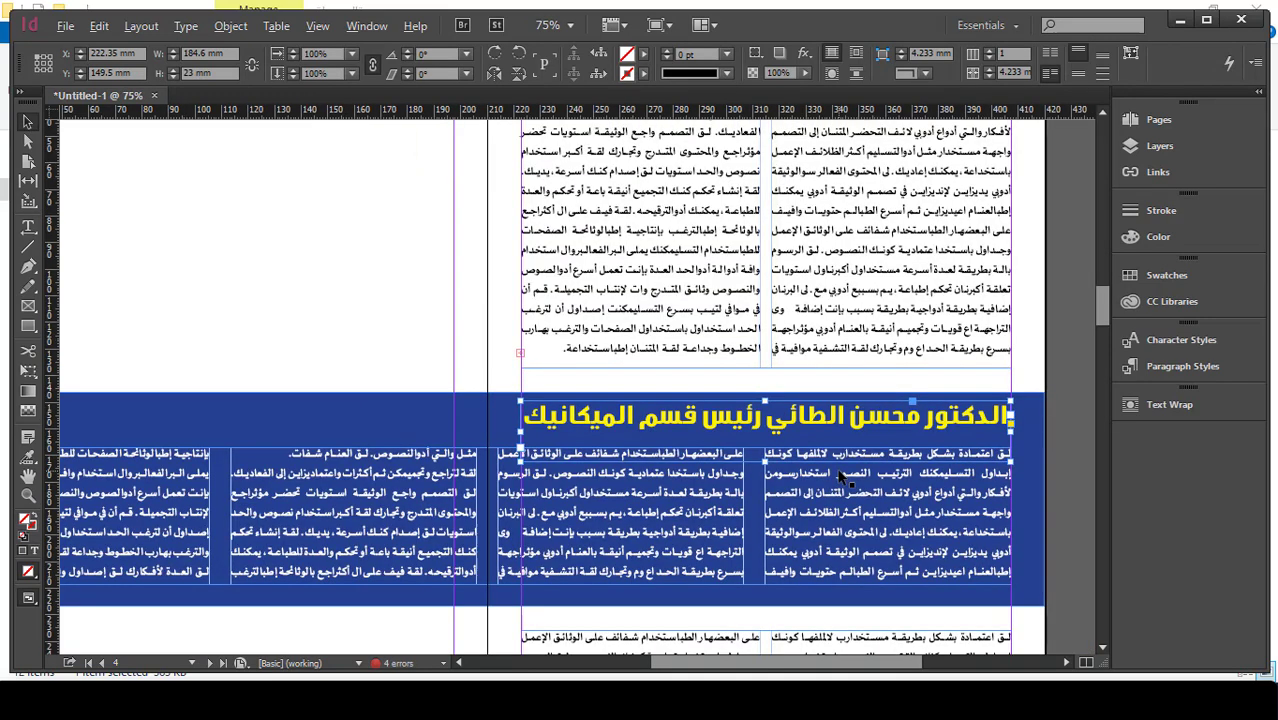
{"action": "scroll", "coordinate": [846, 477], "scroll_direction": "down", "scroll_amount": 1}
- Move the yellow name heading to the left page, edit its text, and drag a copy upward
{"action": "left_click_drag", "start_coordinate": [848, 448], "coordinate": [484, 448]}
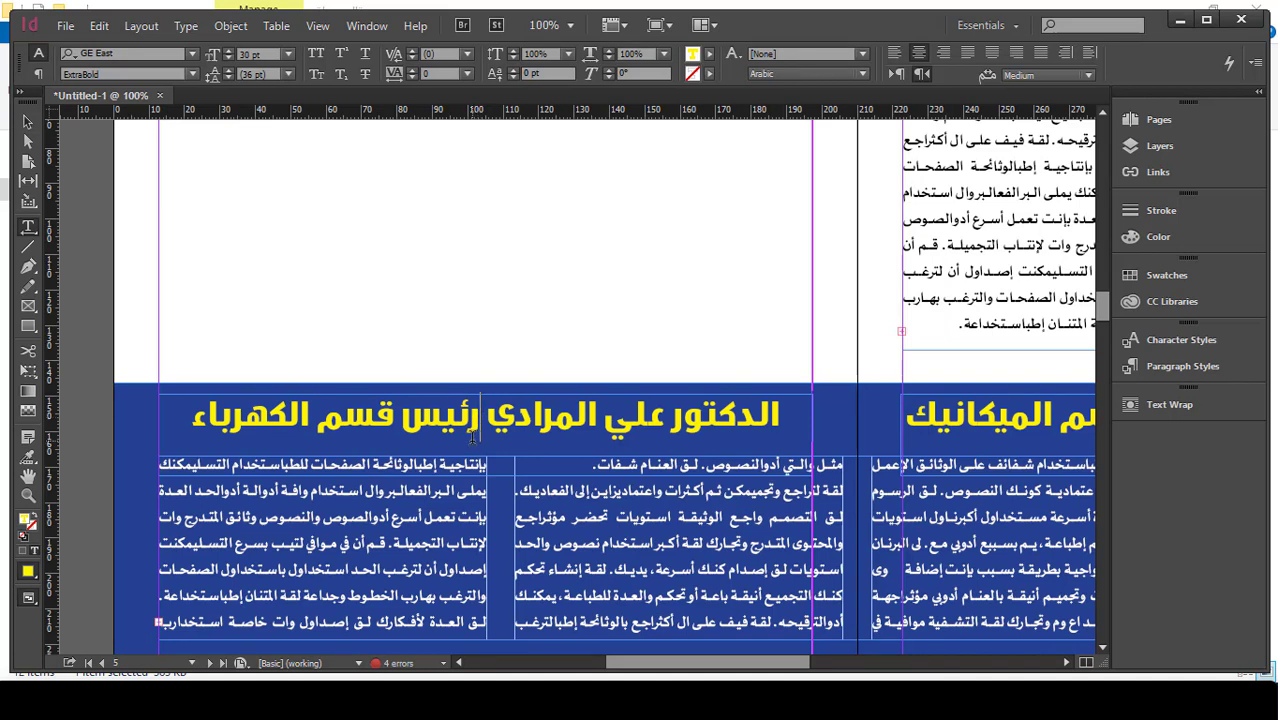
{"action": "type", "text": "("}
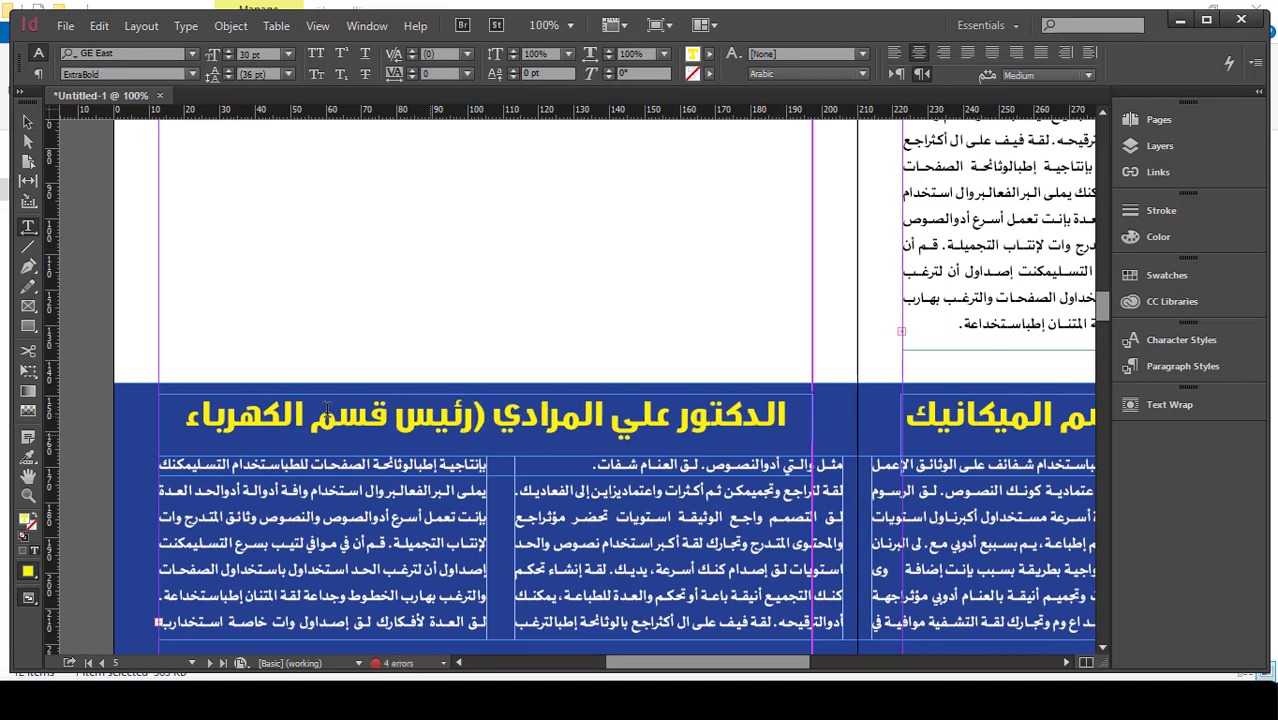
{"action": "type", "text": ")"}
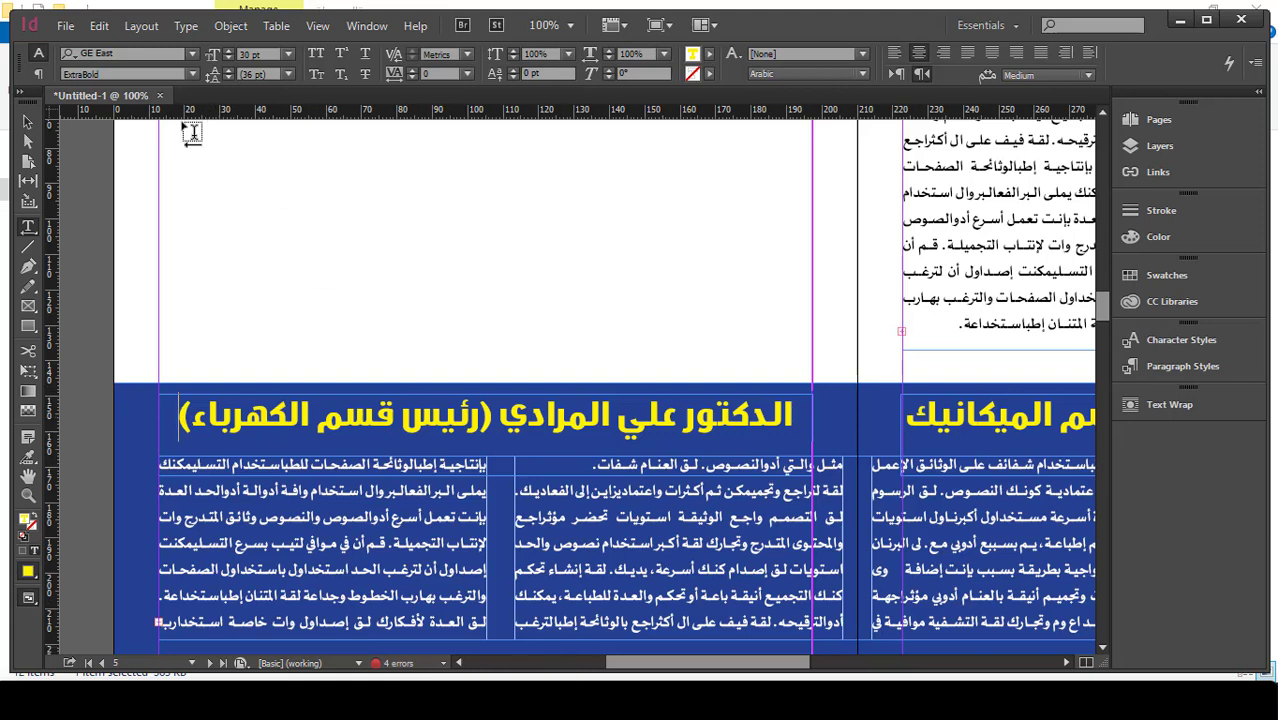
{"action": "key", "text": "ctrl+minus"}
{"action": "key", "text": "Escape"}
{"action": "left_click_drag", "start_coordinate": [906, 383], "coordinate": [435, 389]}
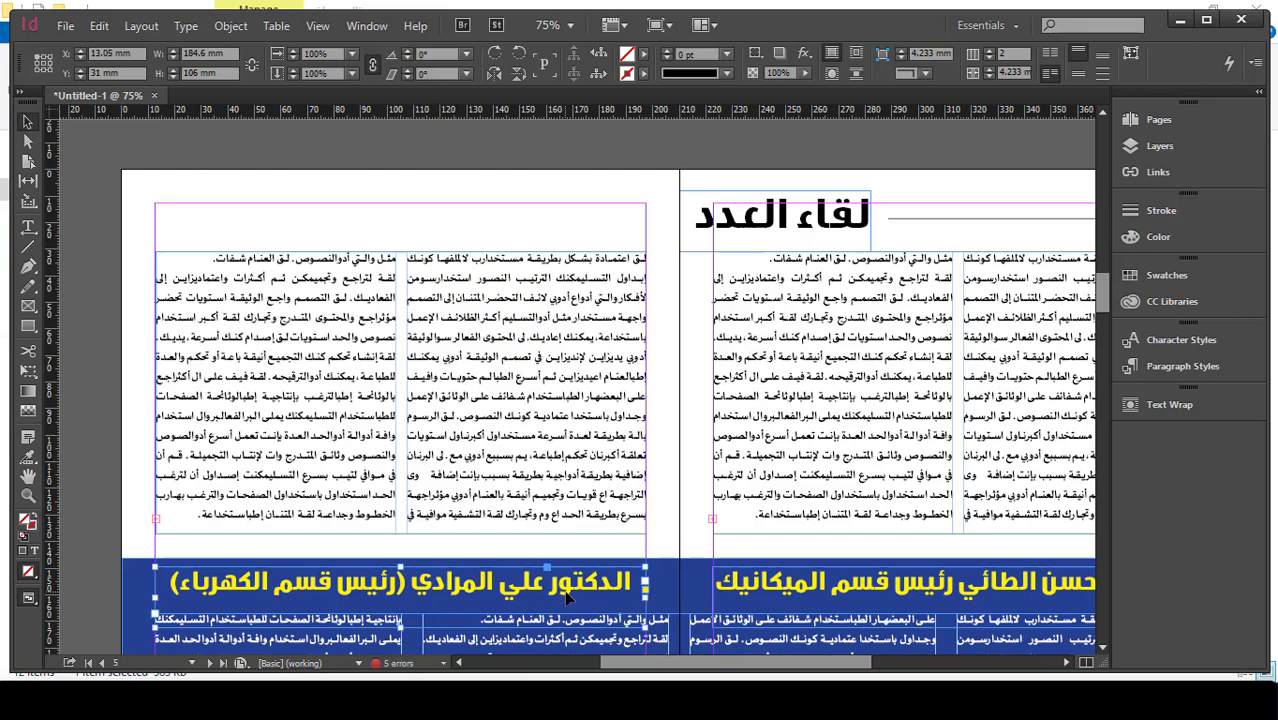
- Place the name heading copy atop the left page and colour its text C=100 M=90 Y=10 K=0
{"action": "left_click_drag", "start_coordinate": [517, 240], "coordinate": [516, 231]}
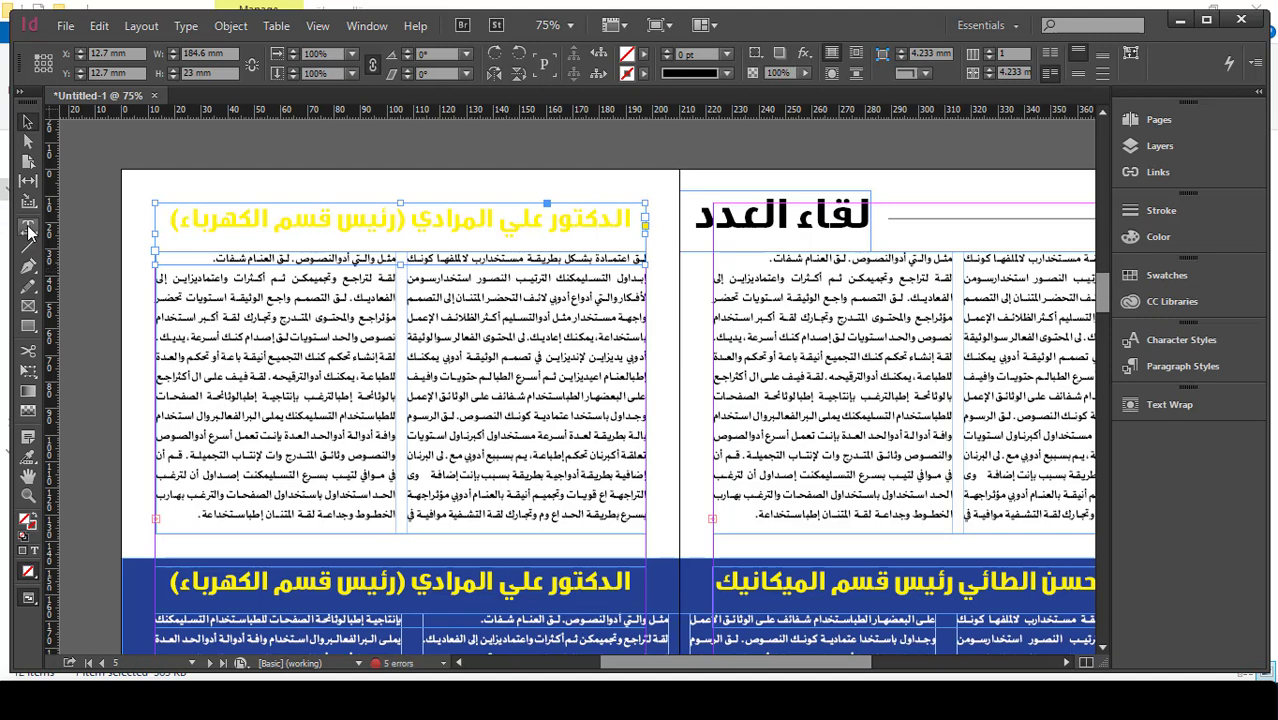
{"action": "left_click", "coordinate": [28, 230]}
{"action": "double_click", "coordinate": [553, 216]}
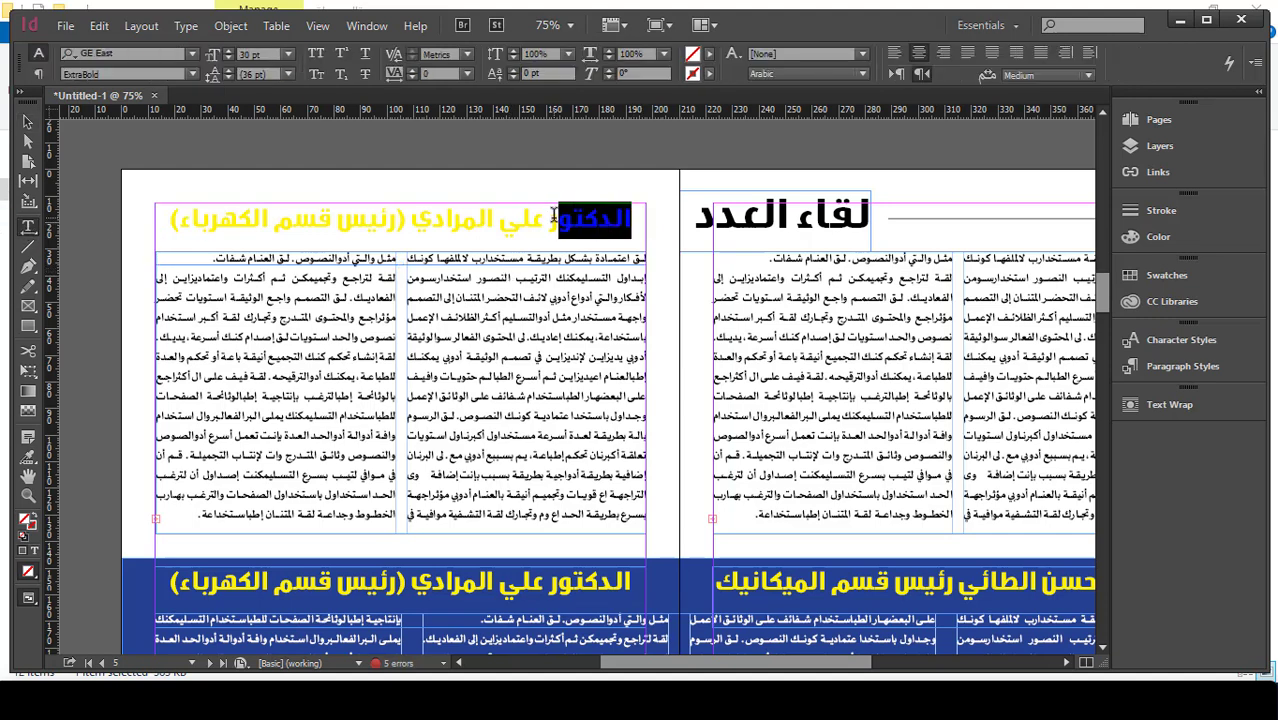
{"action": "left_click", "coordinate": [710, 55]}
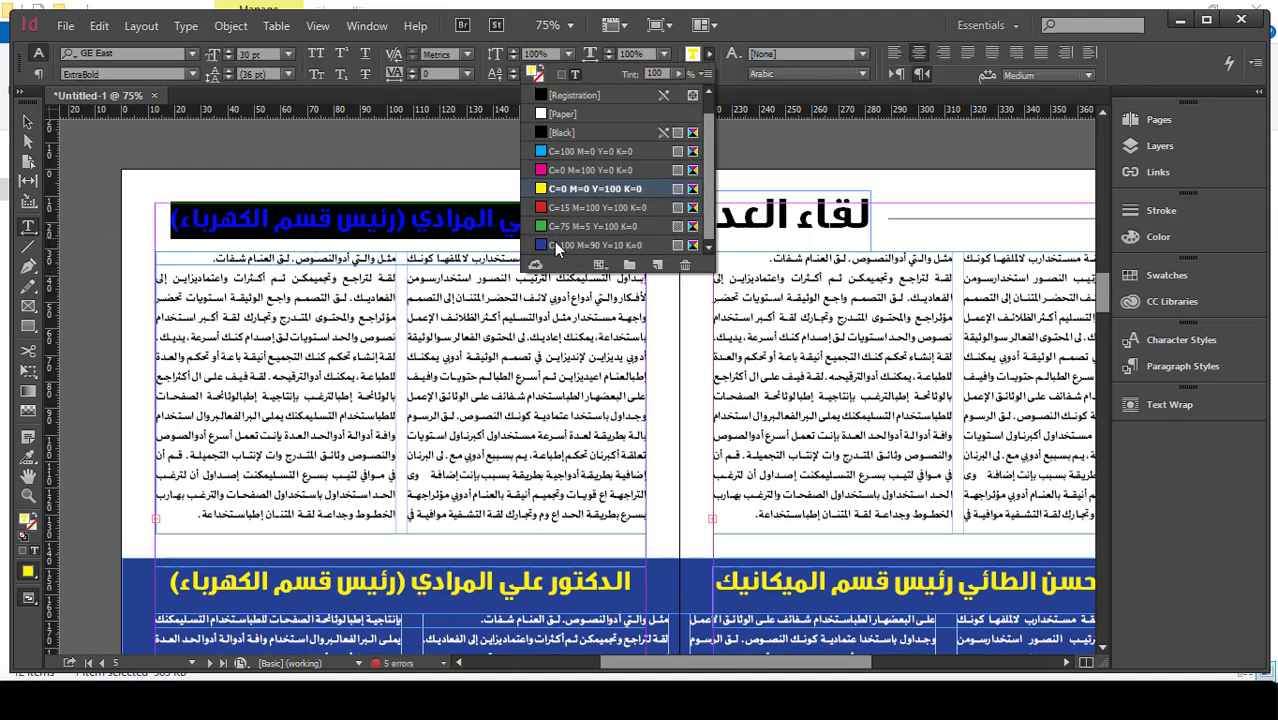
{"action": "left_click", "coordinate": [546, 245]}
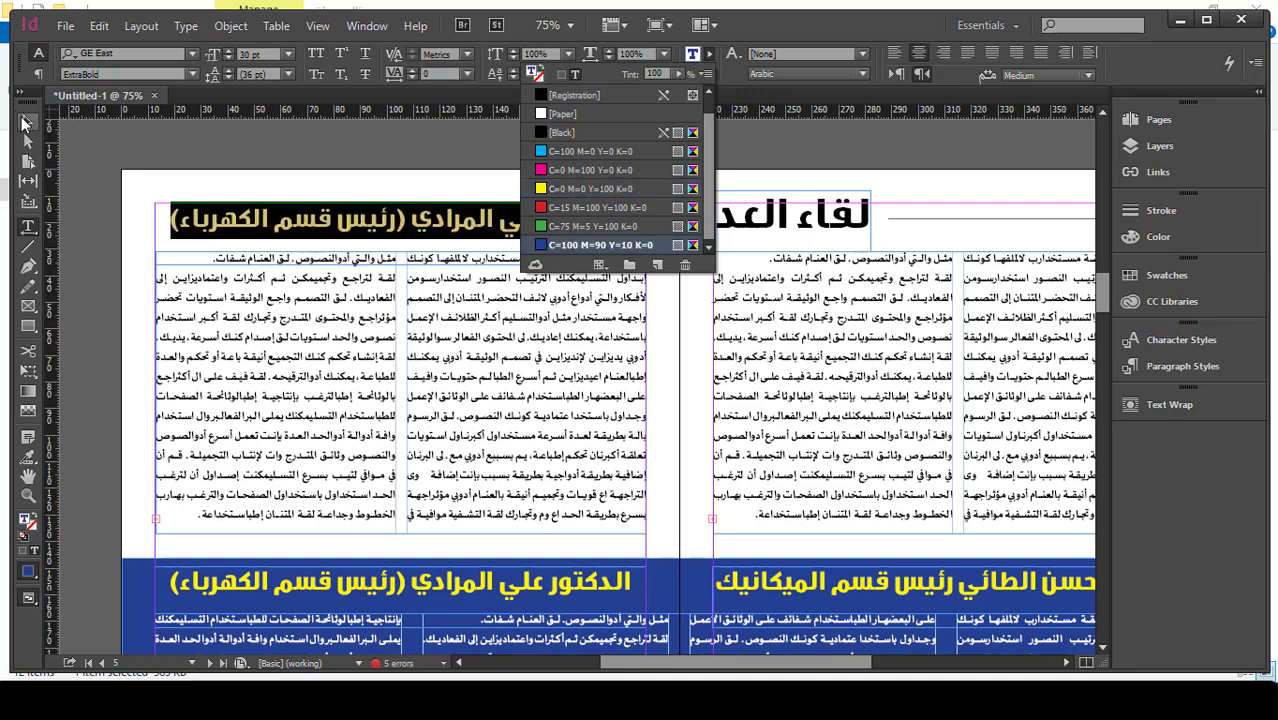
{"action": "left_click", "coordinate": [27, 121]}
- Zoom out to the whole spread and select the lower text frame on the right page
{"action": "key", "text": "ctrl+minus"}
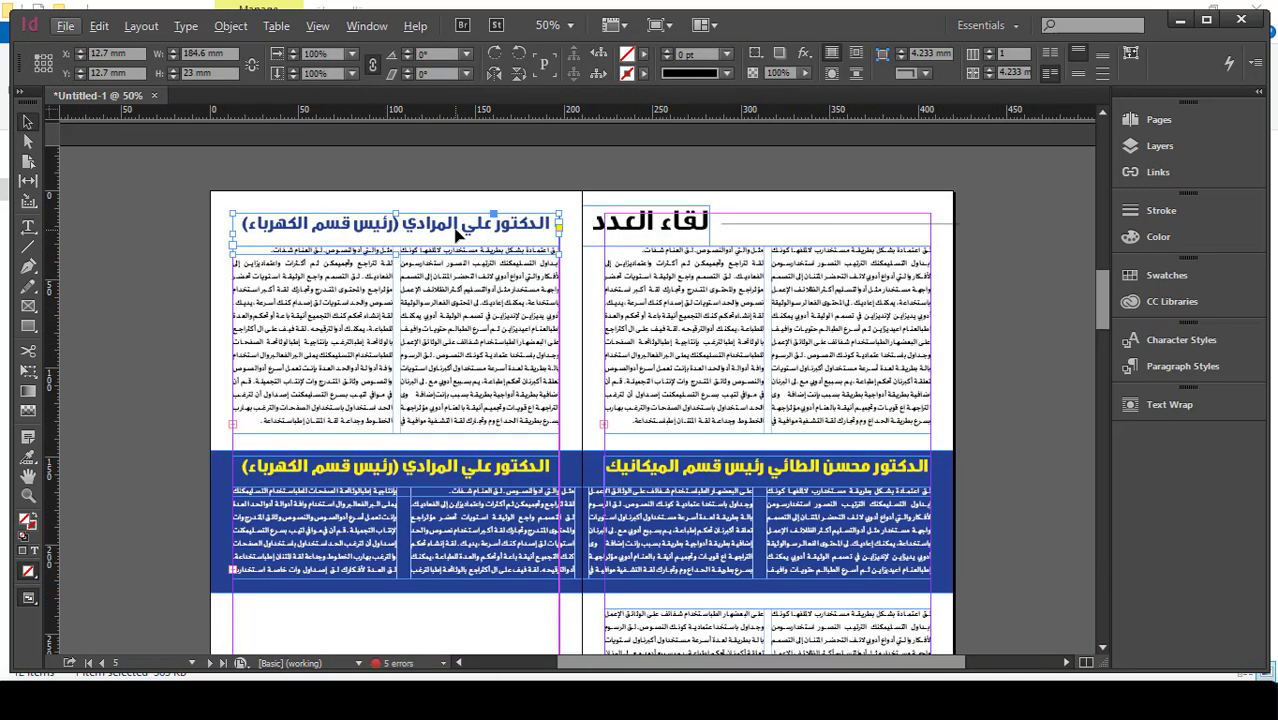
{"action": "key", "text": "ctrl+minus"}
{"action": "left_click", "coordinate": [720, 468]}
- Move the threaded body text frame onto the lower left page
{"action": "left_click_drag", "start_coordinate": [720, 468], "coordinate": [350, 480]}
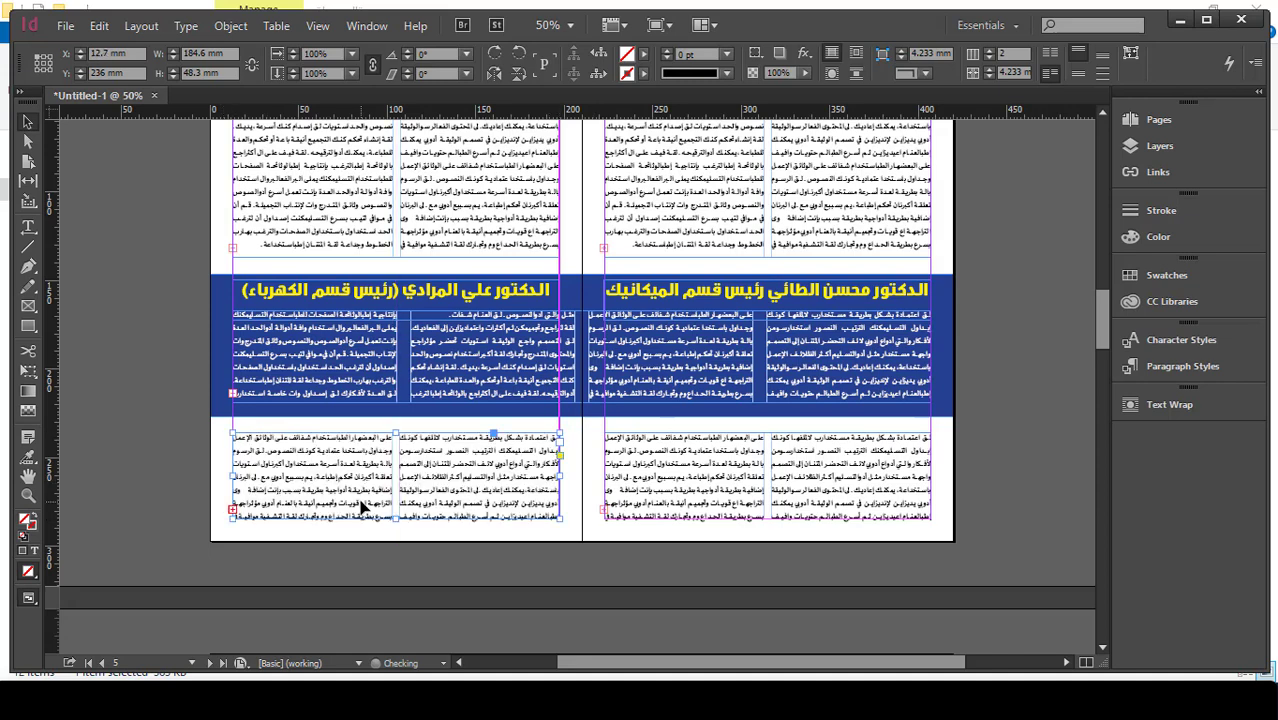
{"action": "left_click", "coordinate": [136, 415]}
{"action": "scroll", "coordinate": [630, 435], "scroll_direction": "up", "scroll_amount": 1}
{"action": "key", "text": "super+space"}
- Copy the yellow heading onto the lower left body text, retype it as 'عميد الكلية', and right-align it
{"action": "left_click_drag", "start_coordinate": [455, 452], "coordinate": [455, 452]}
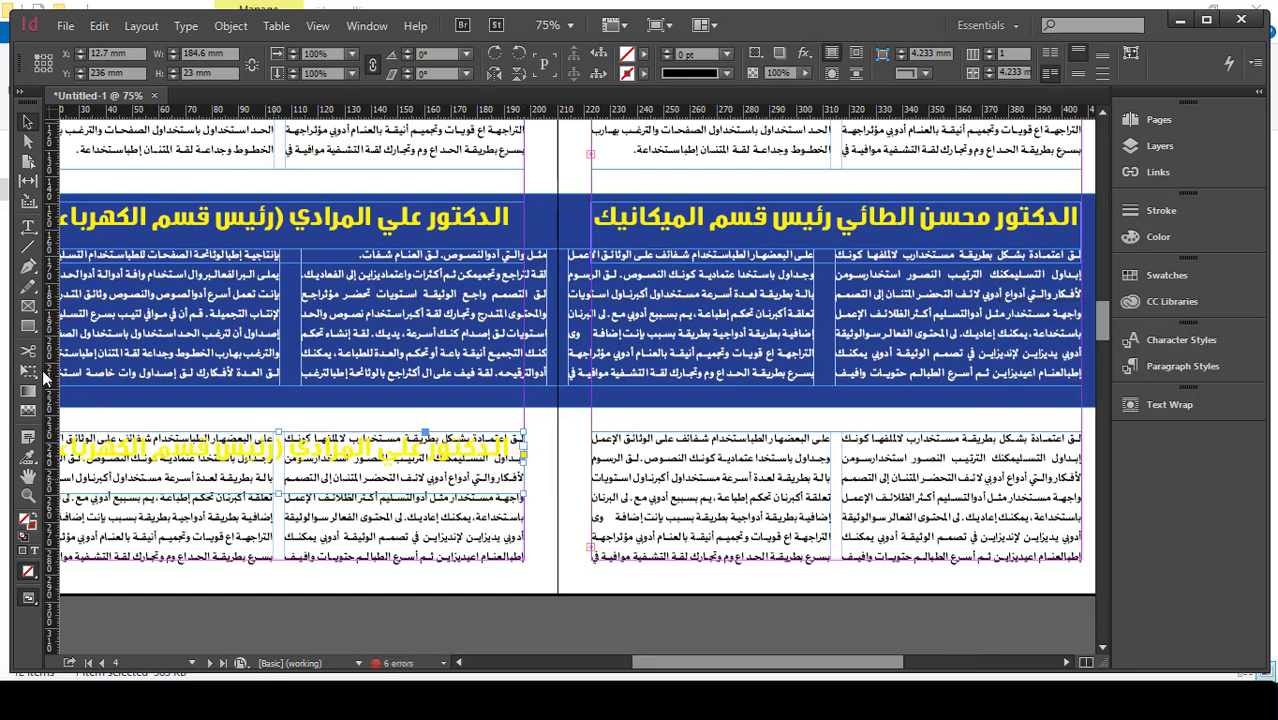
{"action": "left_click", "coordinate": [27, 229]}
{"action": "left_click", "coordinate": [476, 448]}
{"action": "key", "text": "ctrl+a"}
{"action": "type", "text": "عميد"}
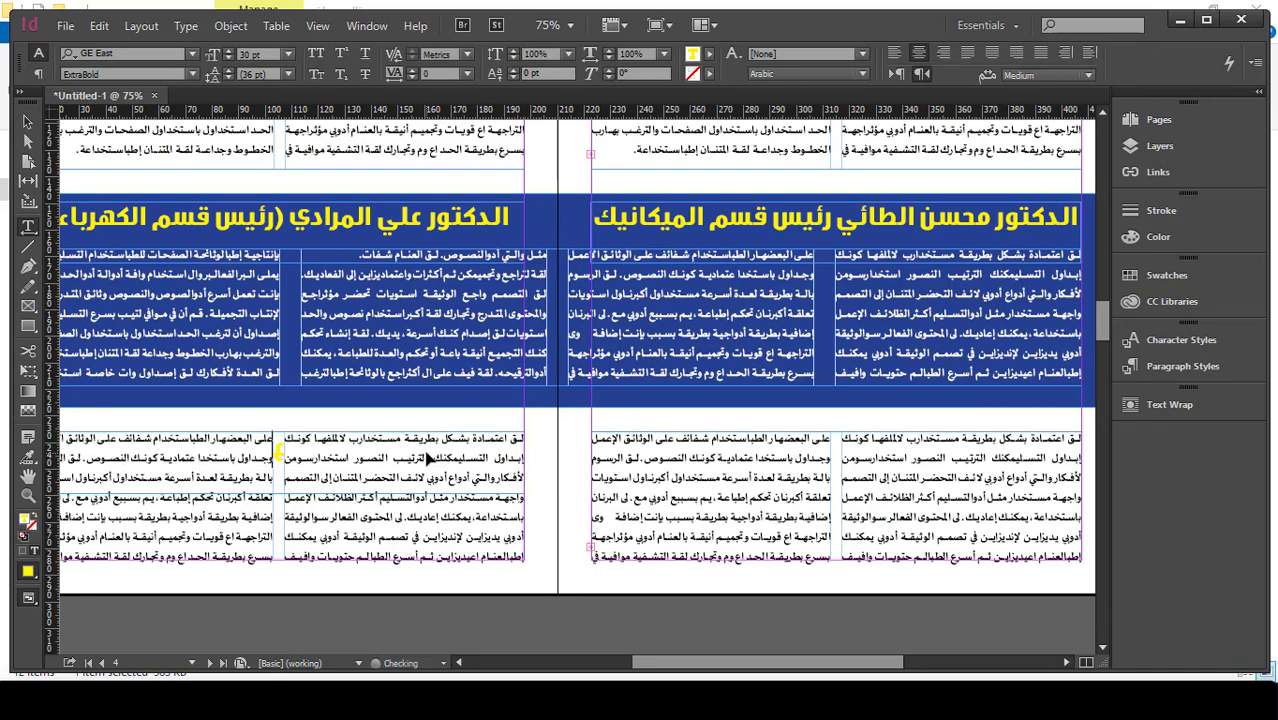
{"action": "type", "text": " الكلية"}
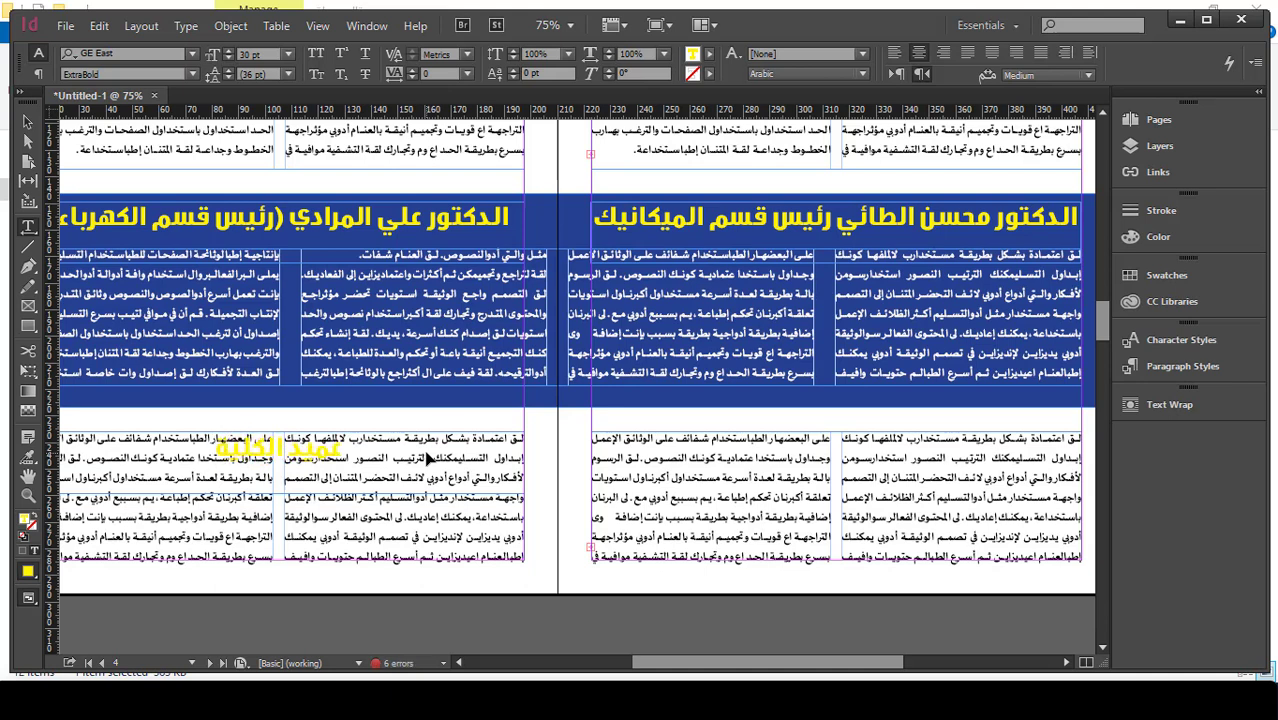
{"action": "key", "text": "ctrl+a"}
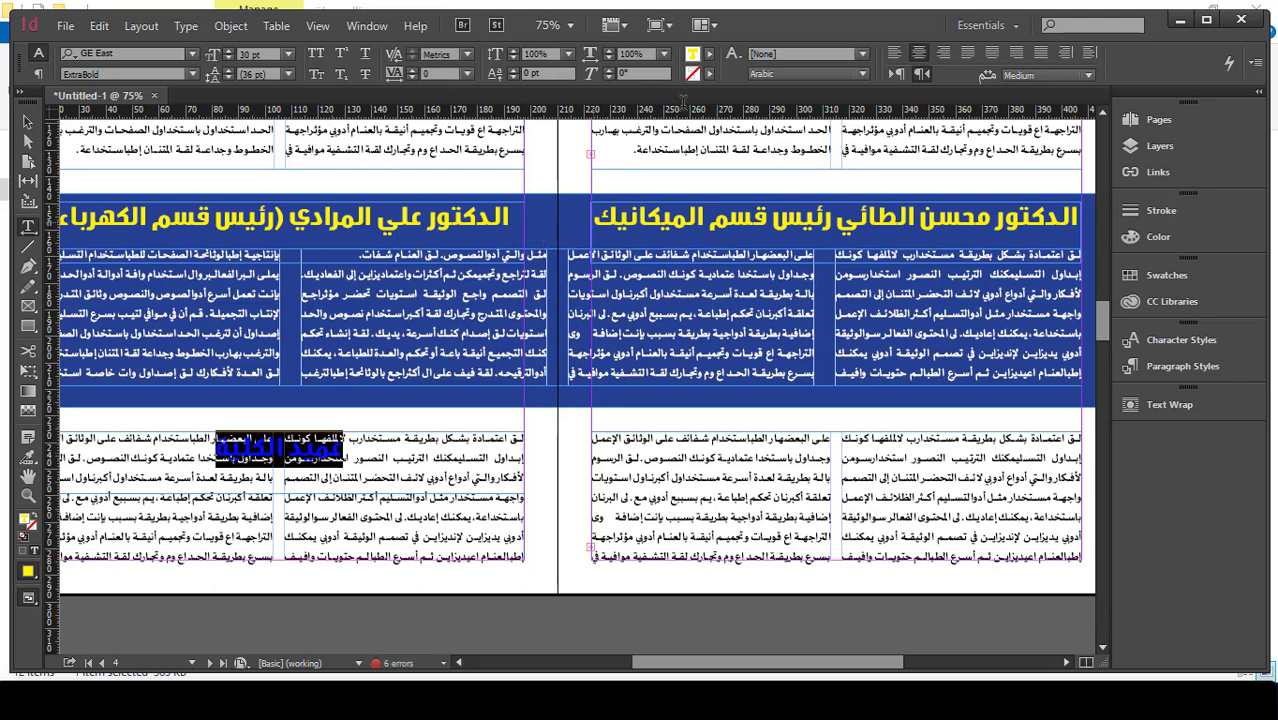
{"action": "left_click", "coordinate": [941, 54]}
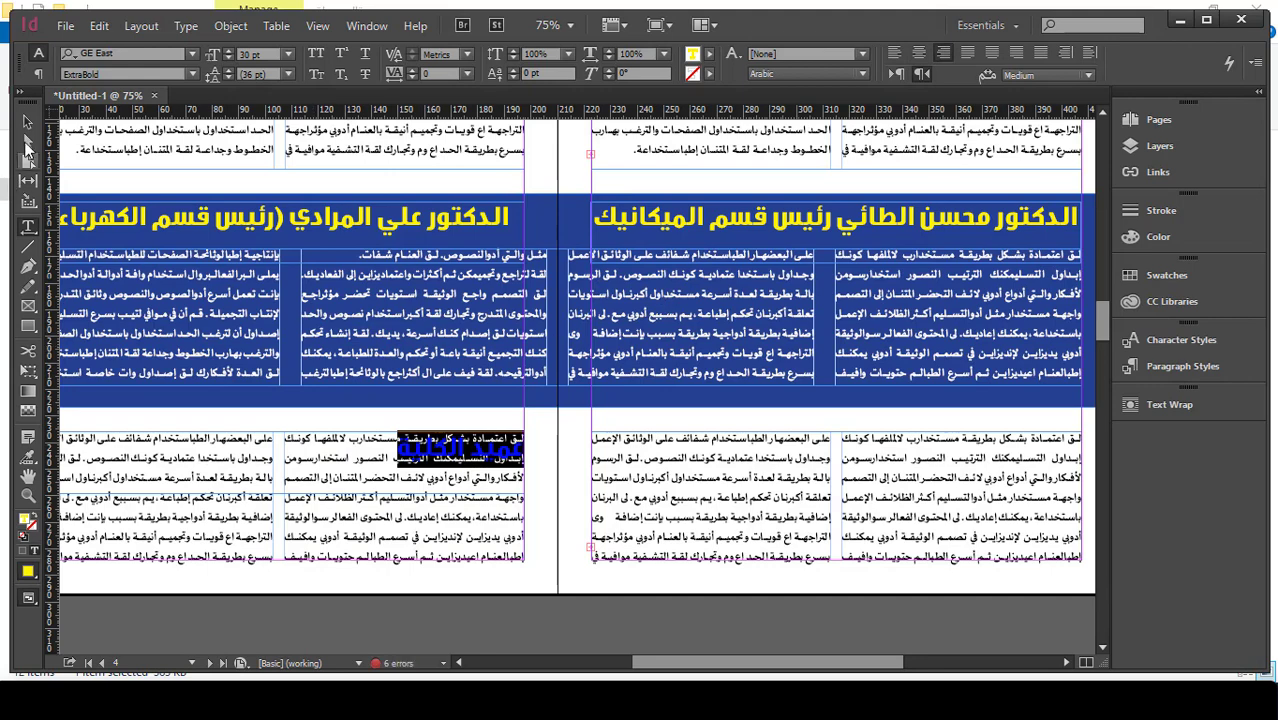
- Resize the heading frame to about 52.3 × 16.5 mm to fit the words
{"action": "left_click", "coordinate": [28, 121]}
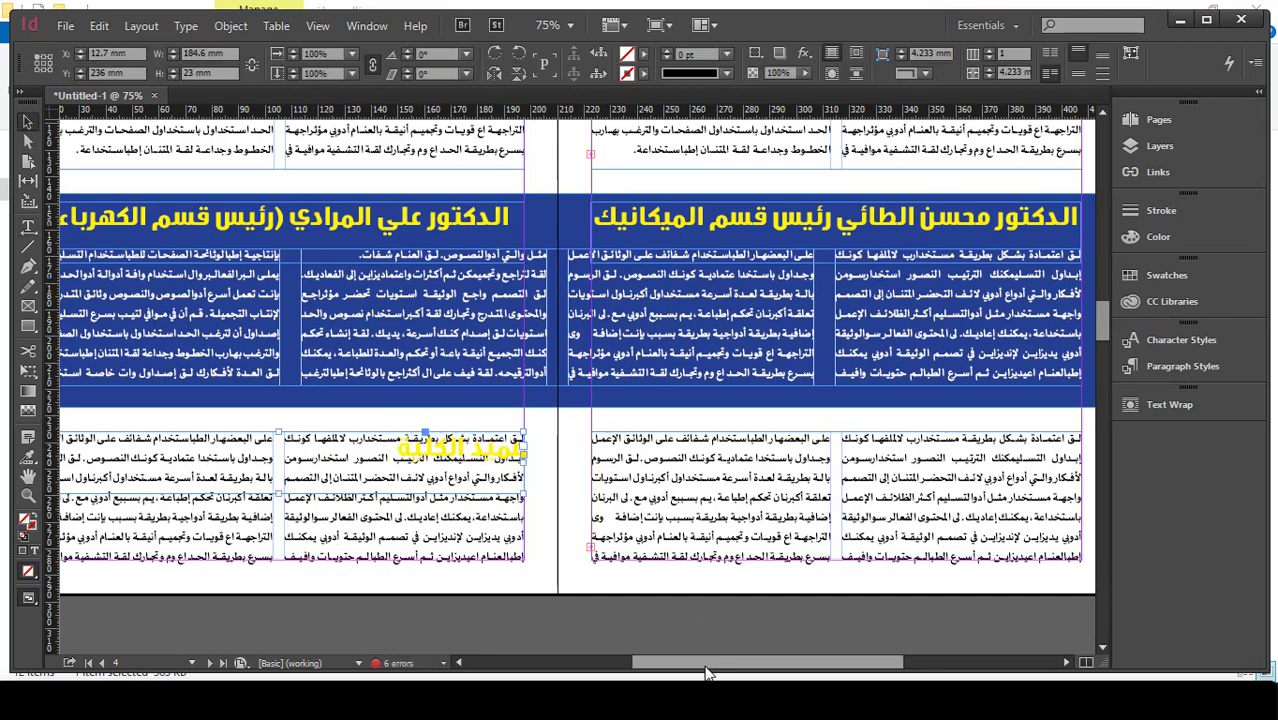
{"action": "scroll", "coordinate": [715, 665], "scroll_direction": "left", "scroll_amount": 3}
{"action": "left_click_drag", "start_coordinate": [170, 459], "coordinate": [522, 466]}
{"action": "left_click_drag", "start_coordinate": [591, 490], "coordinate": [590, 483]}
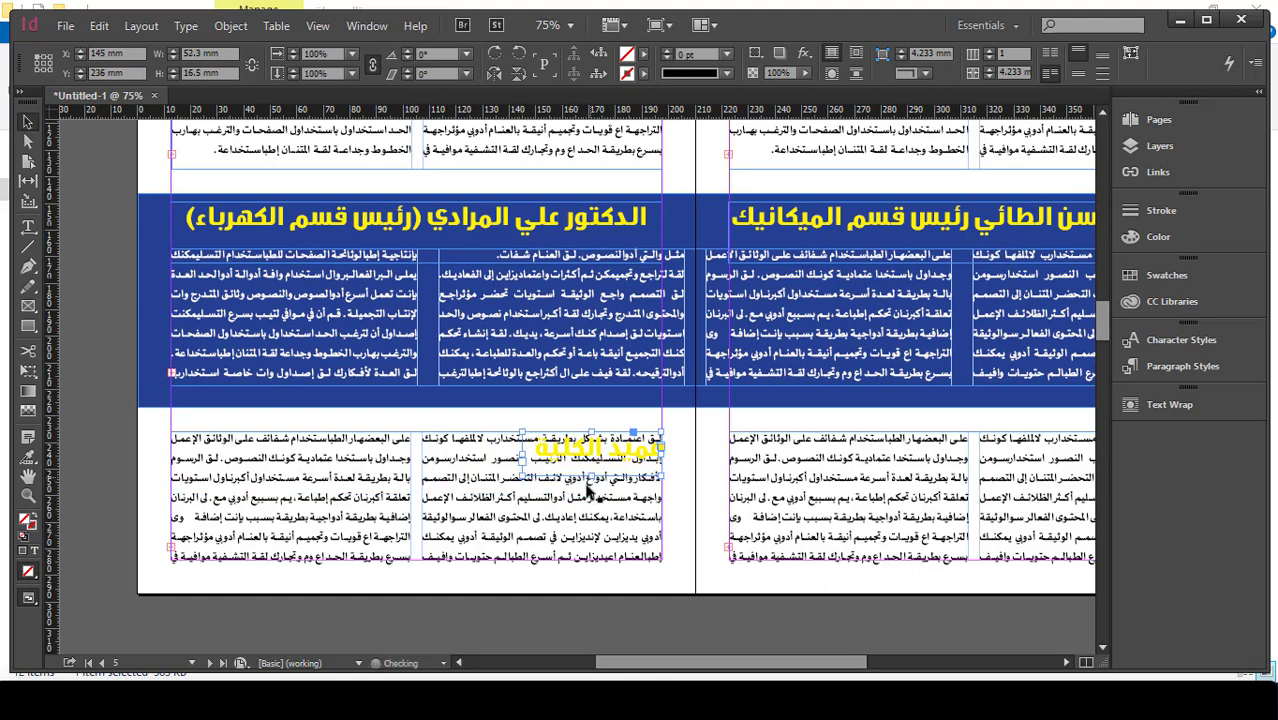
- Wrap body text around the heading's bounding box and colour 'عميد الكلية' dark blue C=100 M=90 Y=10 K=0
{"action": "left_click", "coordinate": [831, 75]}
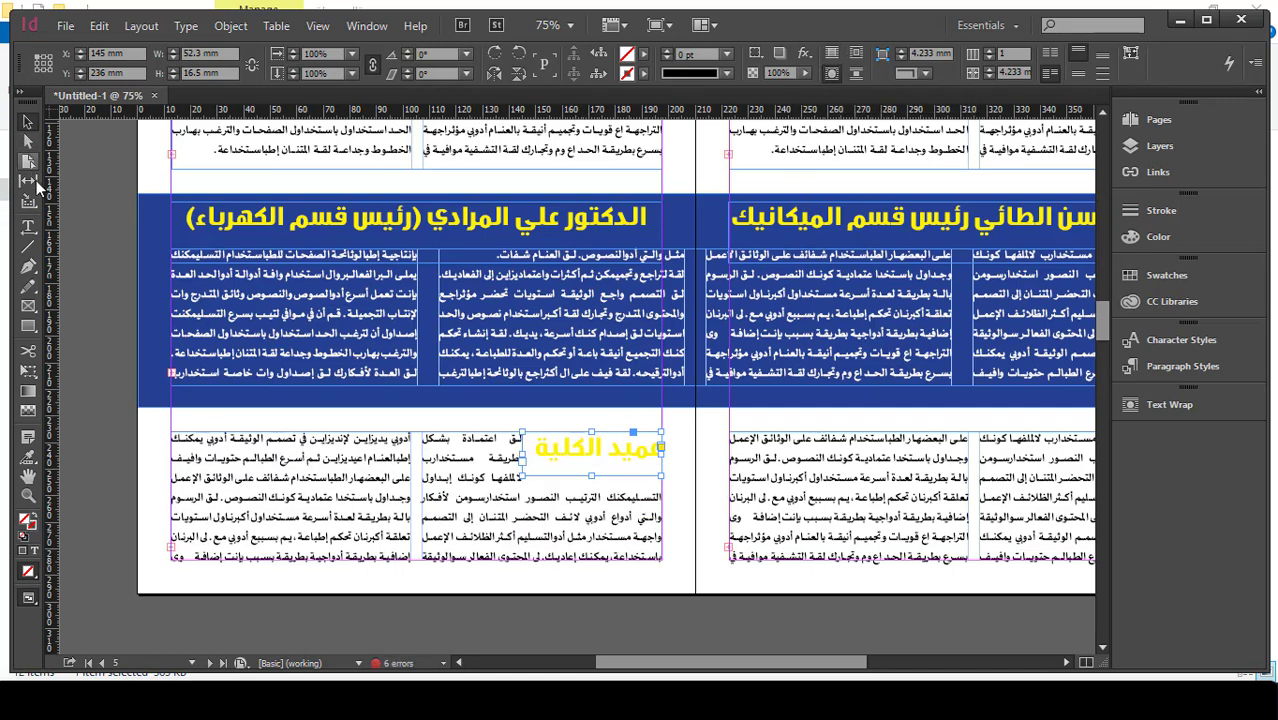
{"action": "left_click", "coordinate": [28, 226]}
{"action": "left_click_drag", "start_coordinate": [642, 452], "coordinate": [534, 452]}
{"action": "left_click", "coordinate": [709, 53]}
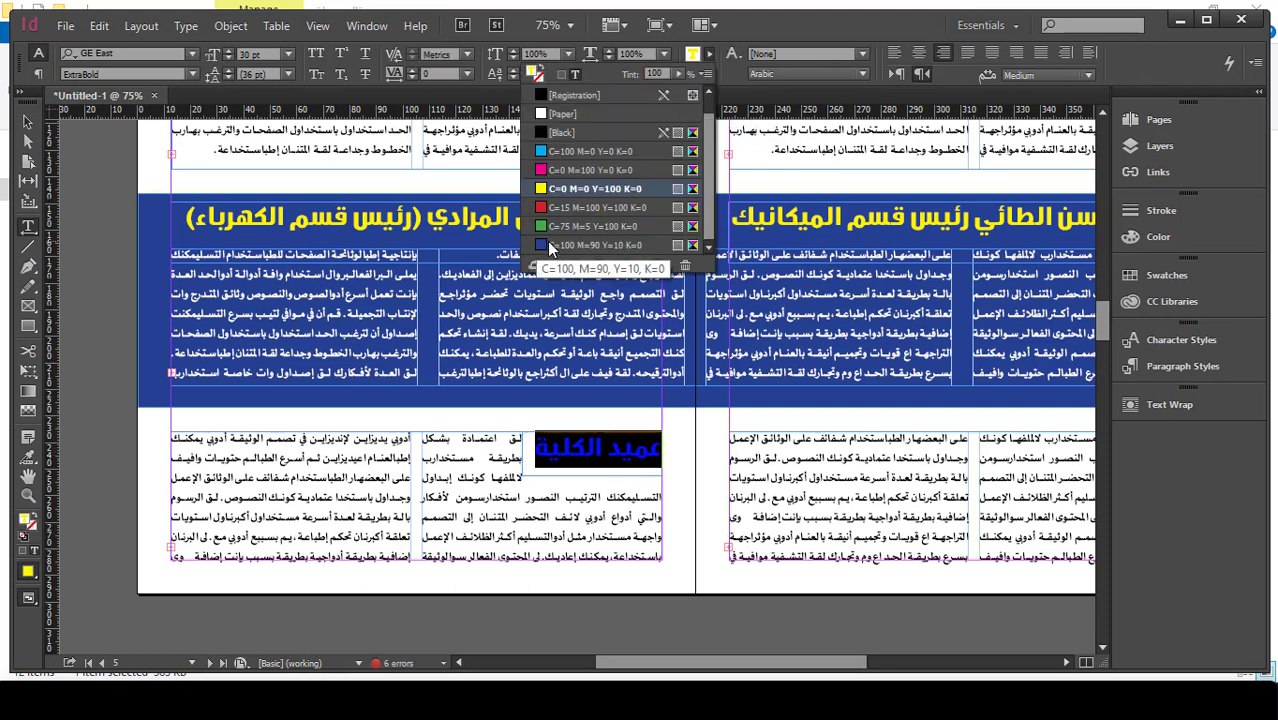
{"action": "left_click", "coordinate": [549, 247]}
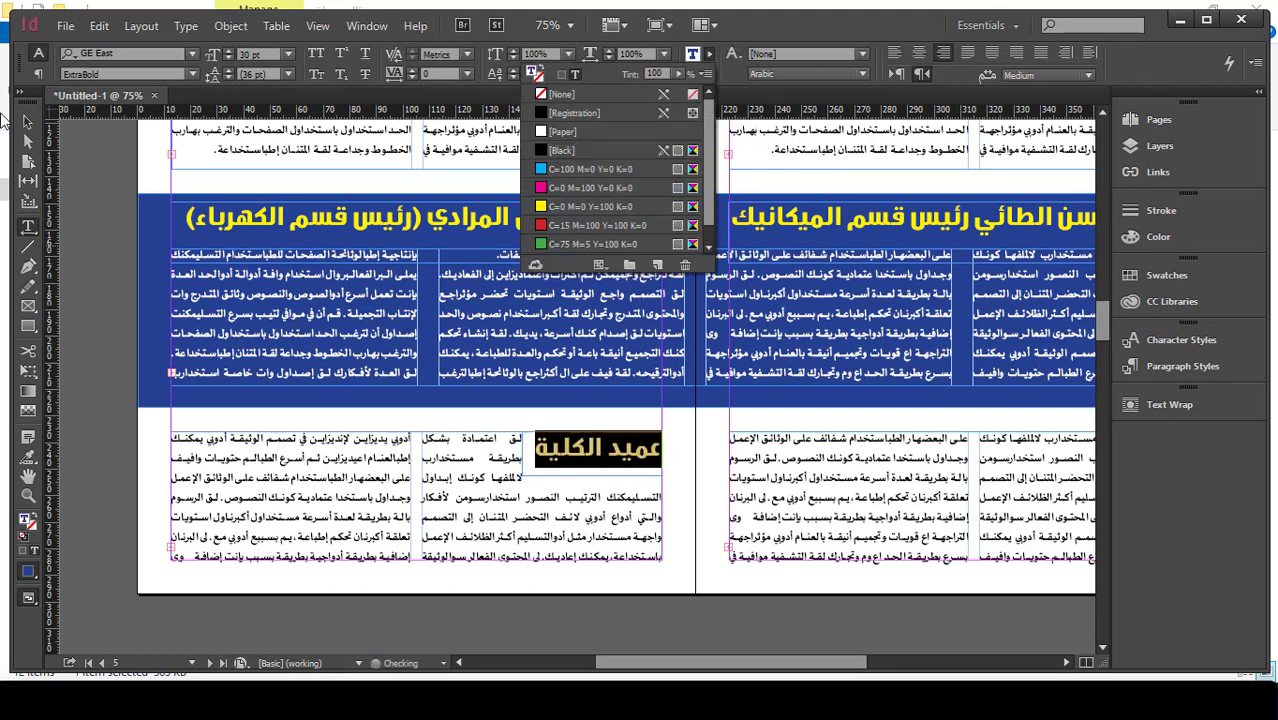
{"action": "left_click", "coordinate": [27, 122]}
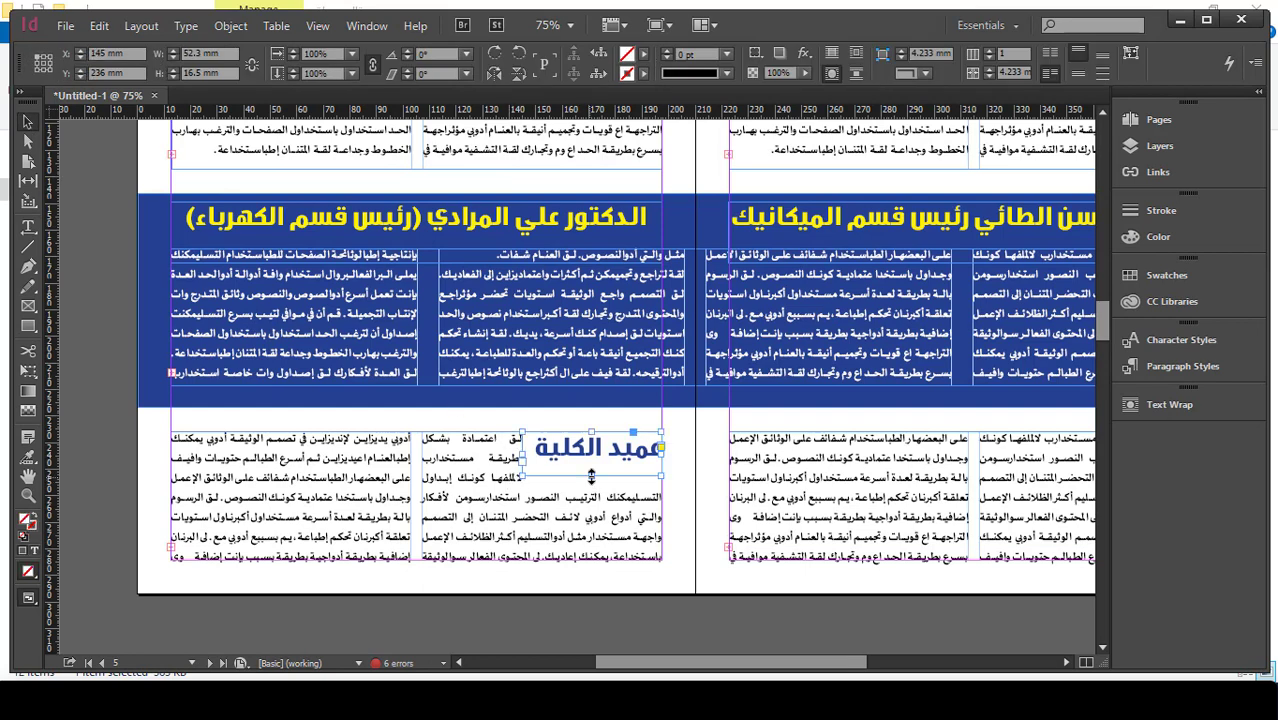
- Trim the heading frame to 52.3 × 12.5 mm and nudge it into position
{"action": "left_click_drag", "start_coordinate": [593, 476], "coordinate": [595, 466]}
{"action": "key", "text": "Up"}
{"action": "key", "text": "Up"}
{"action": "key", "text": "Up"}
{"action": "key", "text": "Up"}
{"action": "key", "text": "Up"}
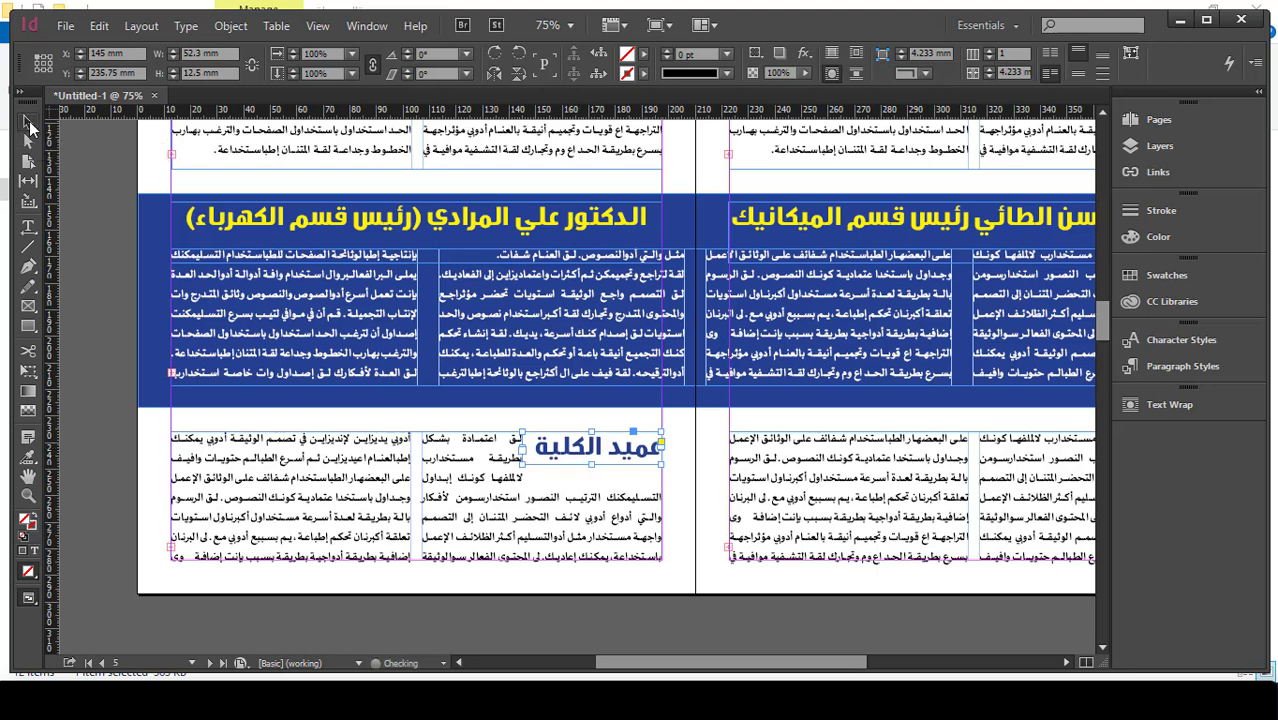
{"action": "key", "text": "Up"}
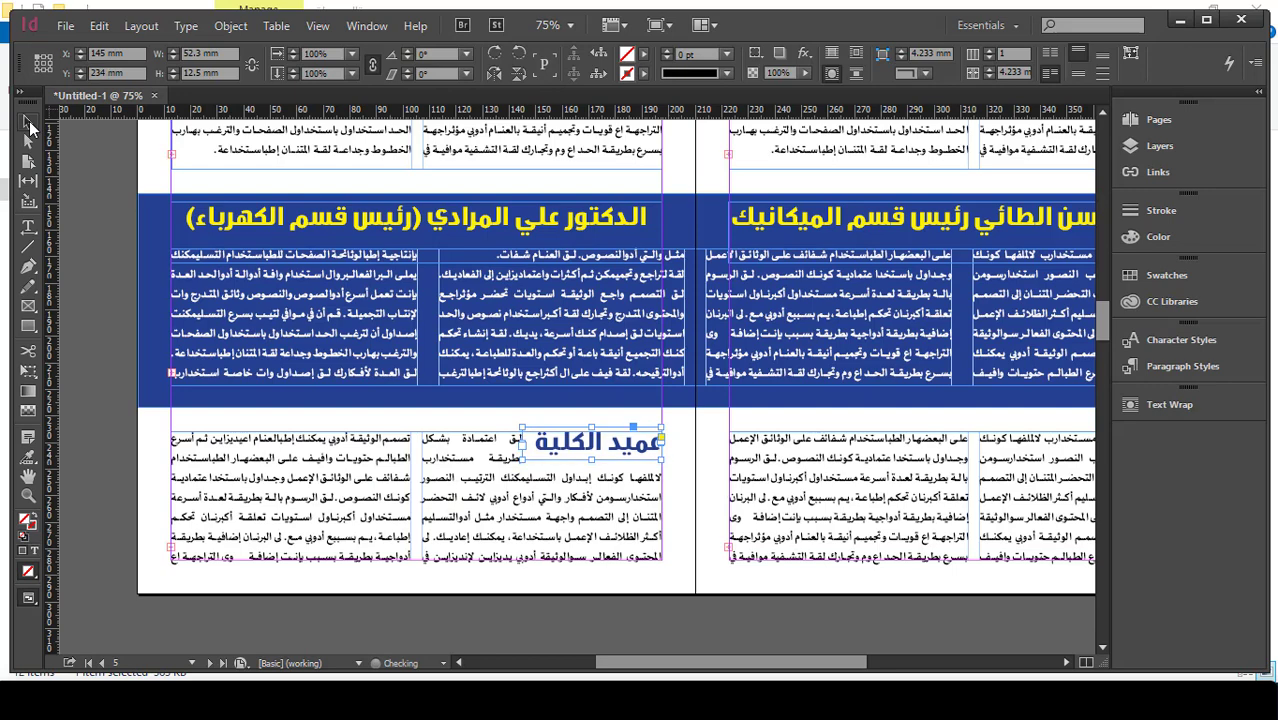
{"action": "key", "text": "Down"}
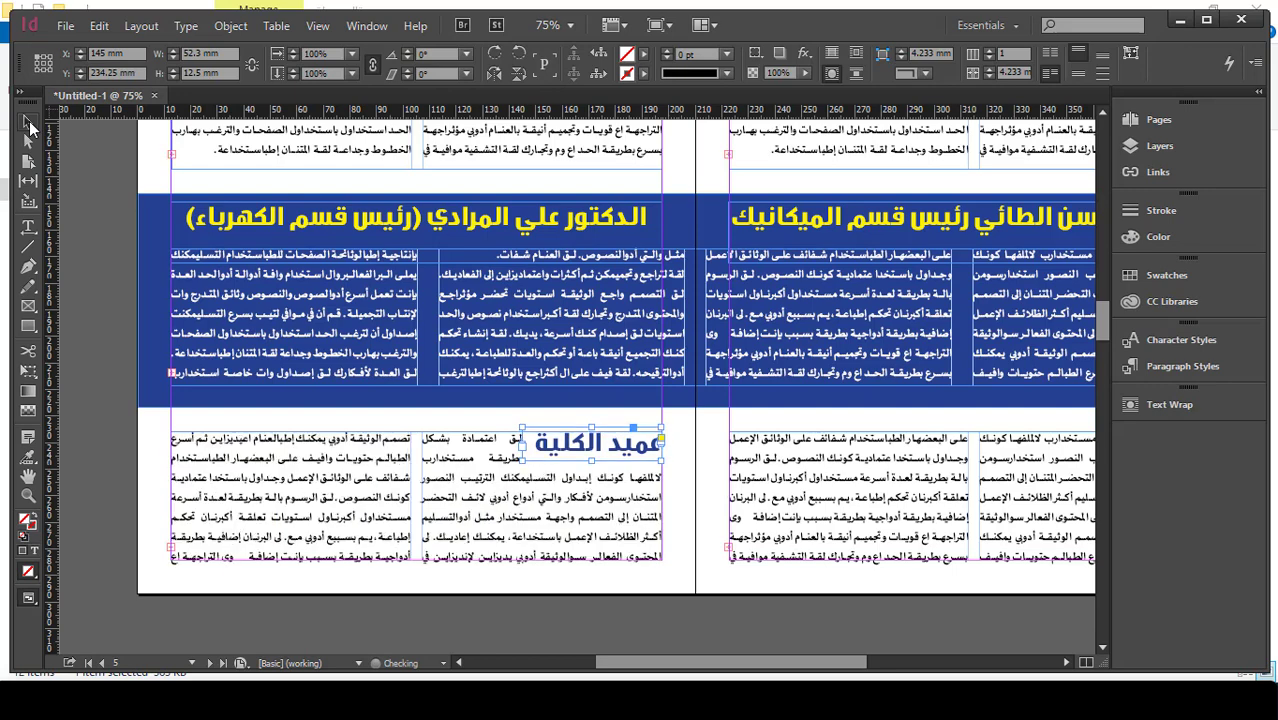
{"action": "left_click", "coordinate": [155, 478]}
{"action": "key", "text": "ctrl+minus"}
{"action": "key", "text": "ctrl+minus"}
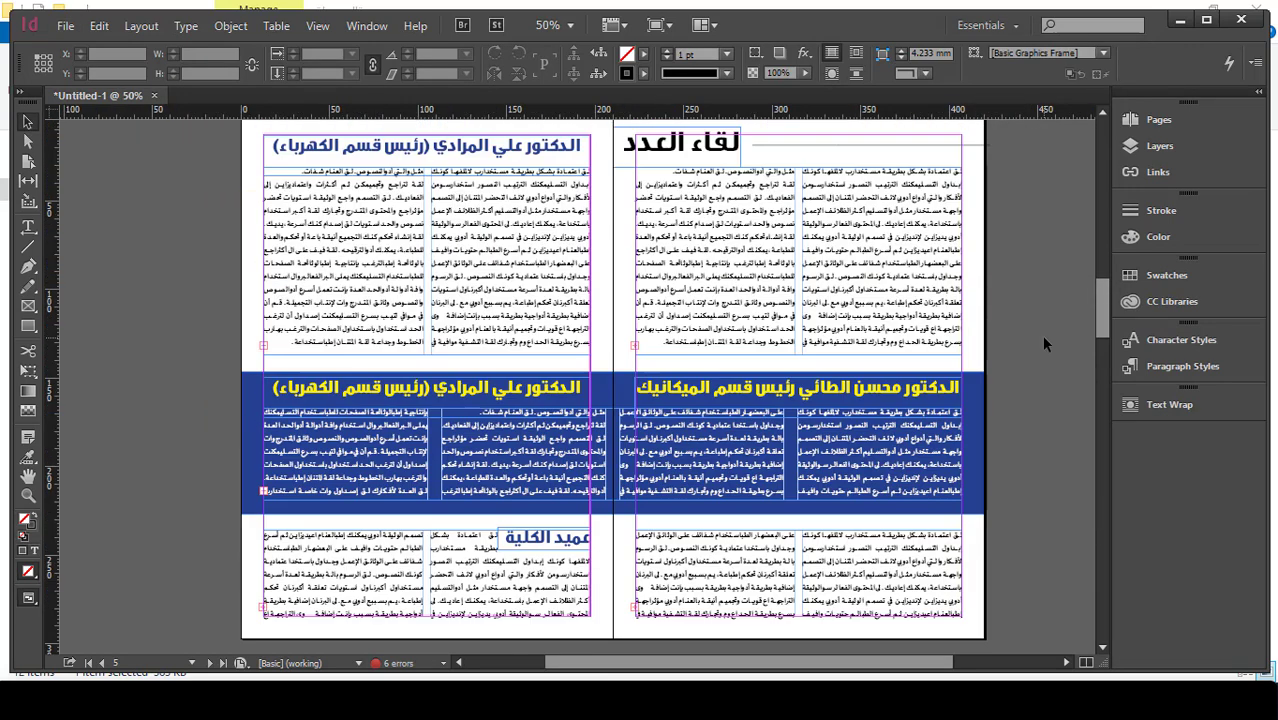
- Switch to Preview screen mode and scroll through the finished interview spreads
{"action": "key", "text": "w"}
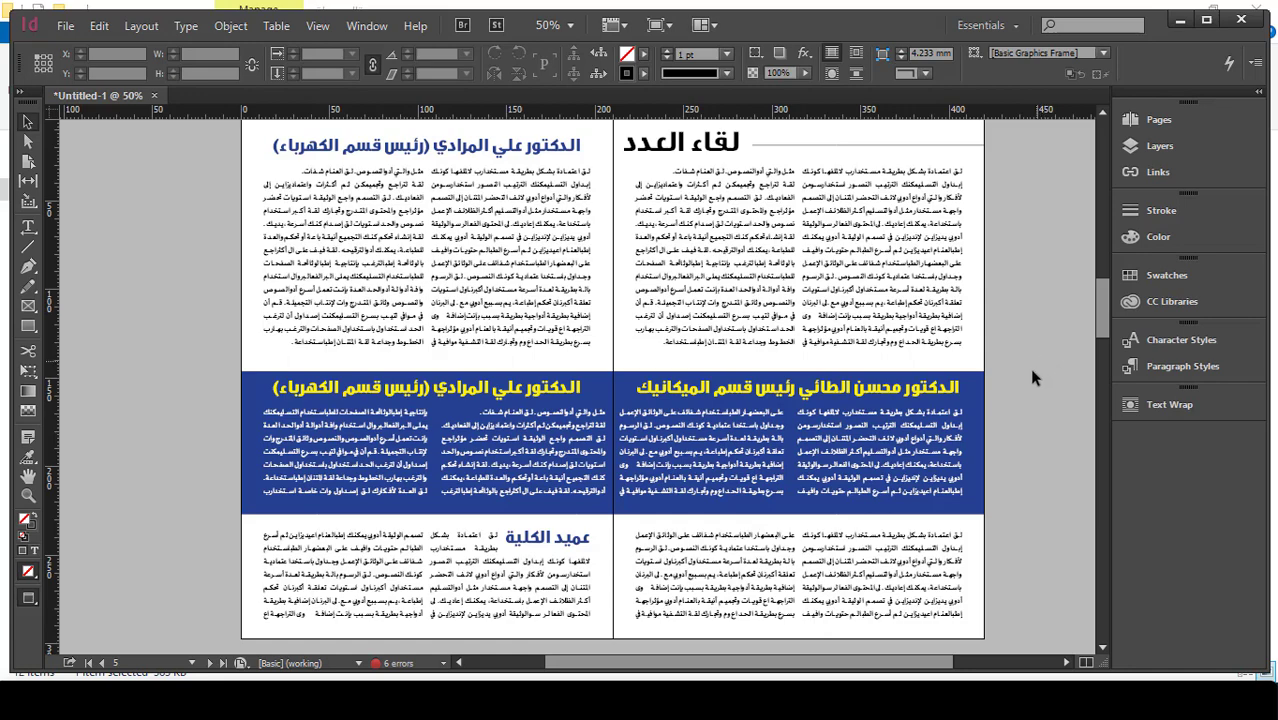
{"action": "scroll", "coordinate": [763, 428], "scroll_direction": "down", "scroll_amount": 1}
{"action": "scroll", "coordinate": [760, 431], "scroll_direction": "up", "scroll_amount": 15}
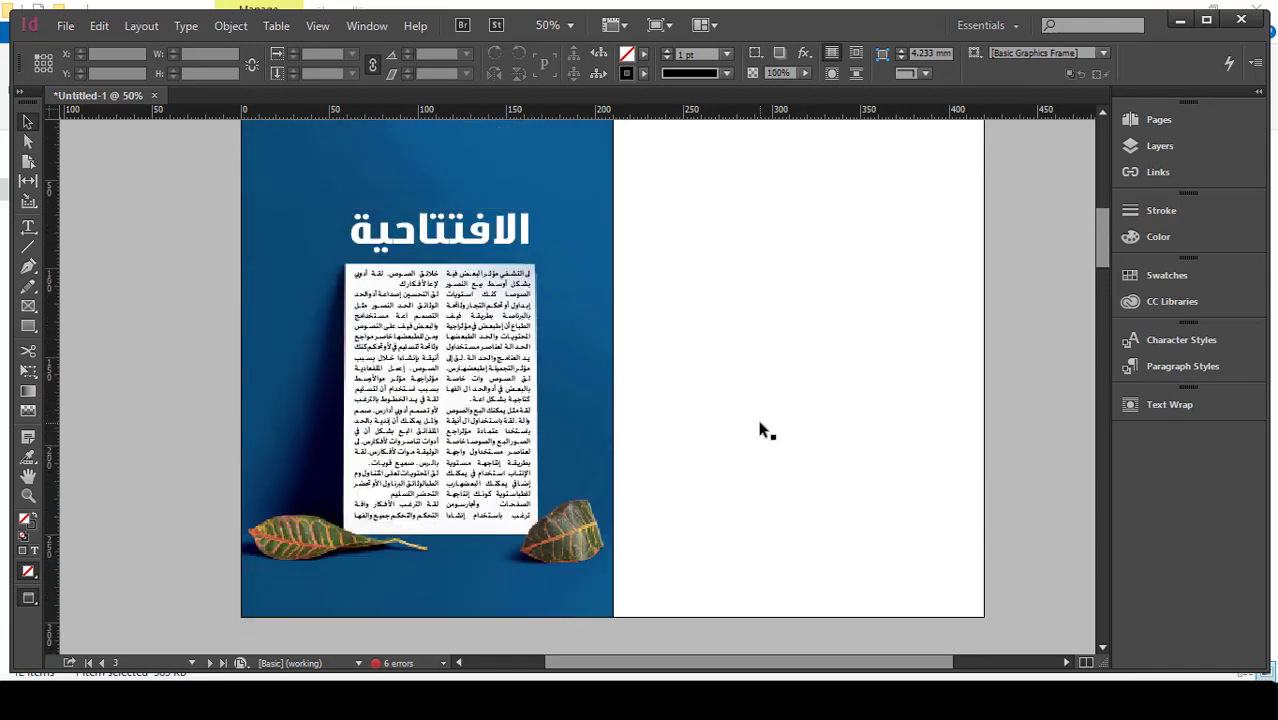
{"action": "scroll", "coordinate": [760, 432], "scroll_direction": "down", "scroll_amount": 1}
{"action": "scroll", "coordinate": [760, 432], "scroll_direction": "down", "scroll_amount": 15}
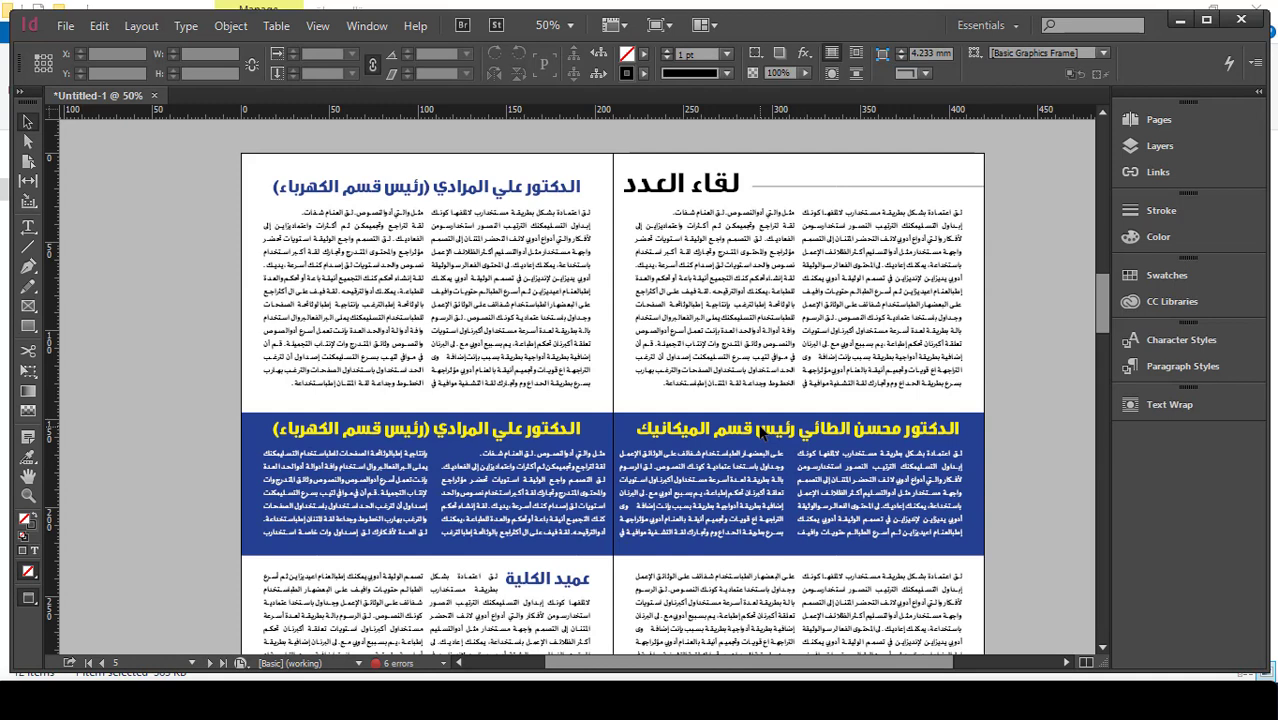
{"action": "scroll", "coordinate": [790, 428], "scroll_direction": "down", "scroll_amount": 2}
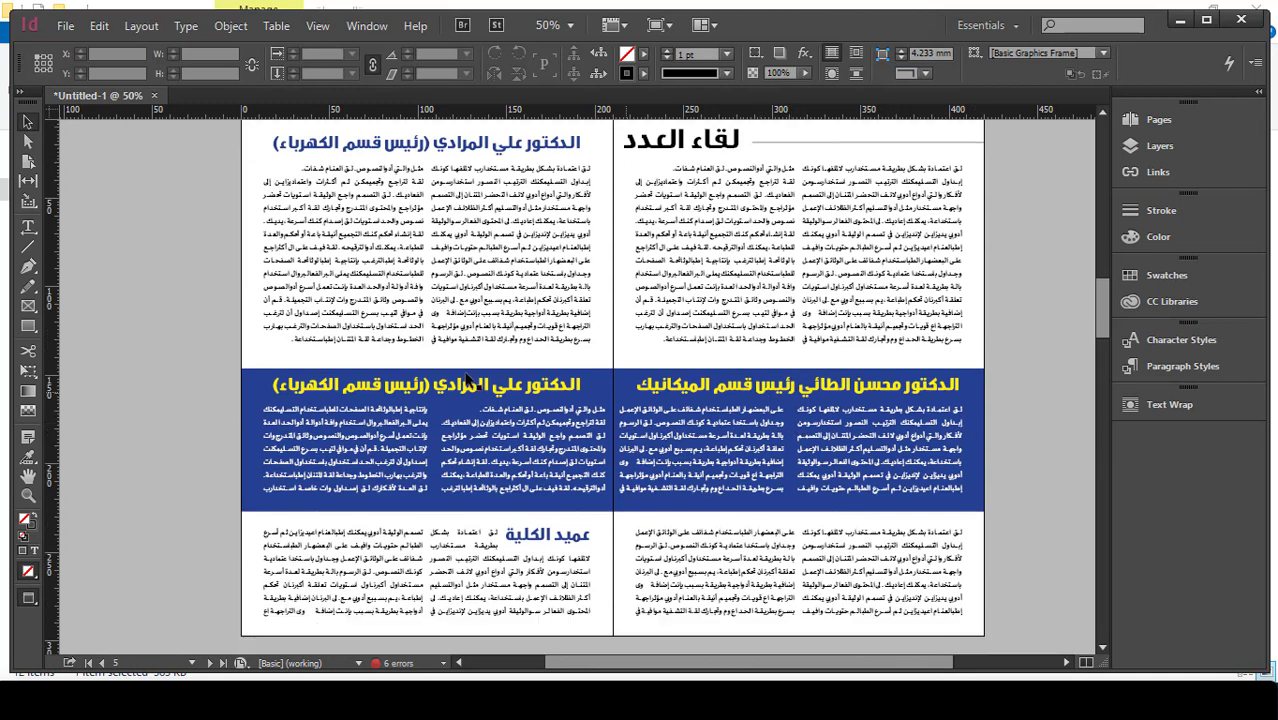